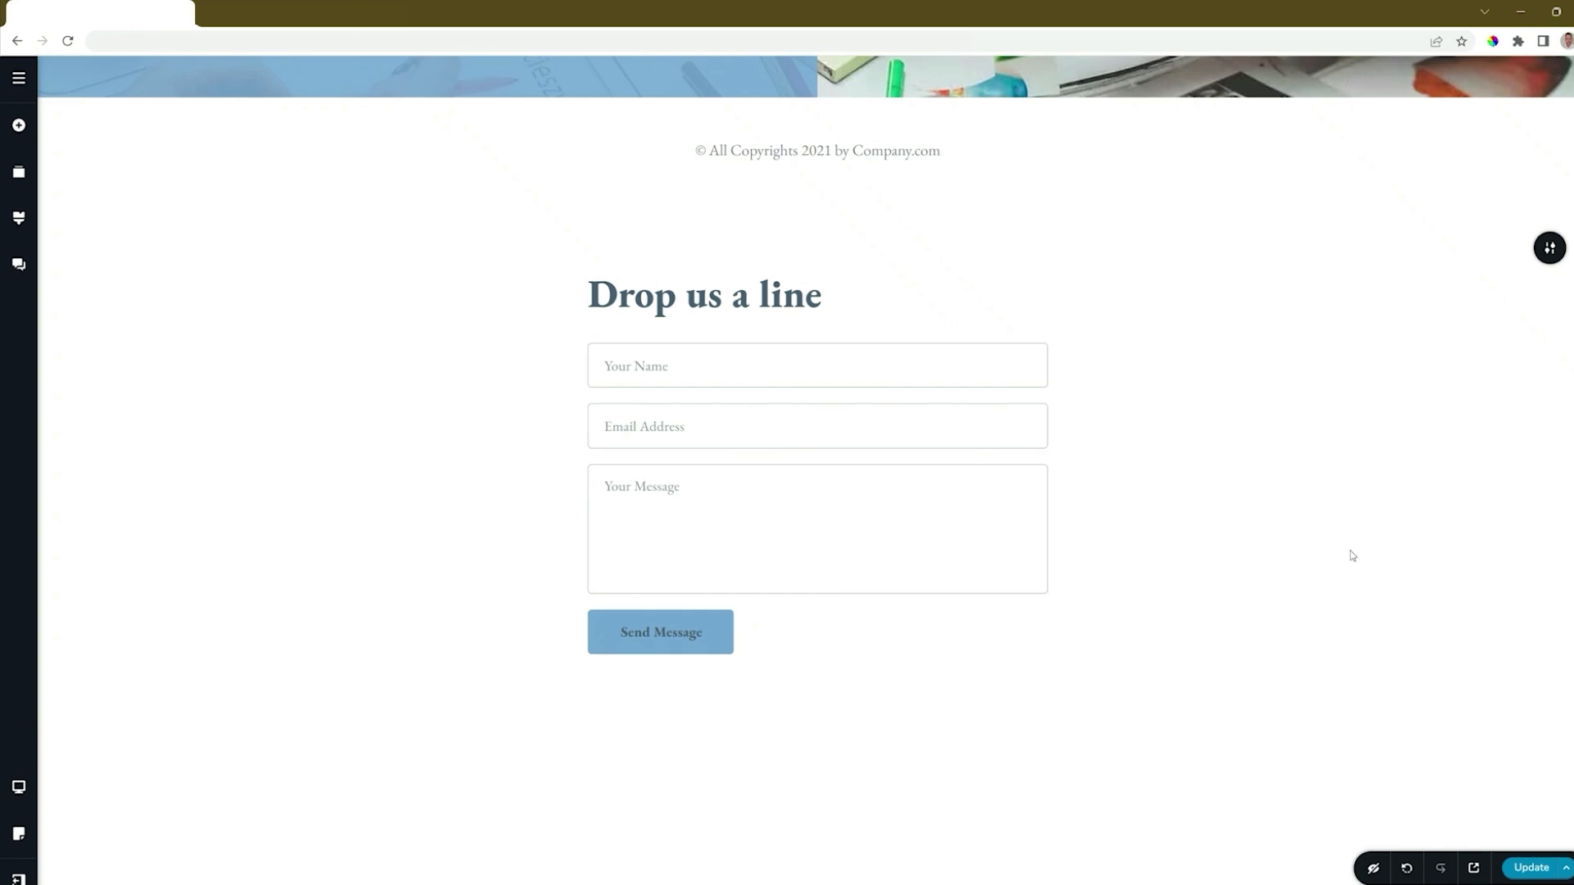
Step: Scroll down the page to the 'Drop us a line' contact form section
{"action": "scroll", "coordinate": [1353, 555], "scroll_direction": "down", "scroll_amount": 1}
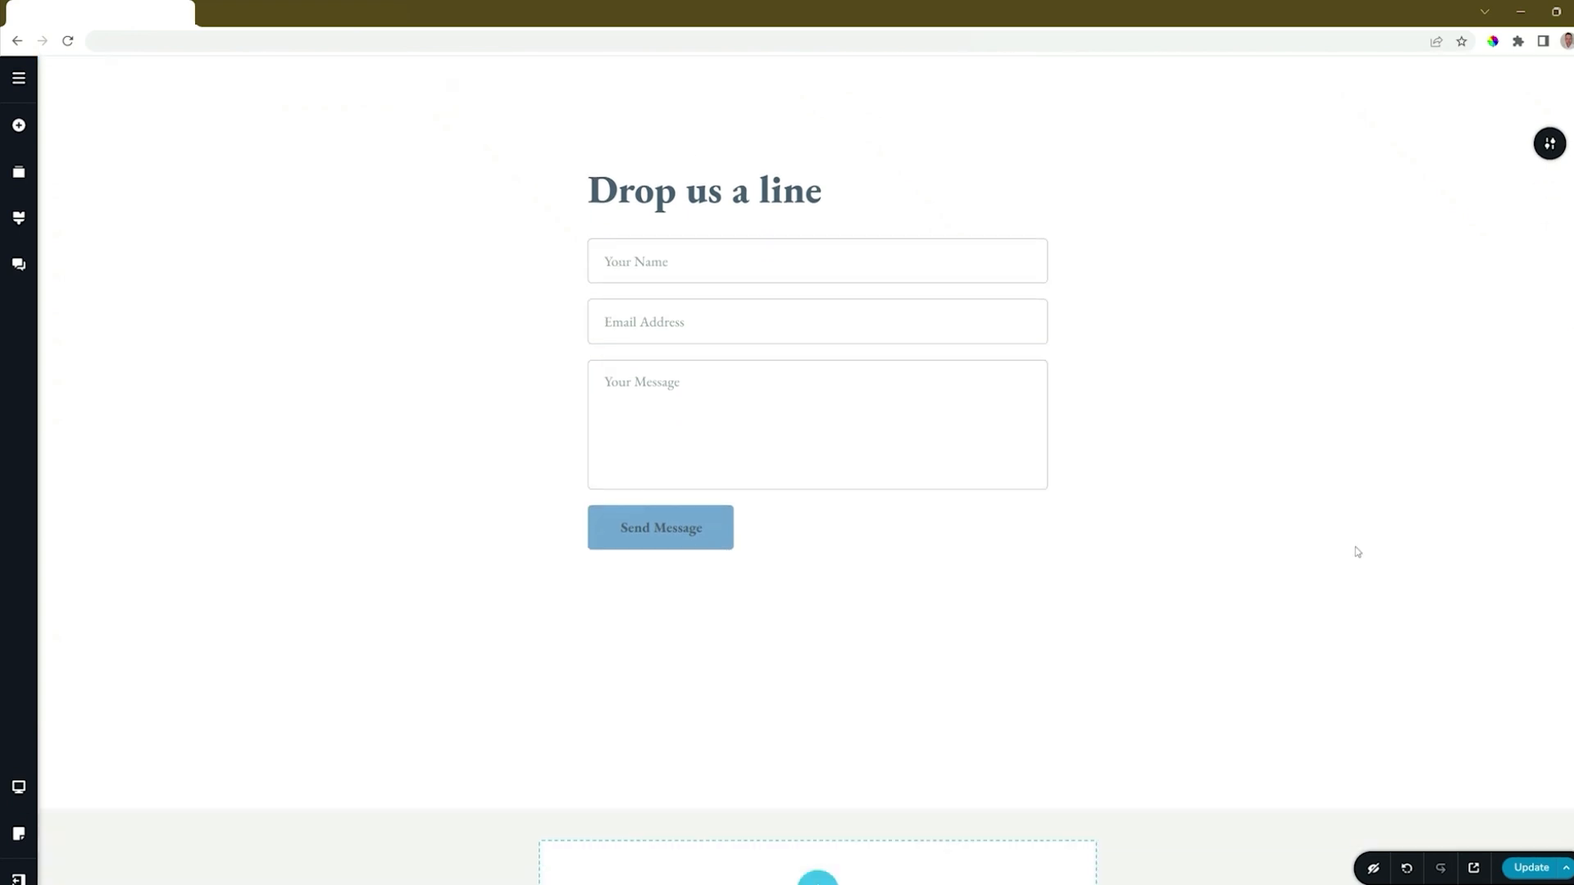
Step: Drag a new Form element below the old form, then delete the original 'Drop us a line' form
{"action": "left_click", "coordinate": [18, 126]}
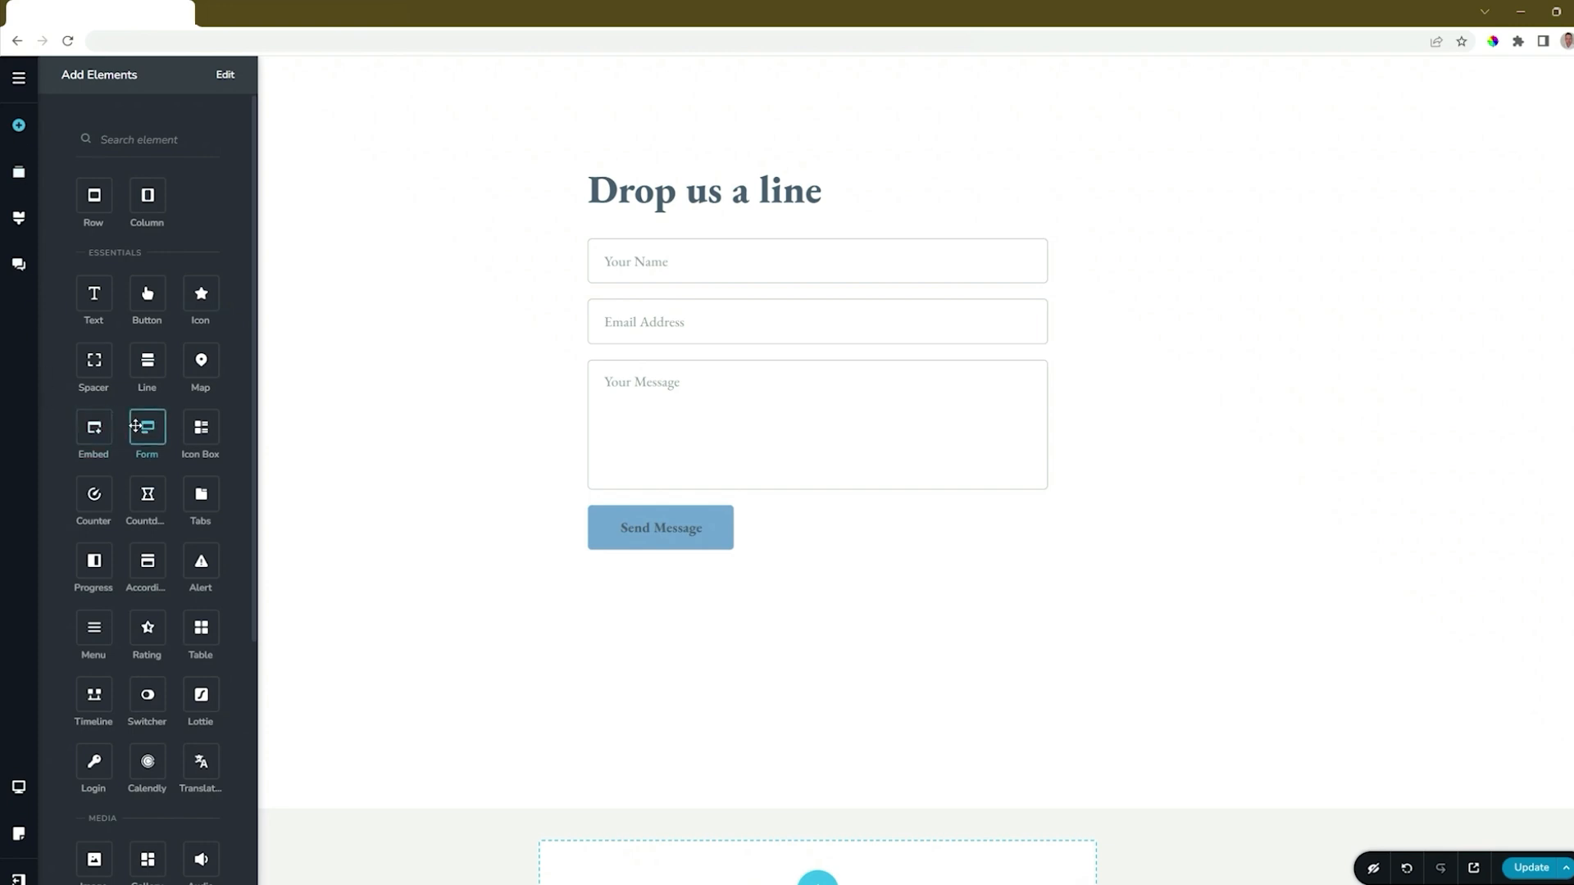
{"action": "left_click_drag", "start_coordinate": [148, 427], "coordinate": [653, 563]}
{"action": "scroll", "coordinate": [820, 609], "scroll_direction": "down", "scroll_amount": 3}
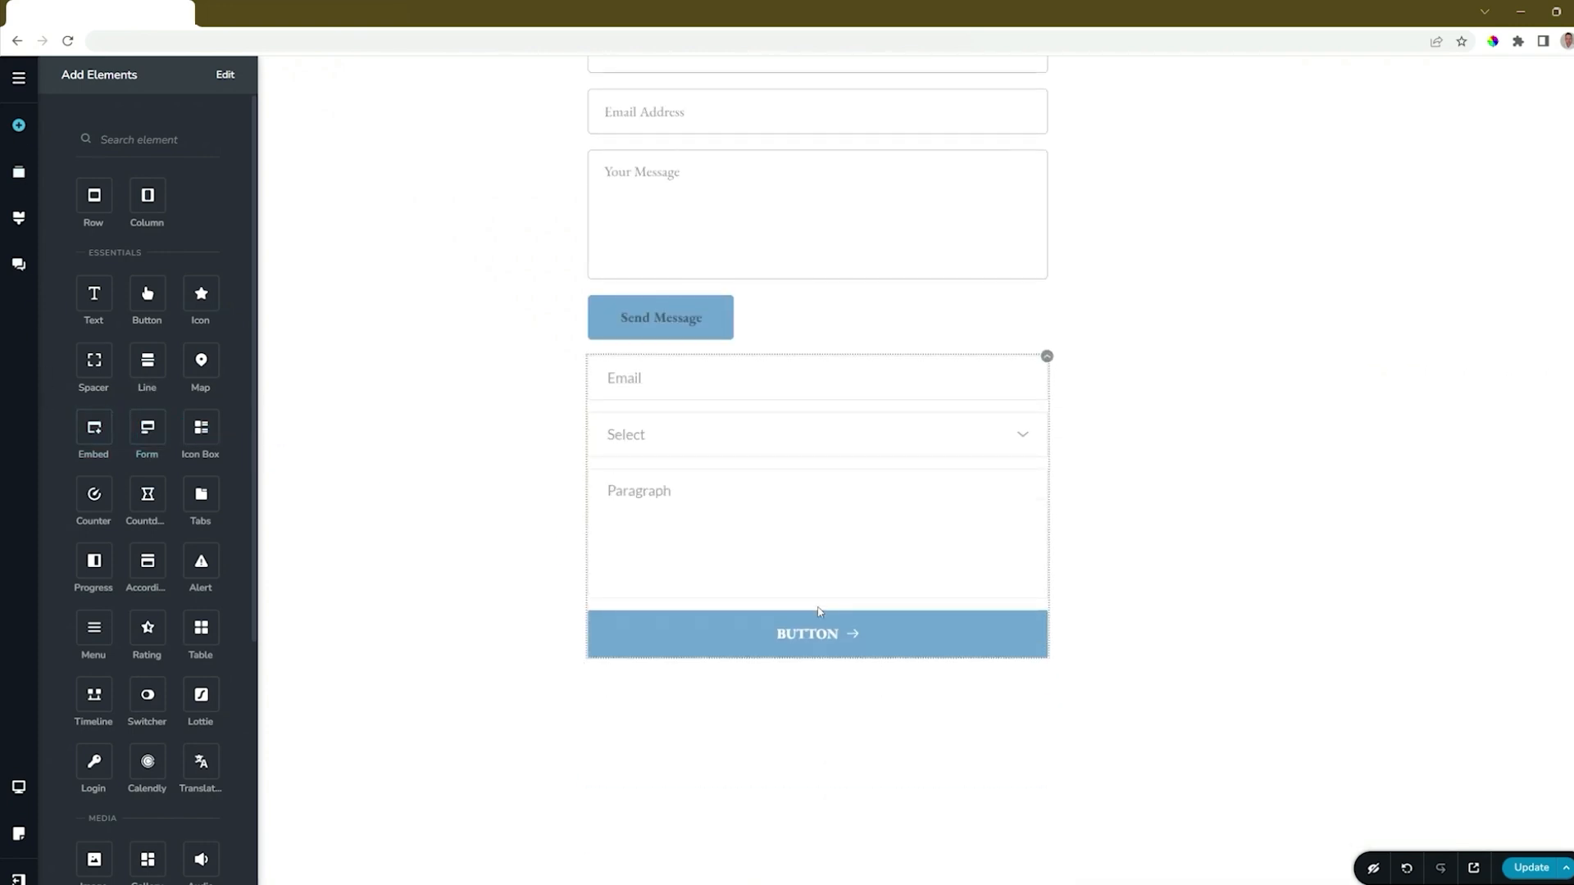
{"action": "scroll", "coordinate": [820, 610], "scroll_direction": "up", "scroll_amount": 3}
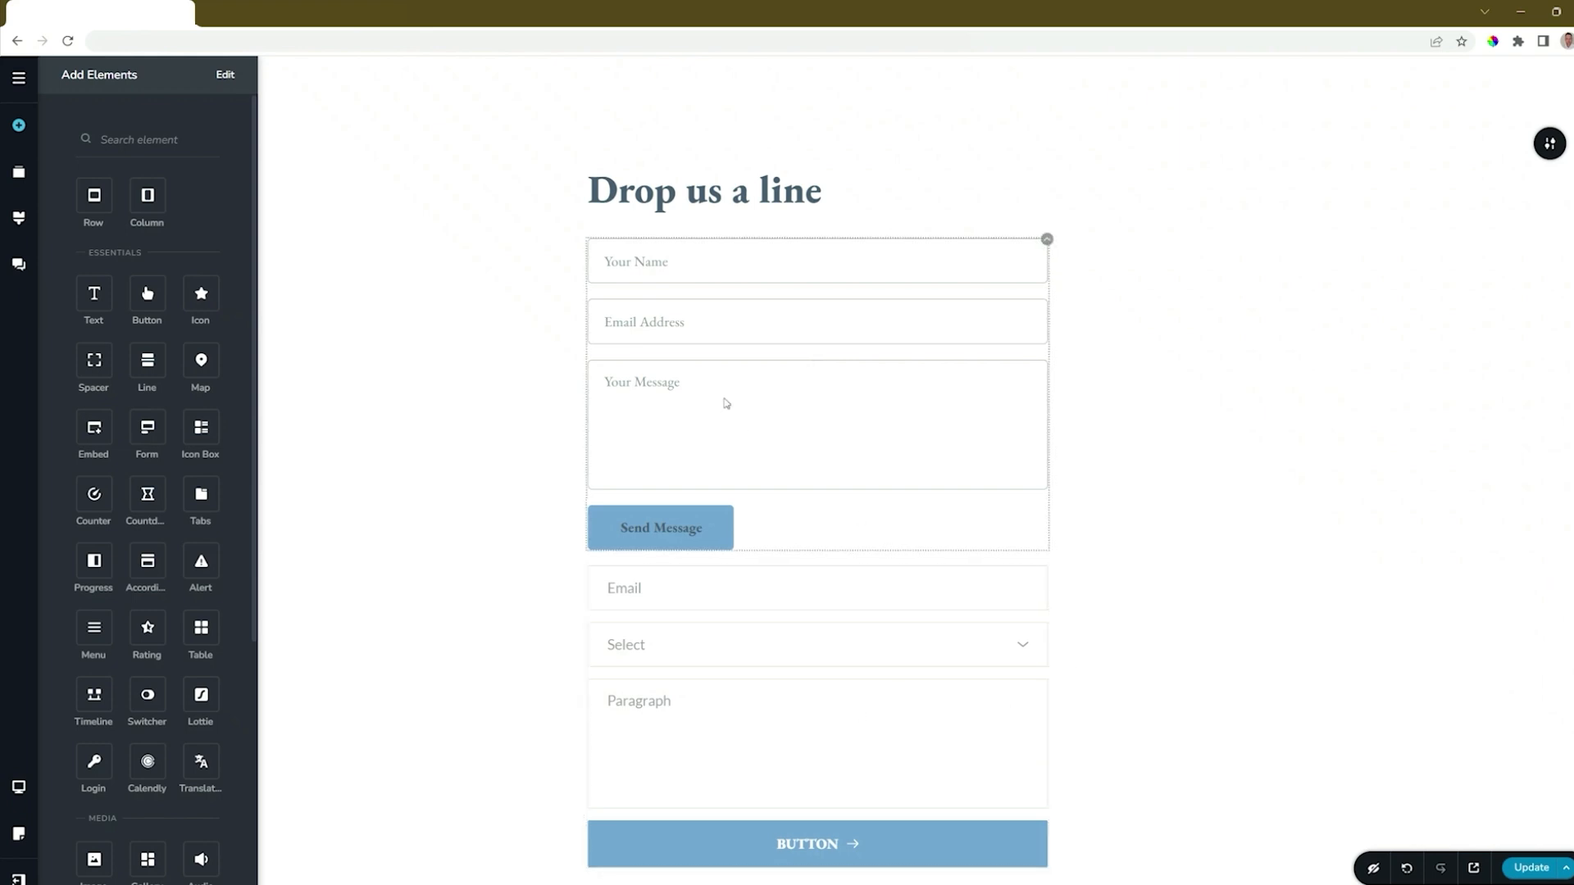
{"action": "left_click", "coordinate": [1047, 239]}
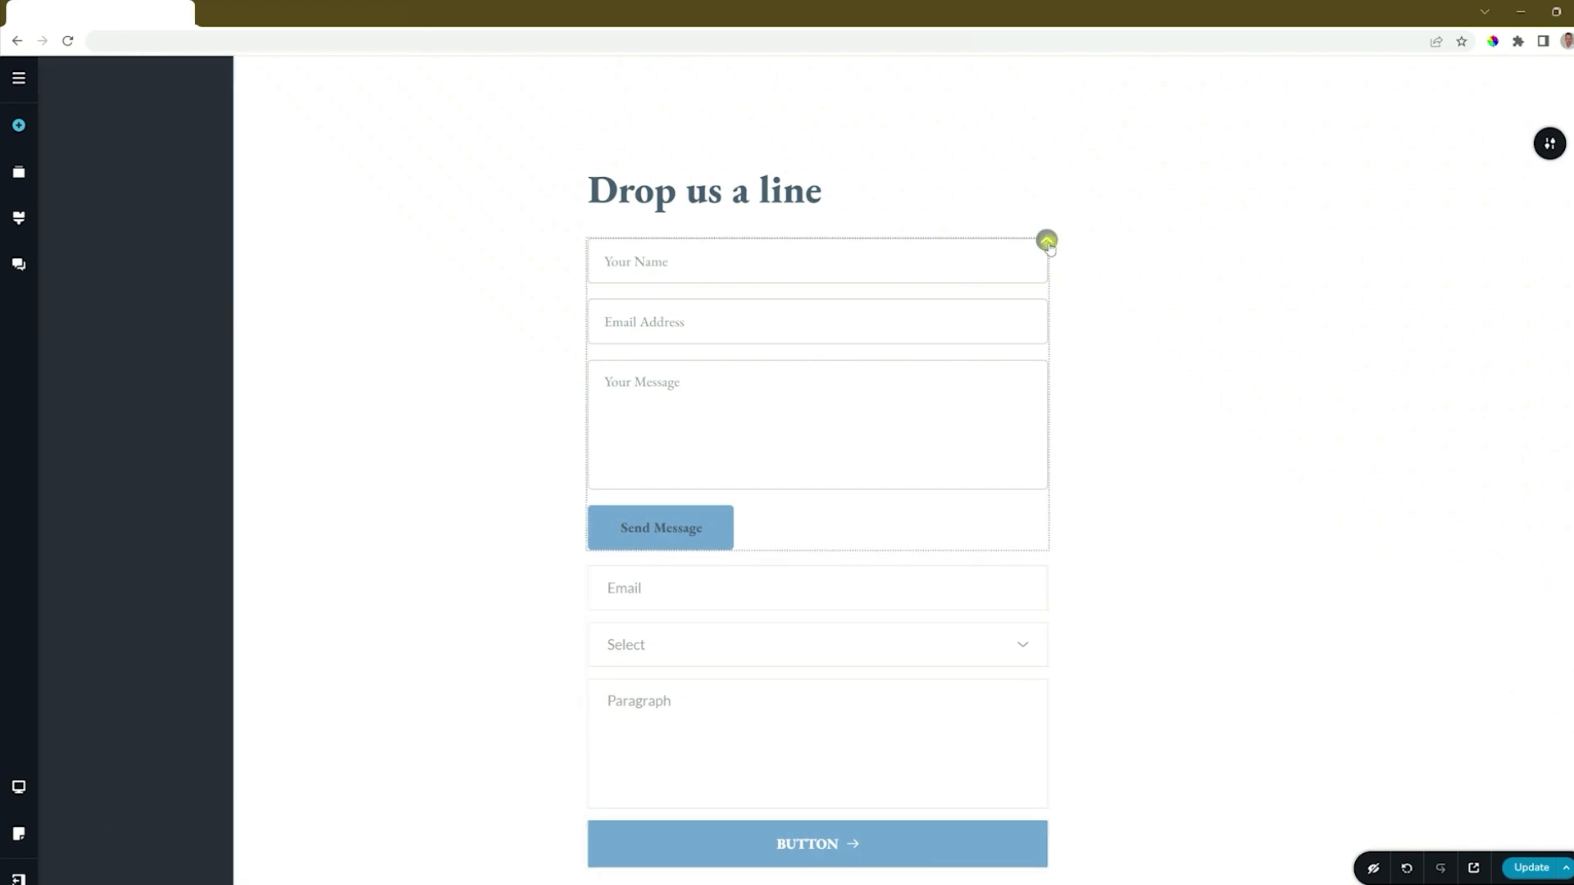
{"action": "left_click", "coordinate": [1084, 276]}
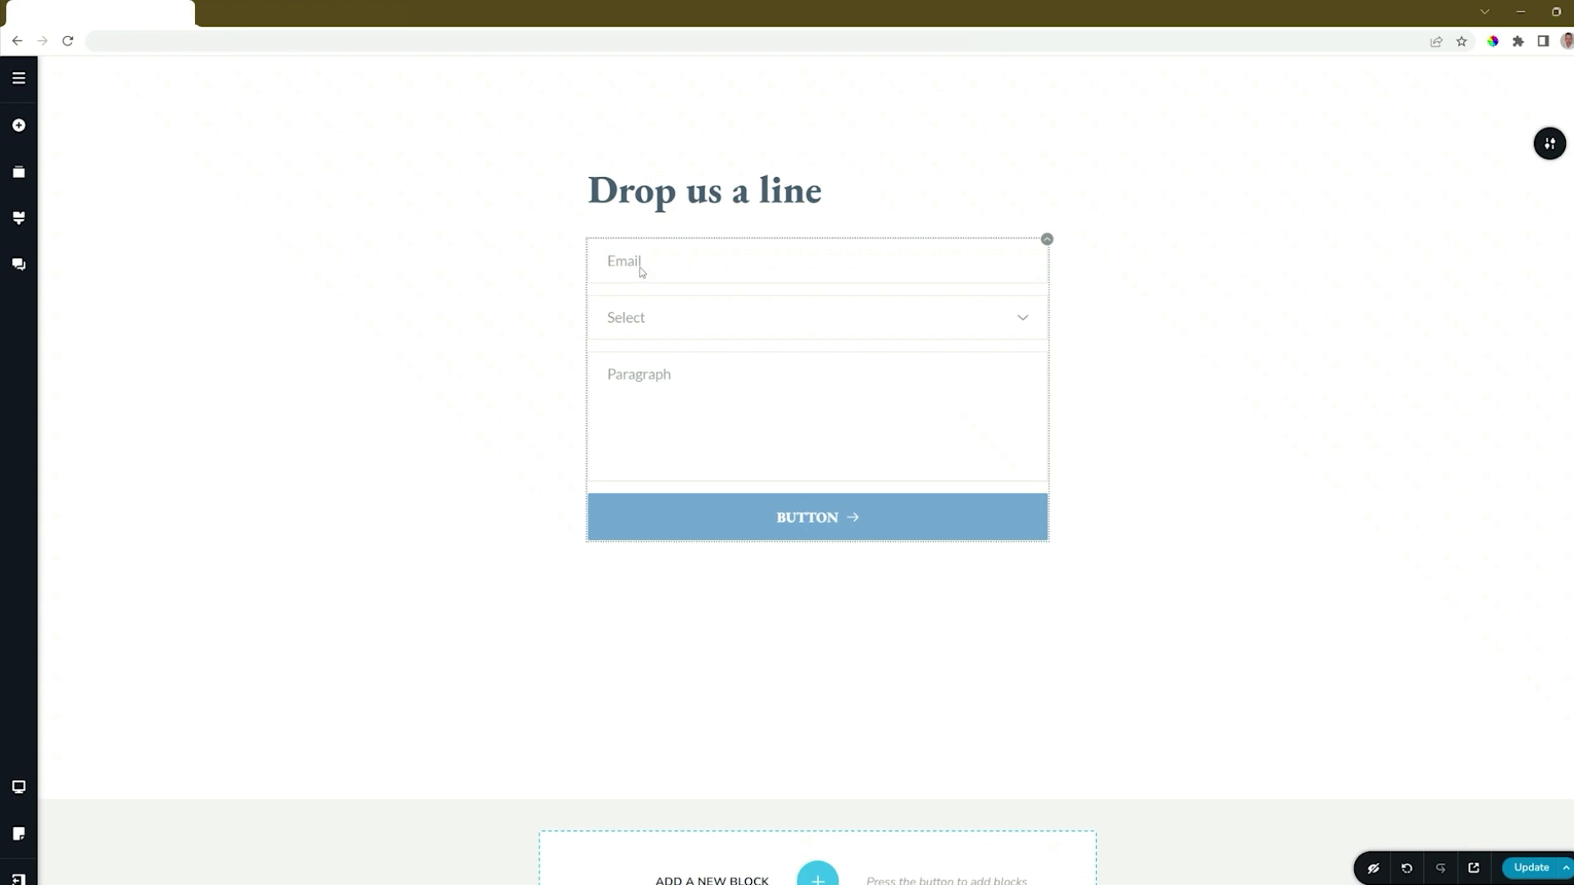
{"action": "left_click", "coordinate": [1022, 324]}
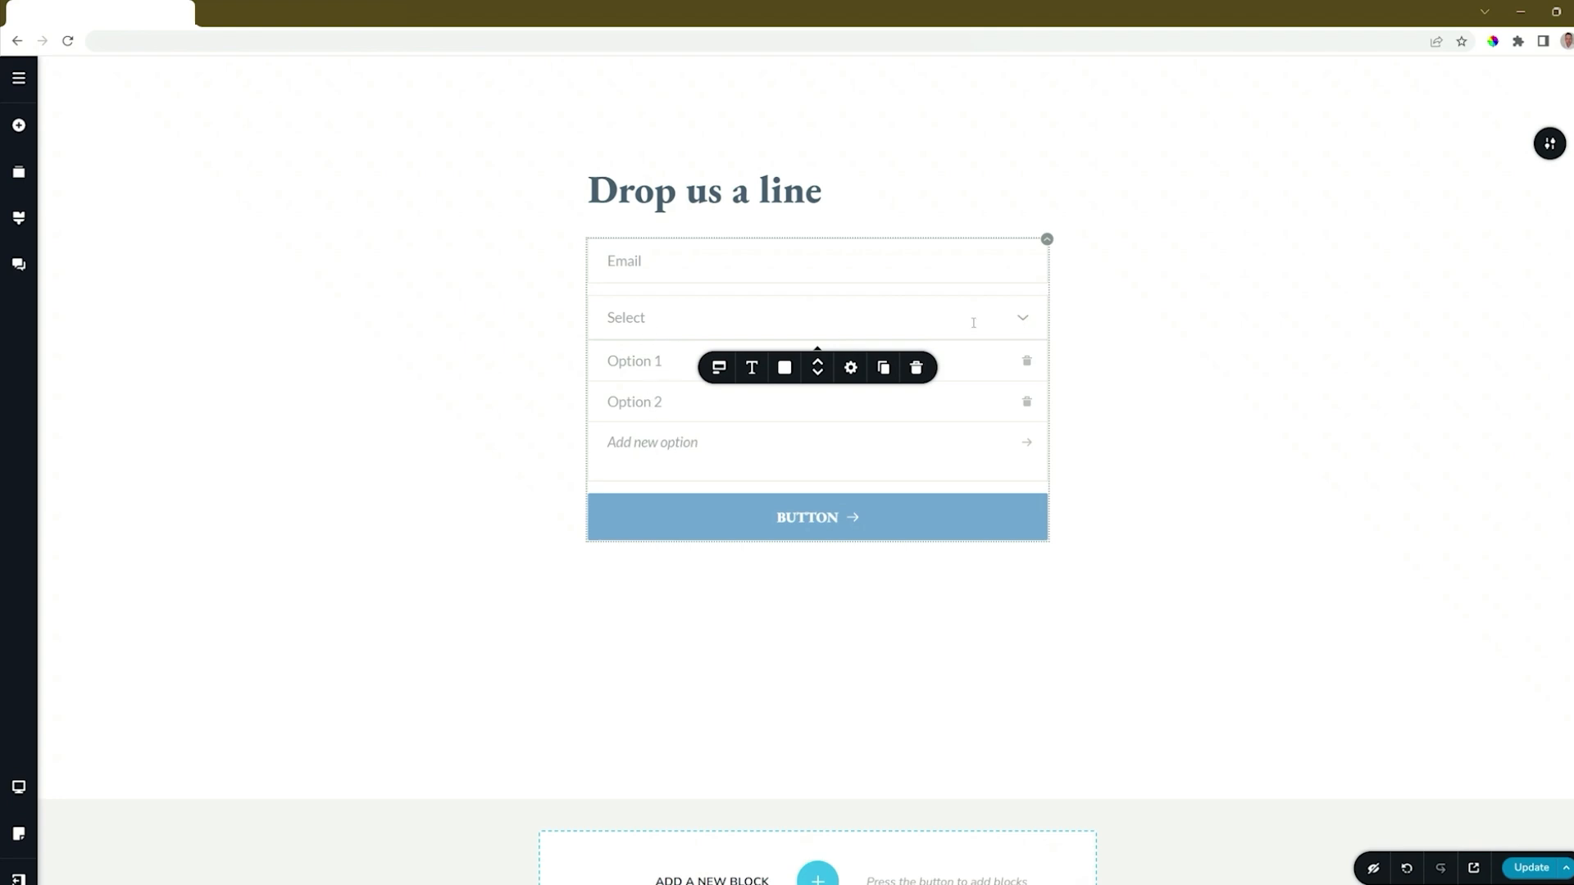
{"action": "left_click", "coordinate": [1023, 322]}
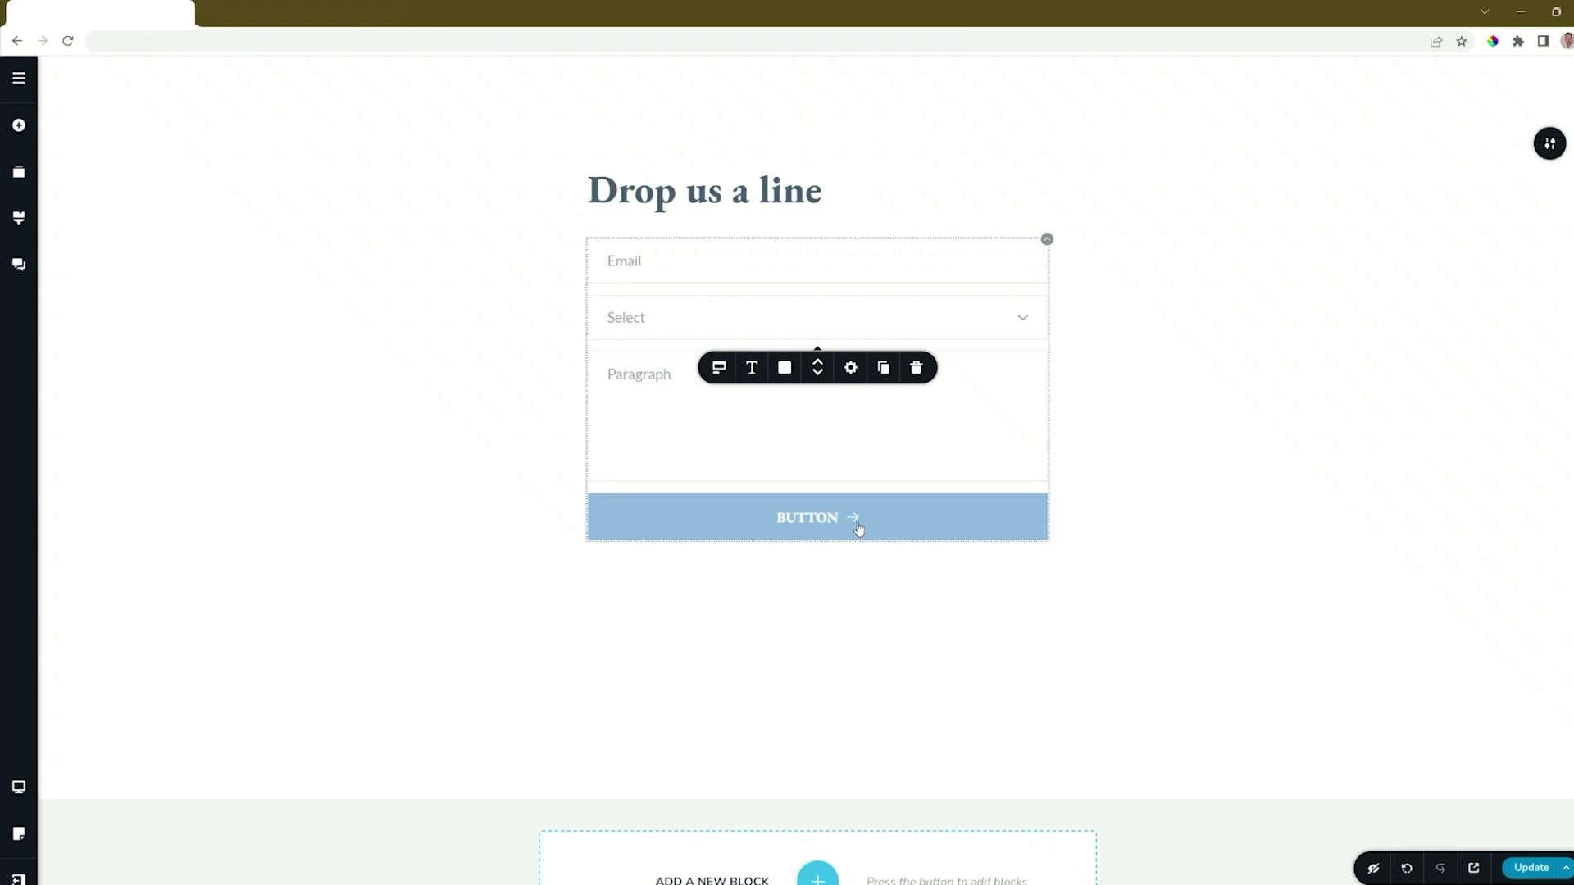
{"action": "left_click", "coordinate": [667, 267]}
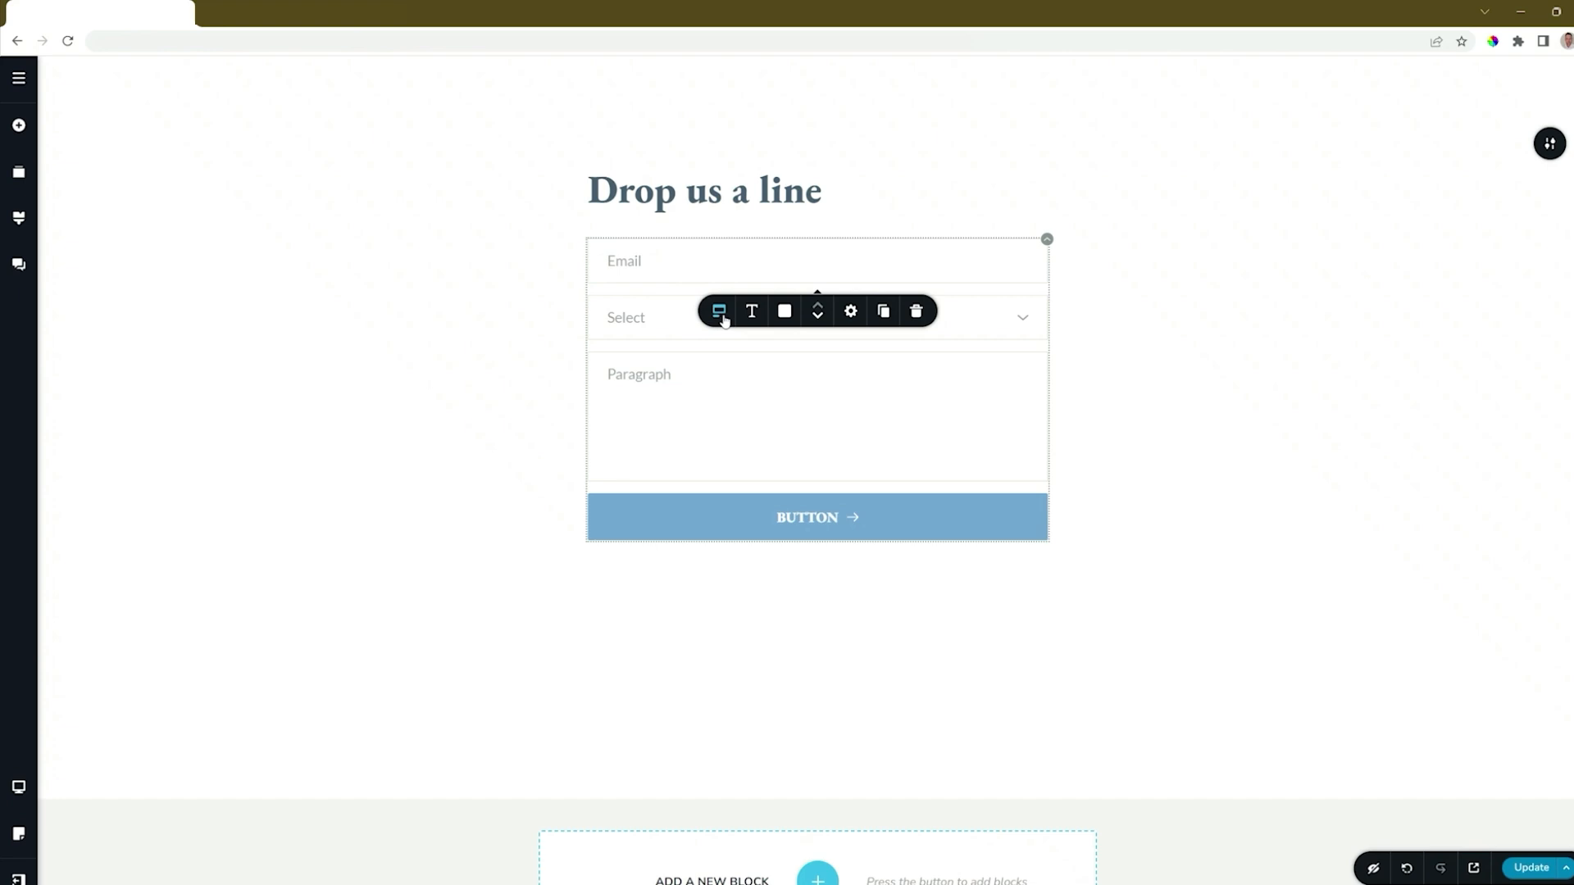
Step: Keep the field type as Email and set the spacing between fields to 16 px
{"action": "left_click", "coordinate": [722, 315]}
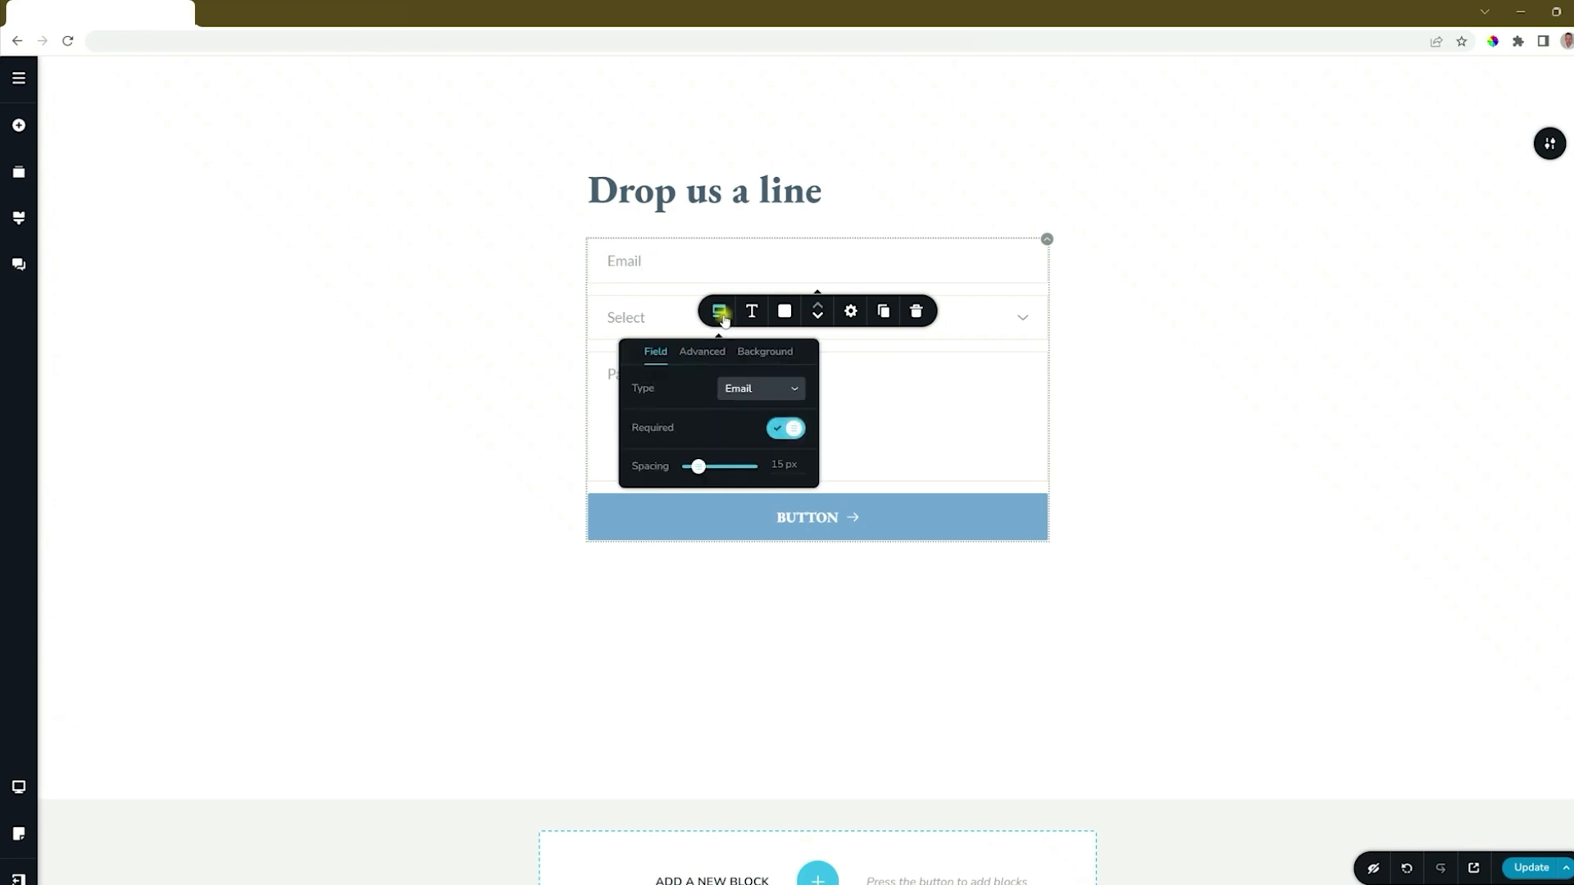
{"action": "left_click", "coordinate": [751, 392]}
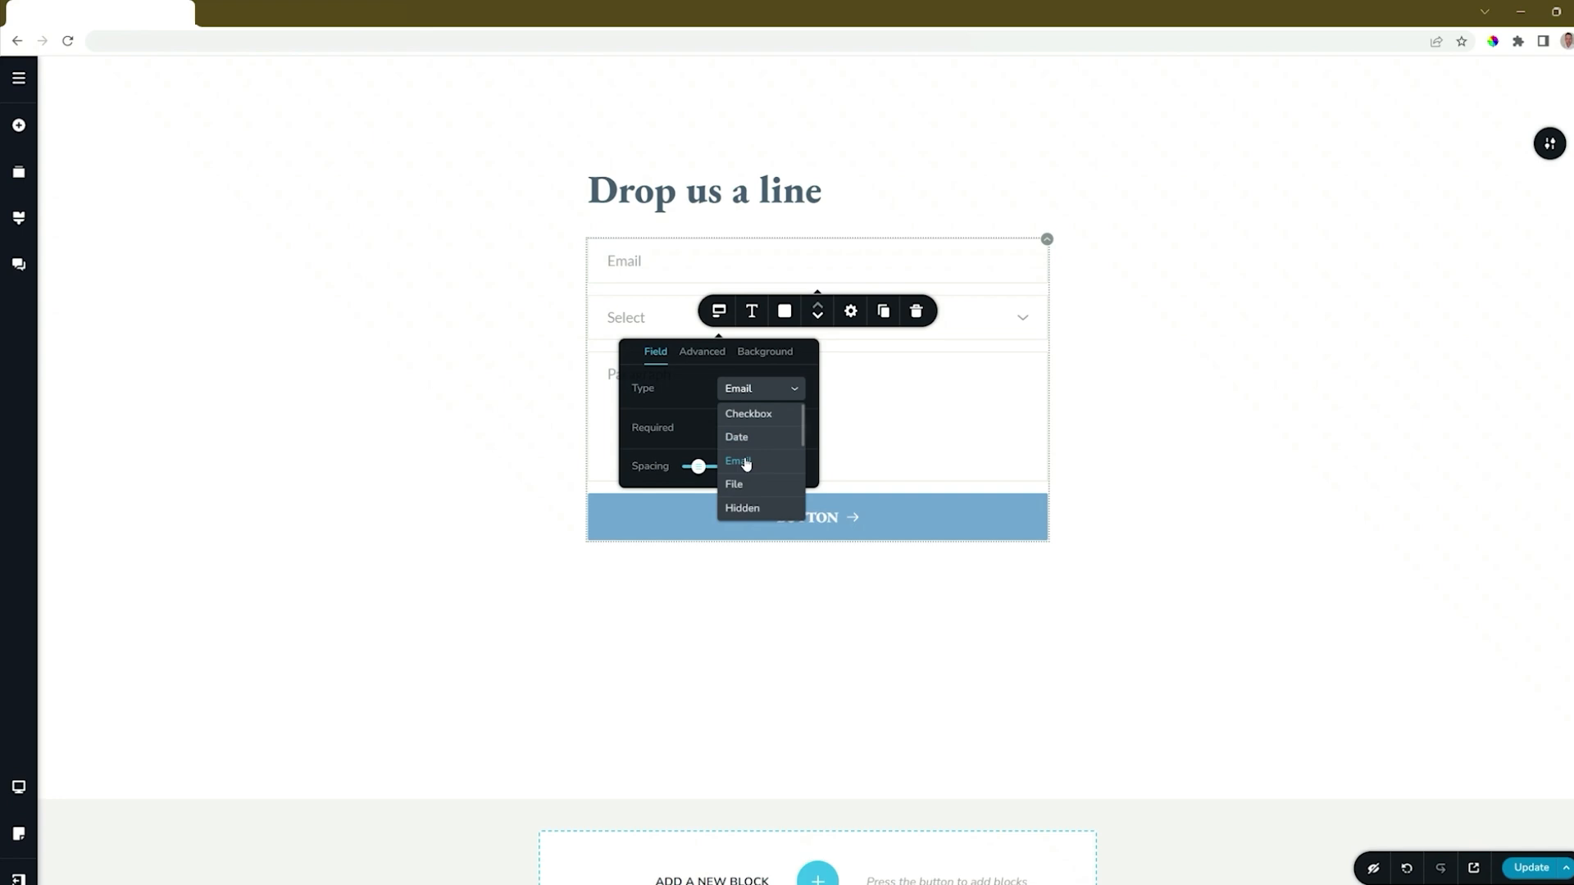
{"action": "left_click", "coordinate": [677, 379]}
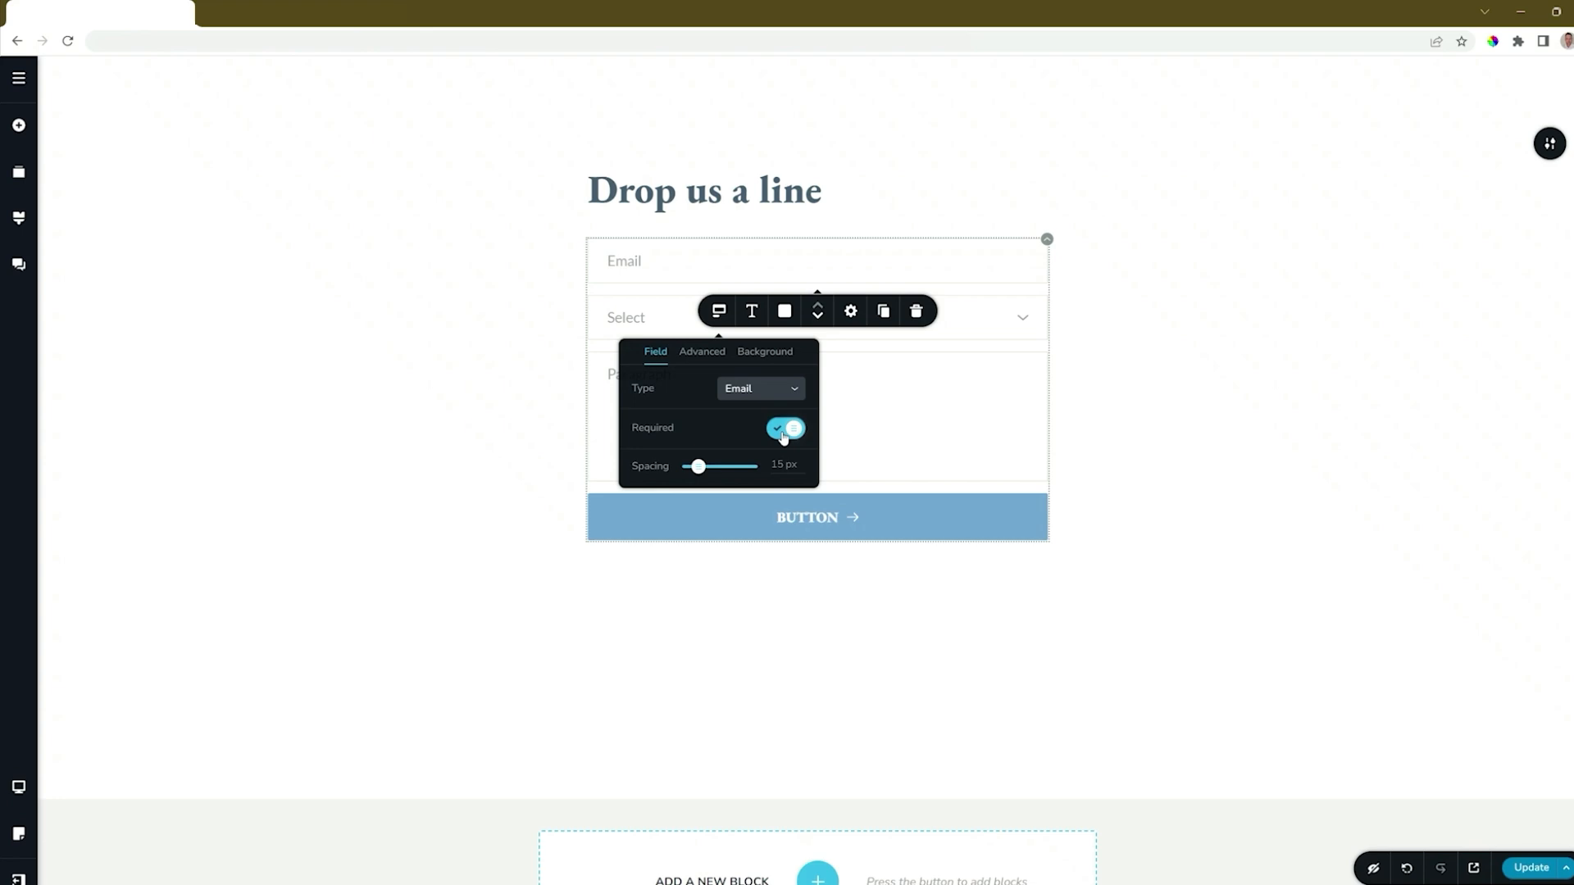
{"action": "mouse_move", "coordinate": [699, 466]}
{"action": "left_mouse_down"}
{"action": "mouse_move", "coordinate": [721, 466]}
{"action": "mouse_move", "coordinate": [698, 466]}
{"action": "left_mouse_up"}
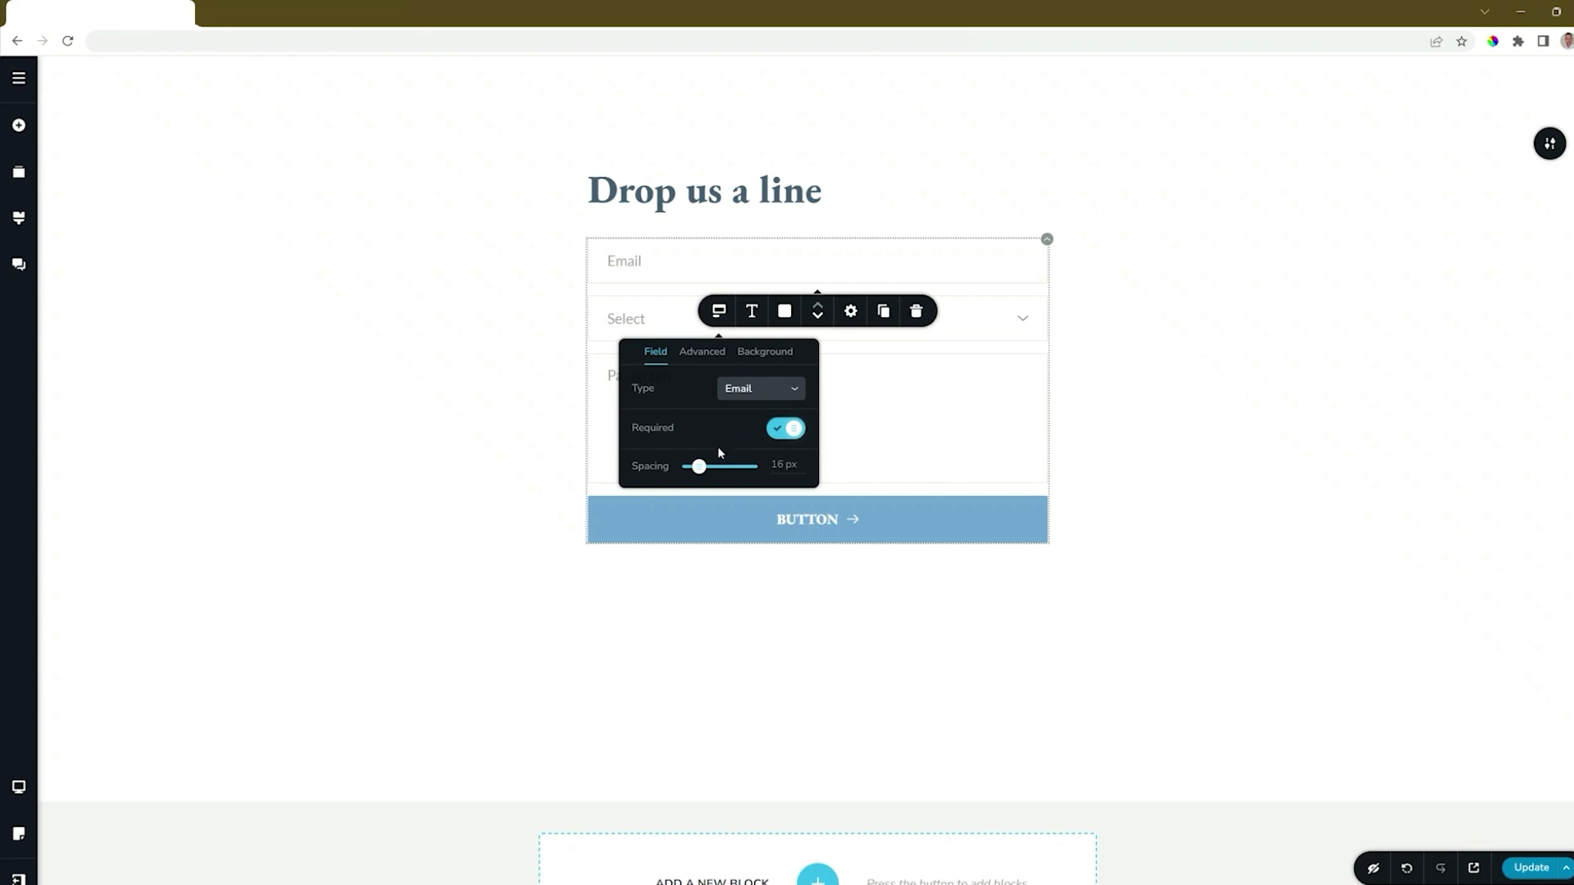
Step: Try the label, placeholder and S/M/L size options, leaving labels hidden, placeholders on and size M
{"action": "left_click", "coordinate": [703, 352]}
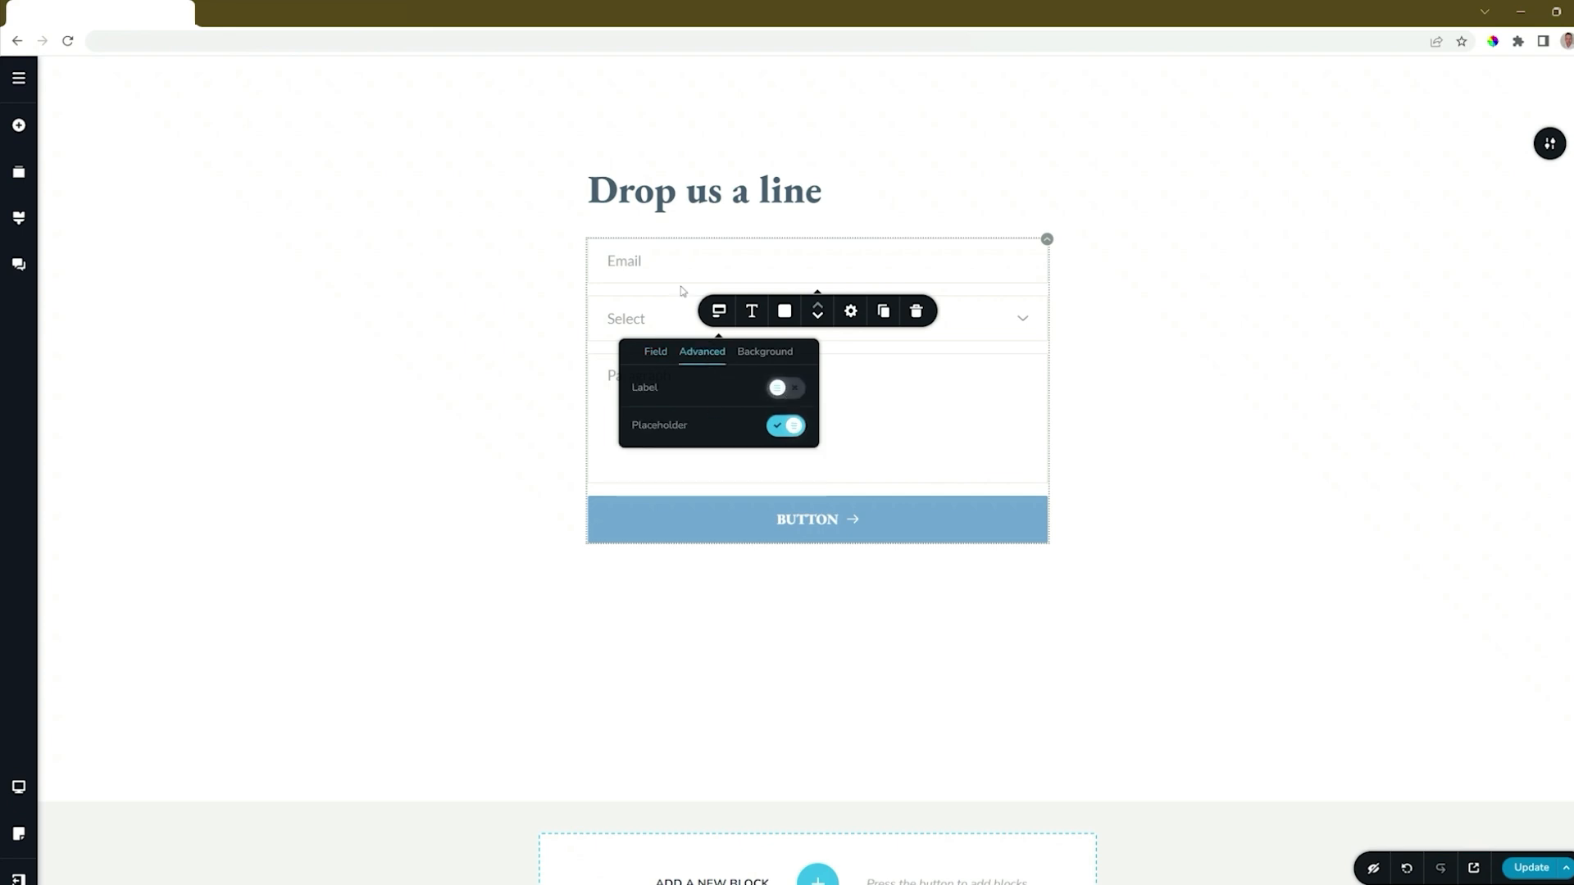
{"action": "left_click", "coordinate": [796, 394]}
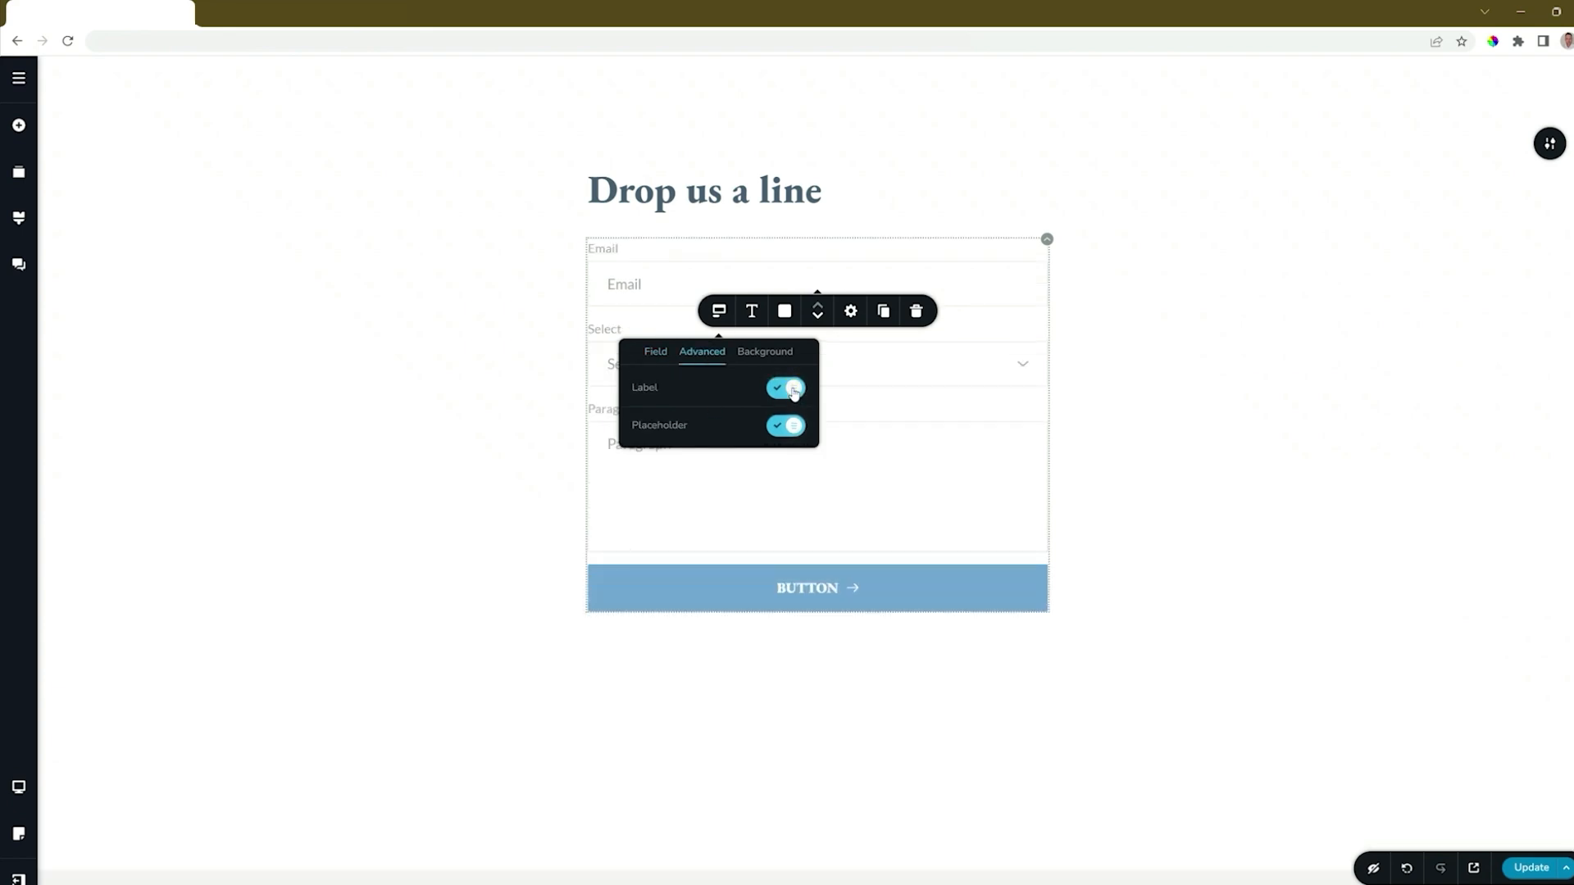
{"action": "left_click", "coordinate": [792, 389]}
{"action": "left_click", "coordinate": [786, 426]}
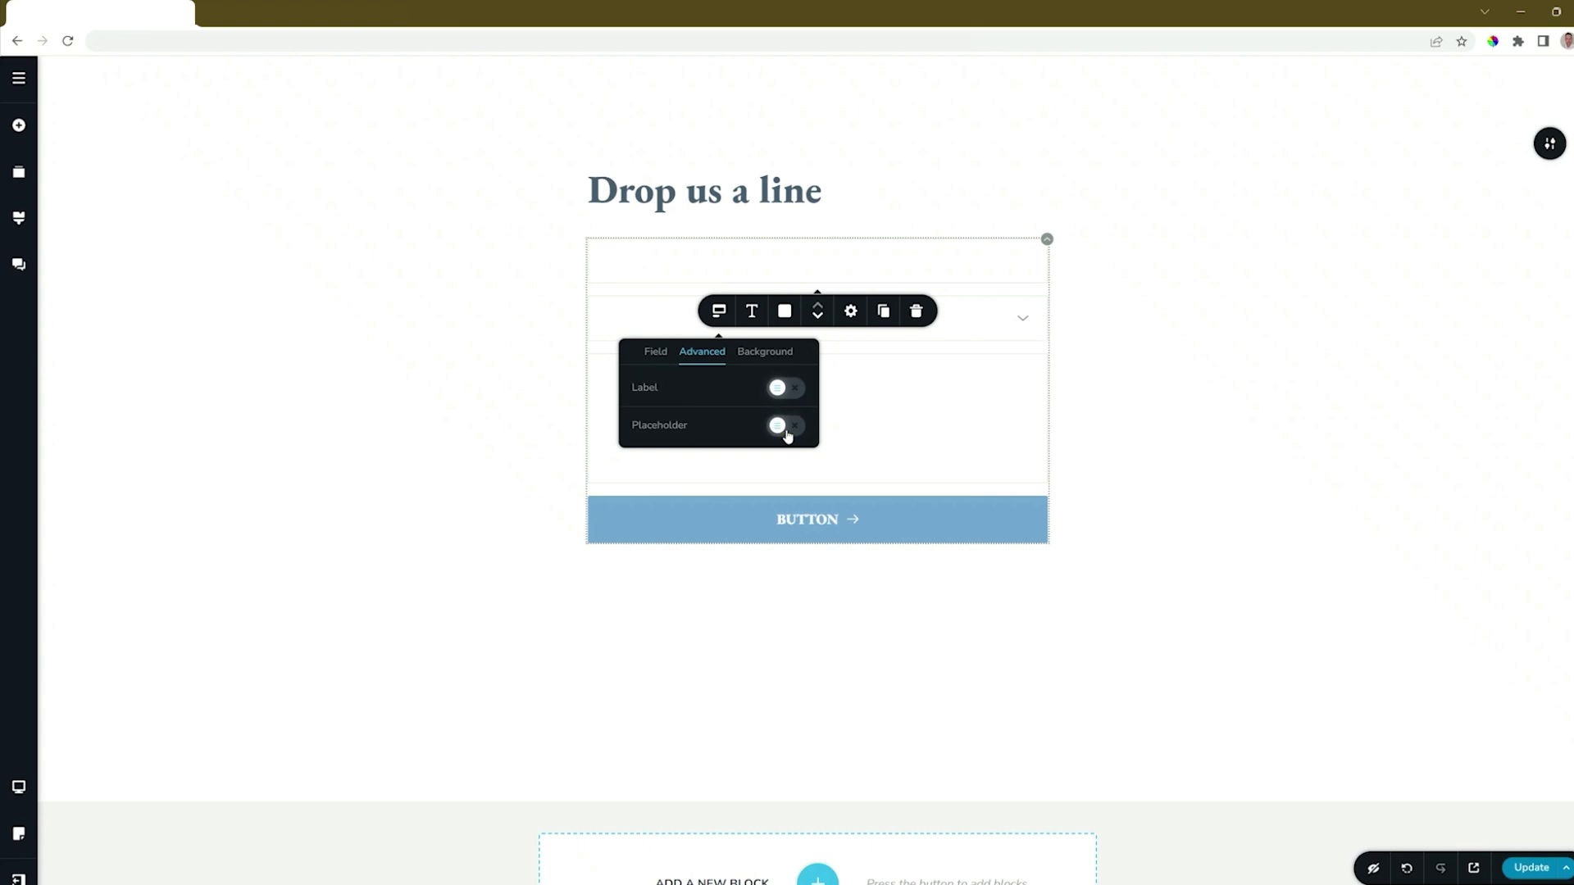
{"action": "left_click", "coordinate": [786, 428]}
{"action": "left_click", "coordinate": [774, 354]}
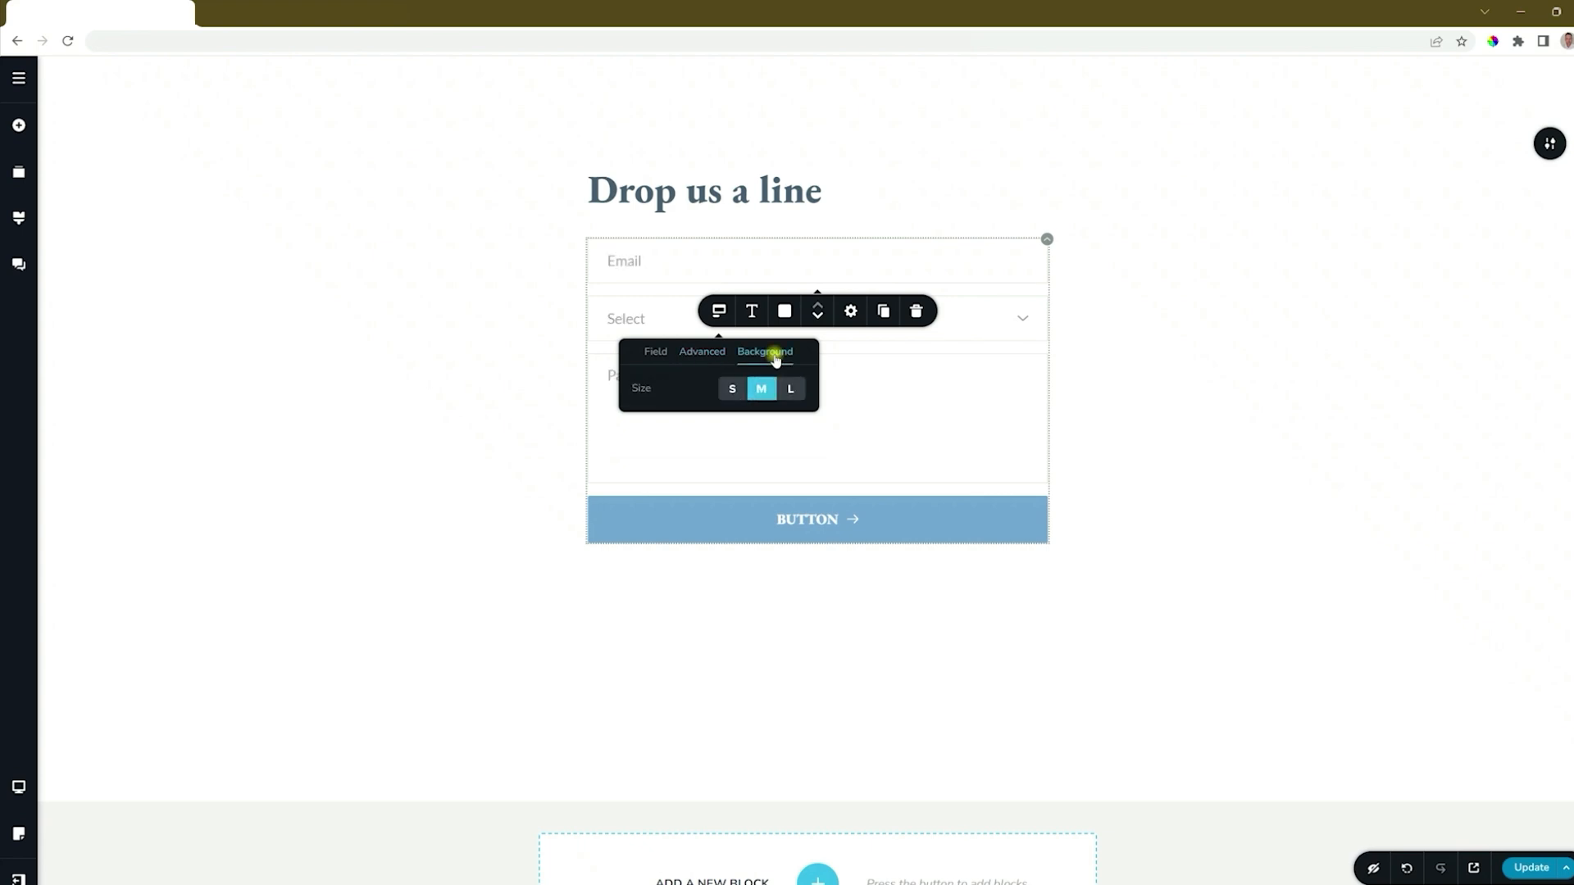
{"action": "left_click", "coordinate": [732, 389]}
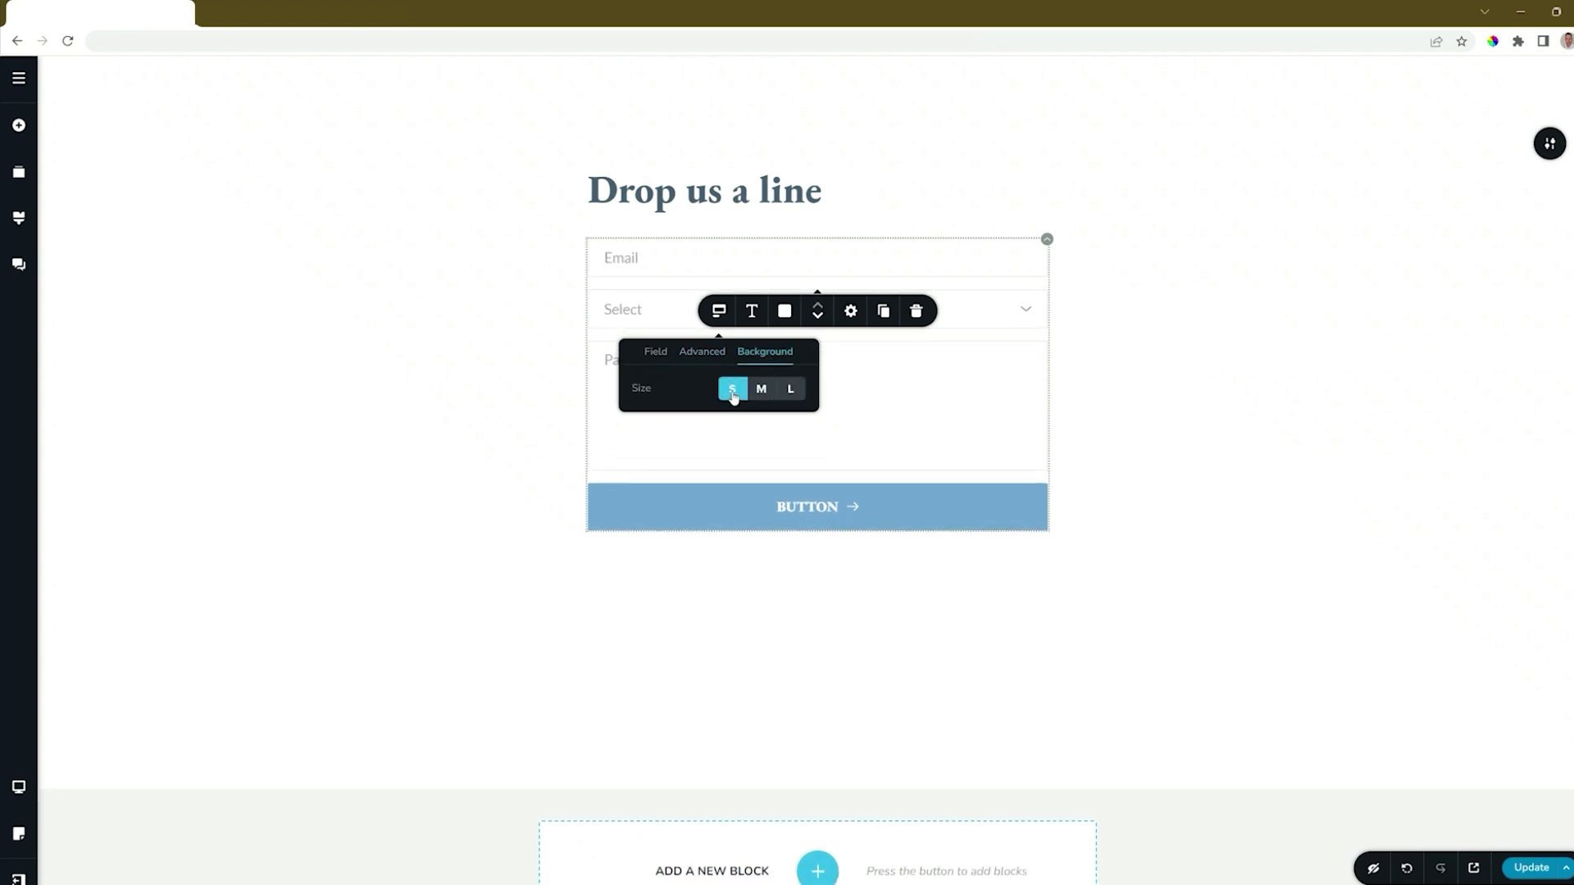
{"action": "left_click", "coordinate": [761, 389]}
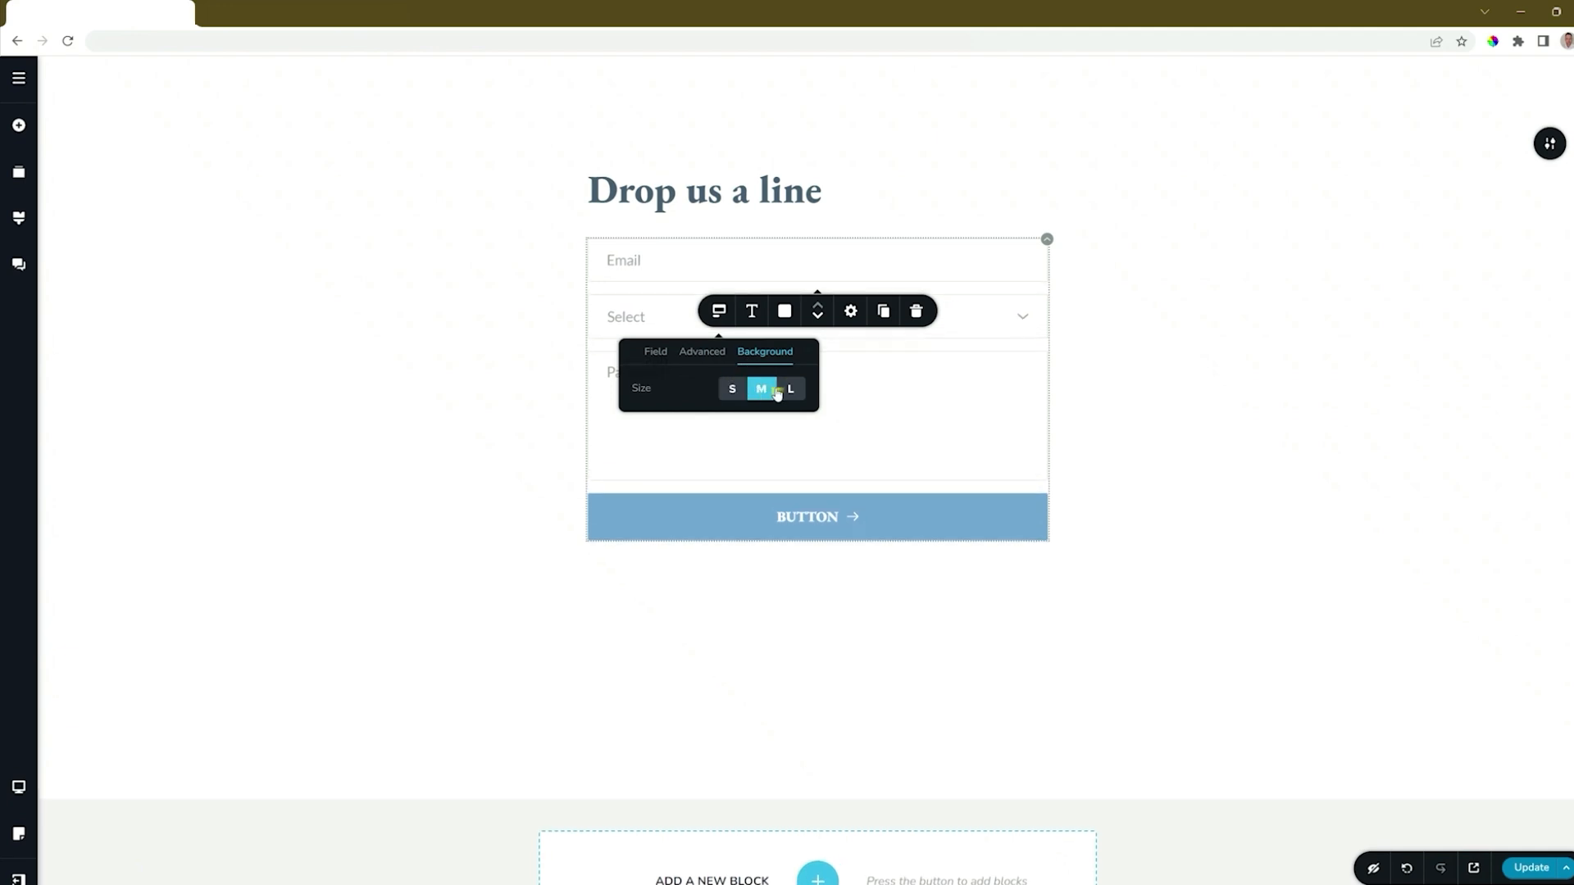
{"action": "left_click", "coordinate": [791, 390]}
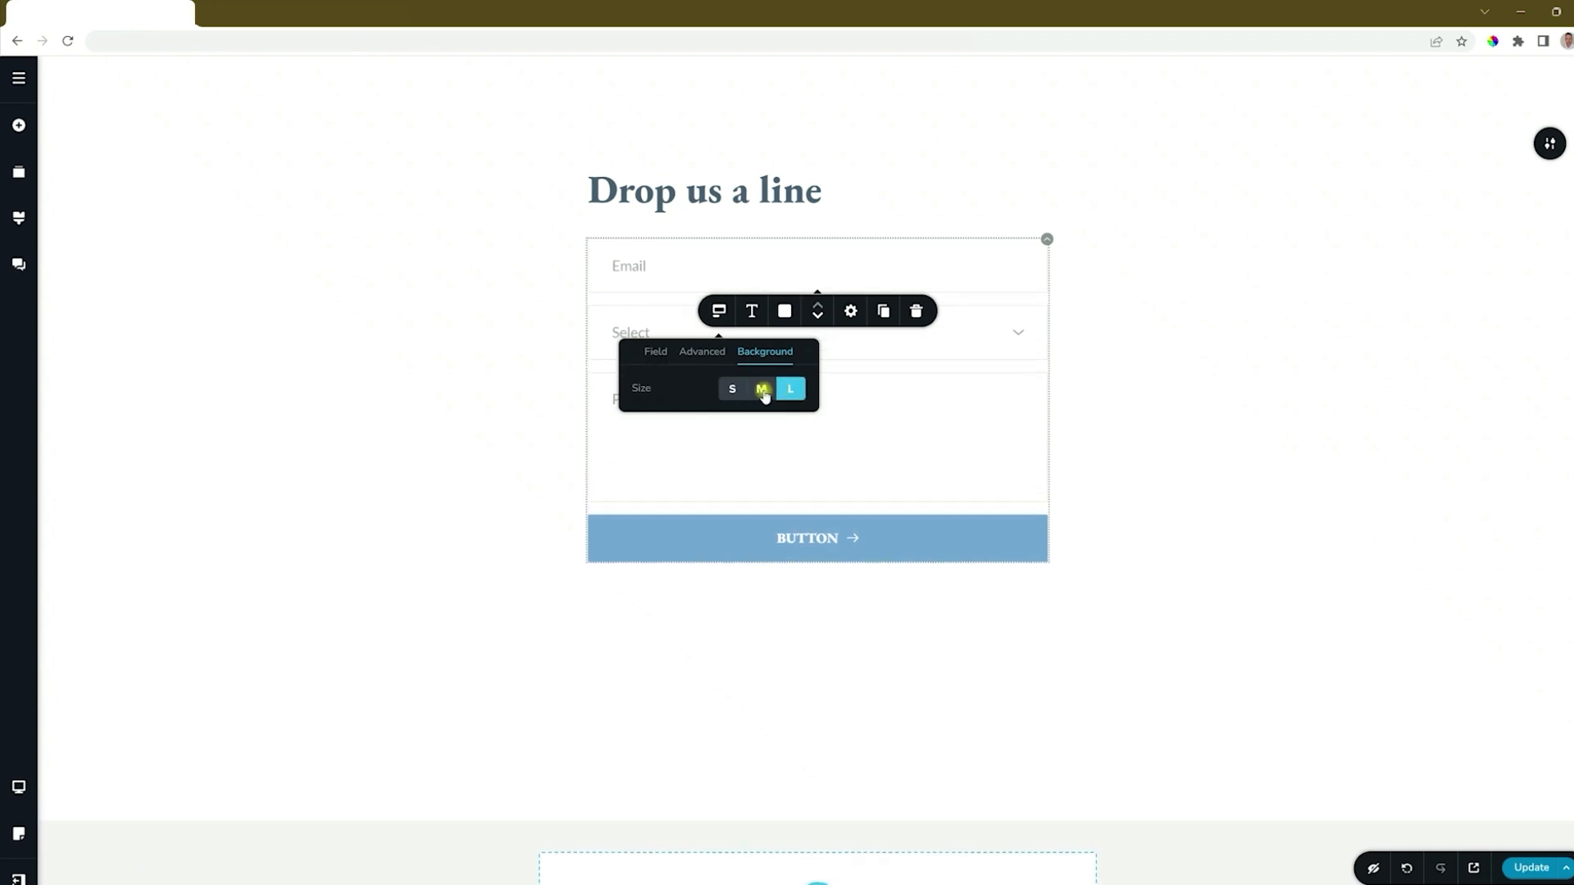
{"action": "left_click", "coordinate": [761, 390]}
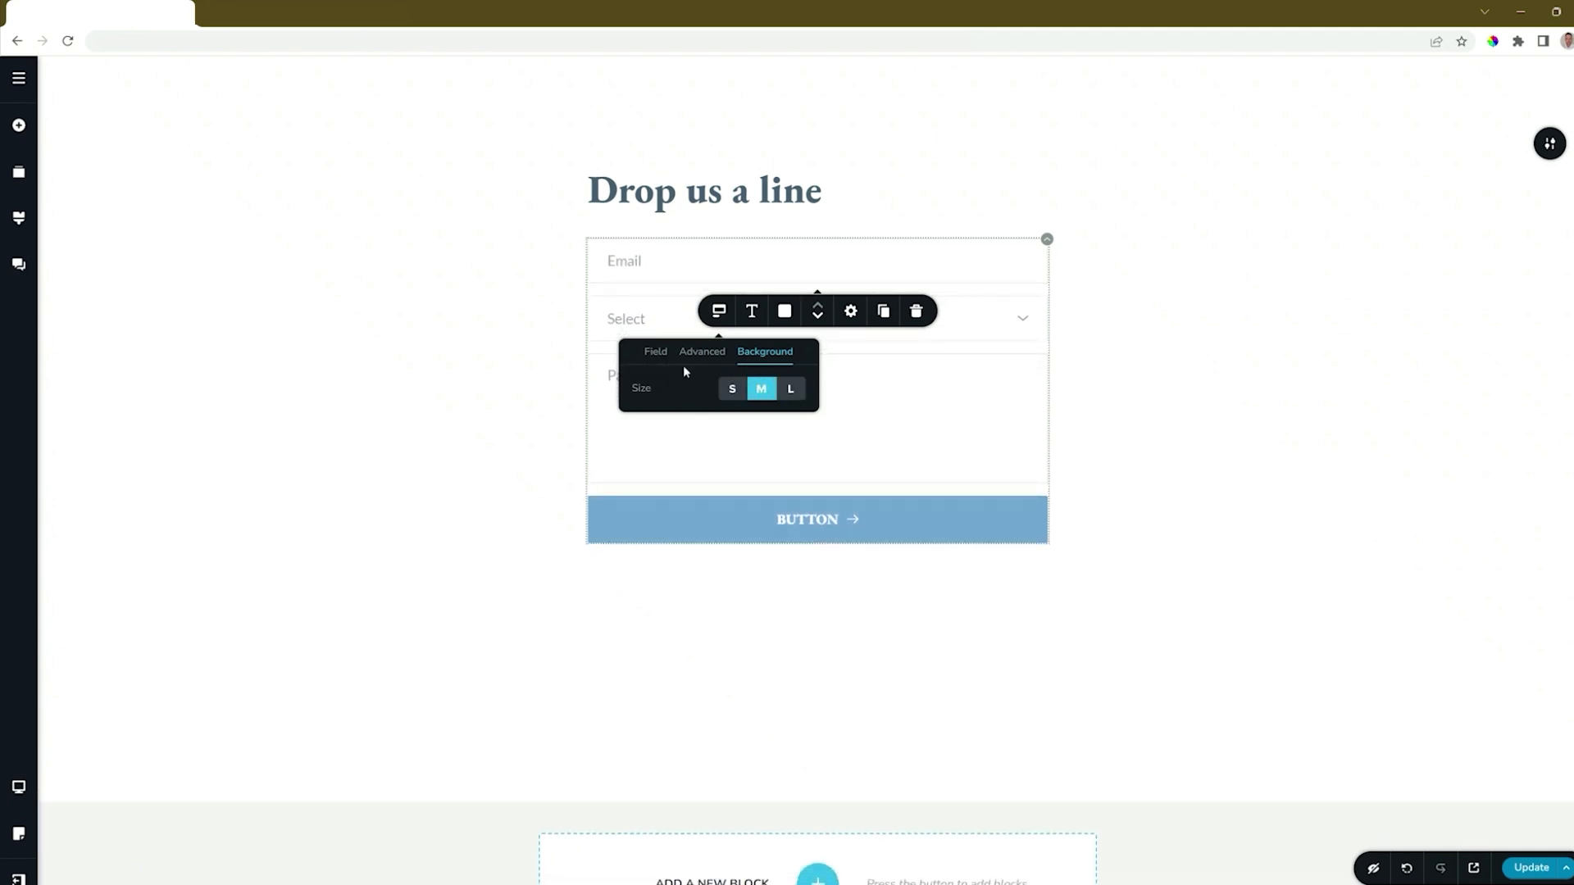
Step: Change the Email field's placeholder to 'Your Email Address'
{"action": "left_click", "coordinate": [622, 263]}
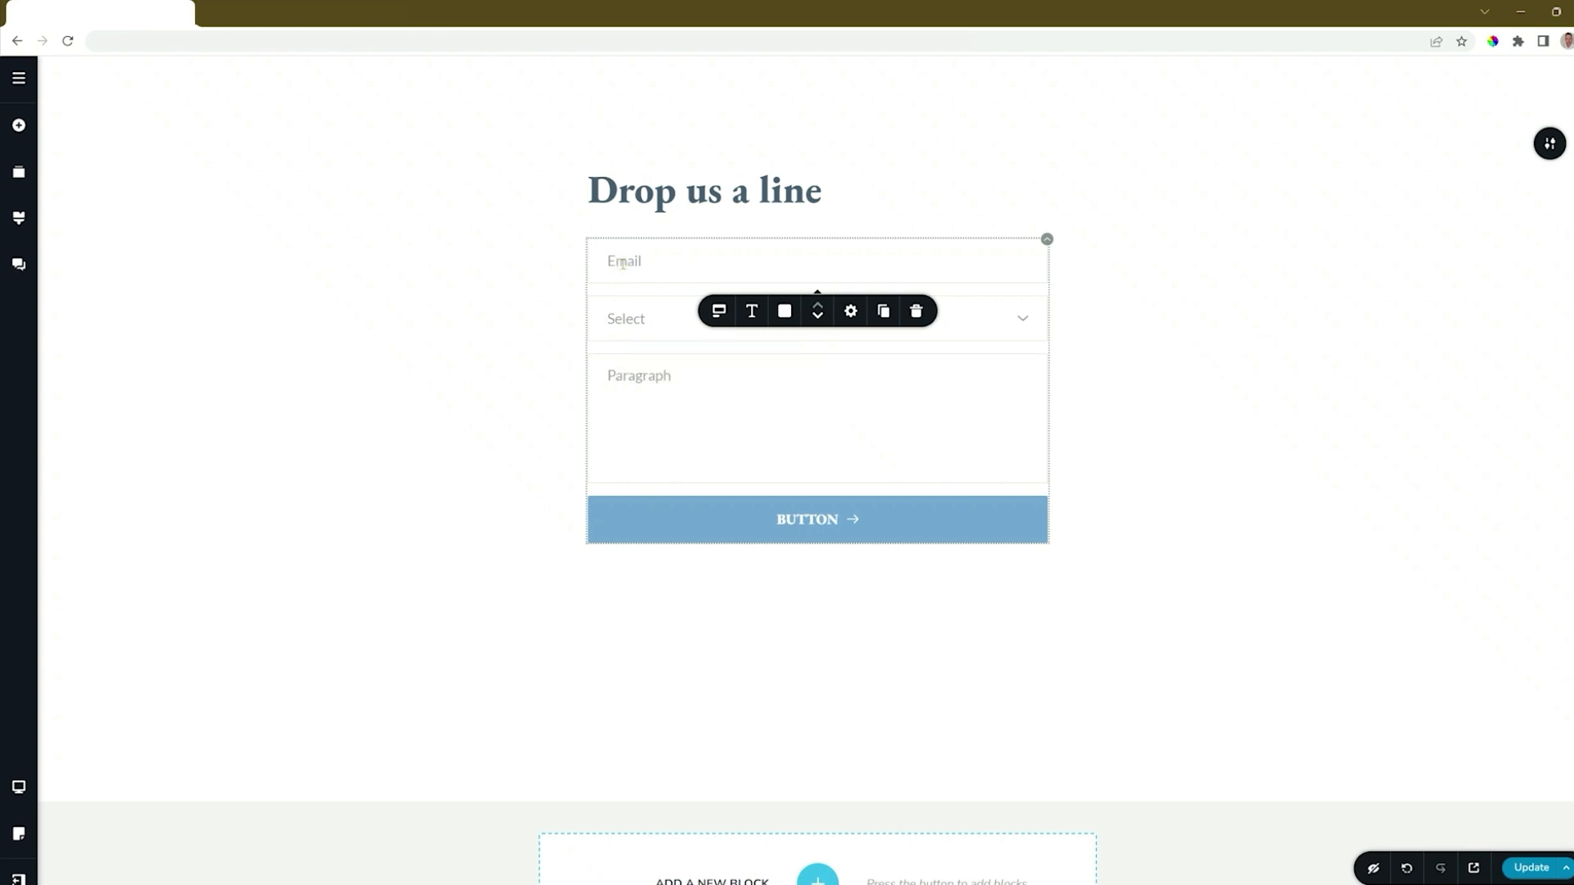
{"action": "double_click", "coordinate": [622, 262]}
{"action": "type", "text": "Your Email Address"}
{"action": "left_click", "coordinate": [719, 311]}
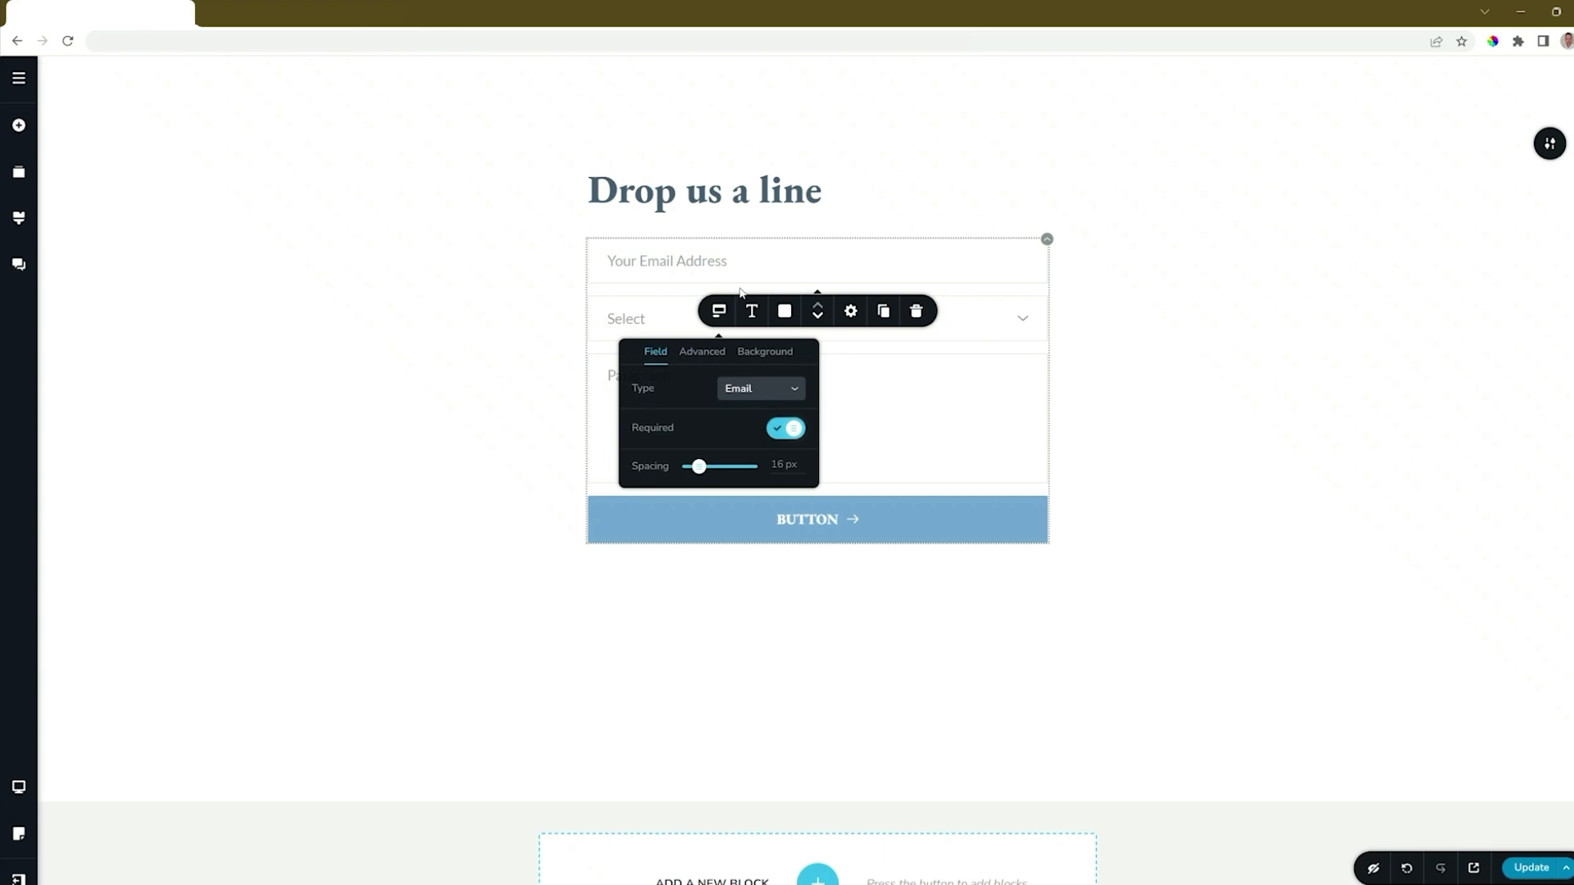
{"action": "left_click", "coordinate": [693, 263]}
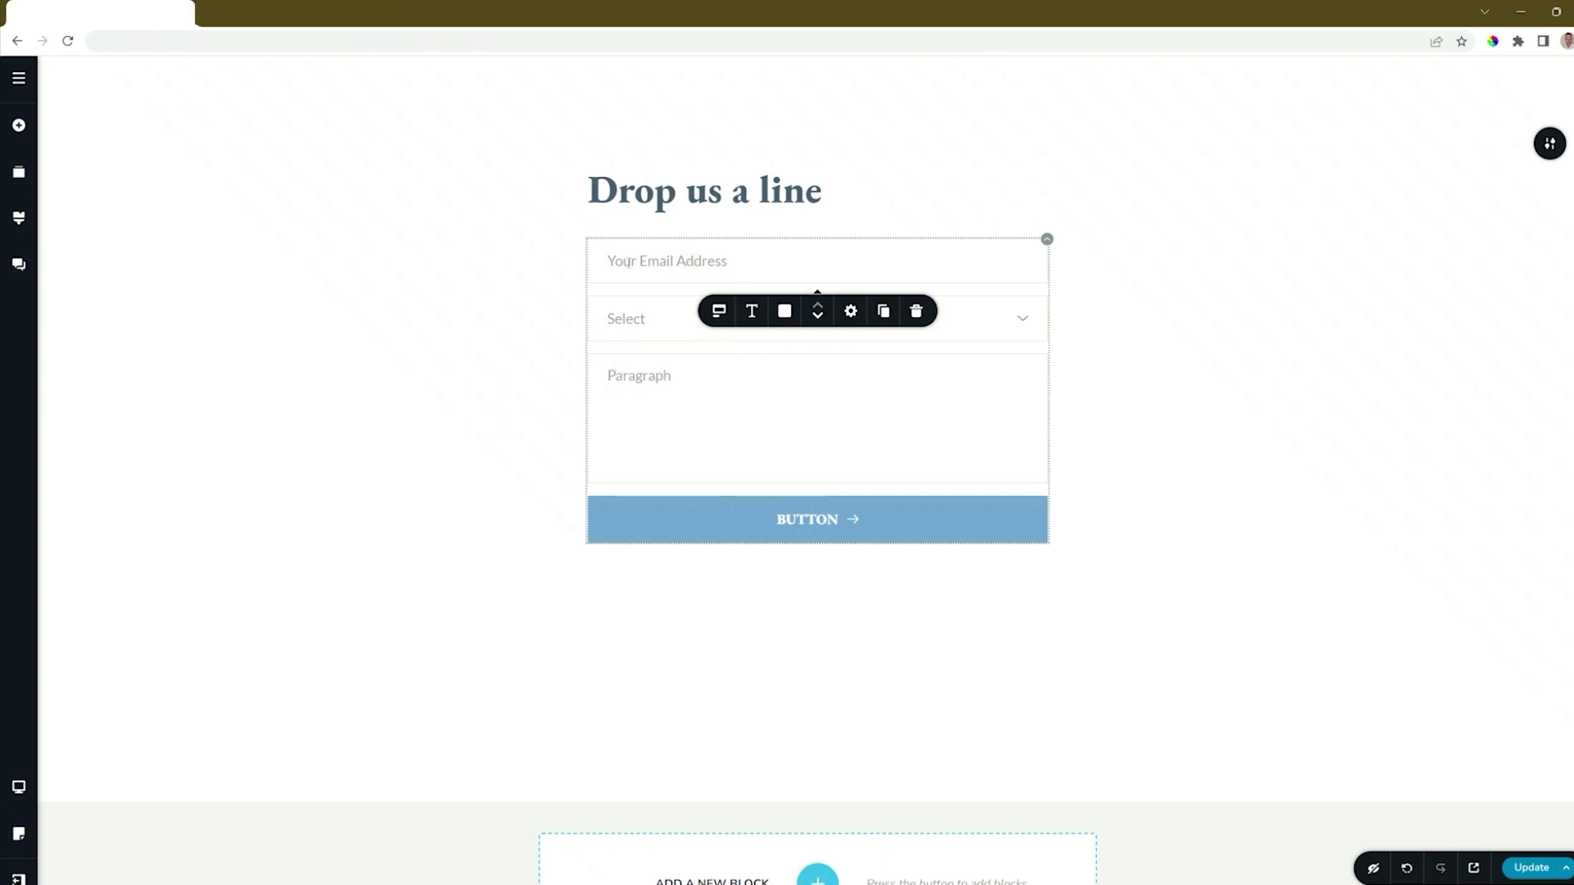
Step: Duplicate the email field and change the copy's type to Text
{"action": "left_click", "coordinate": [883, 311]}
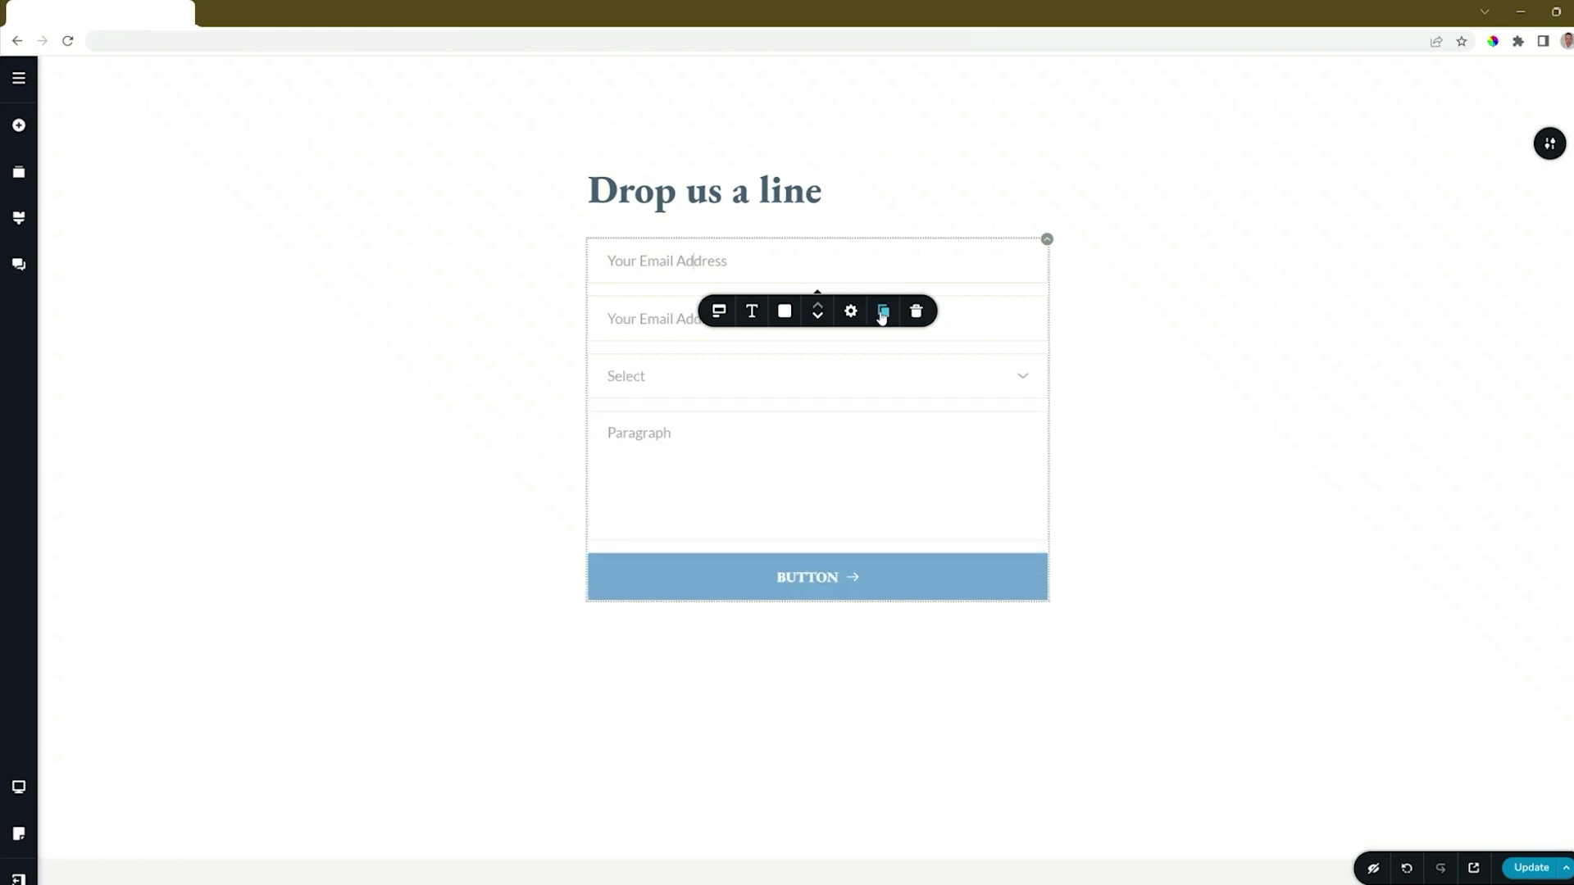
{"action": "left_click", "coordinate": [655, 322]}
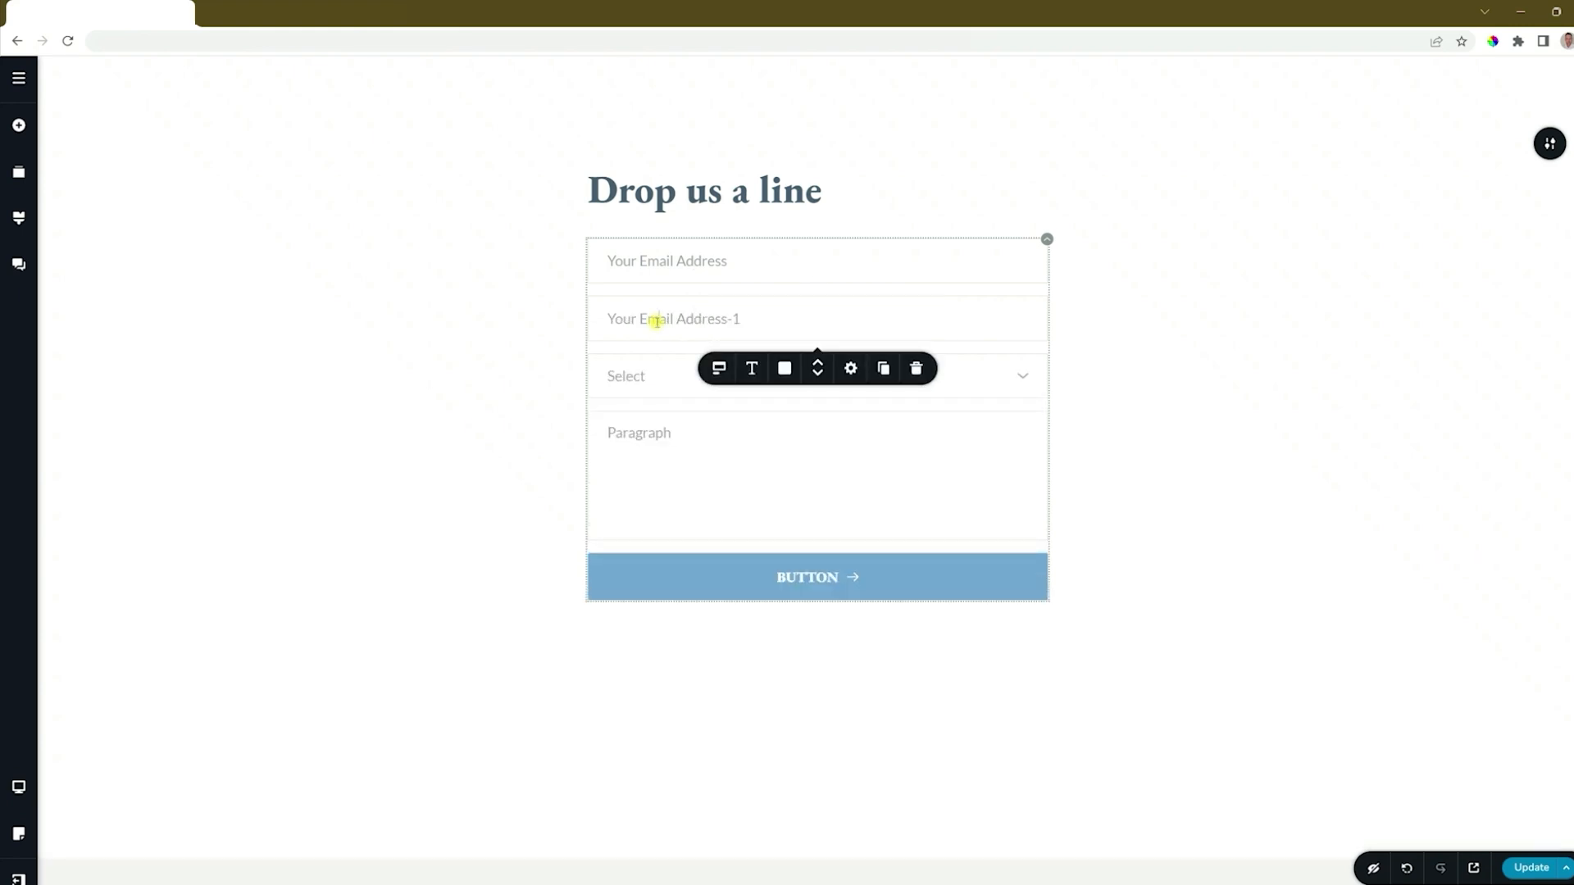
{"action": "left_click", "coordinate": [720, 370]}
{"action": "left_click", "coordinate": [789, 450]}
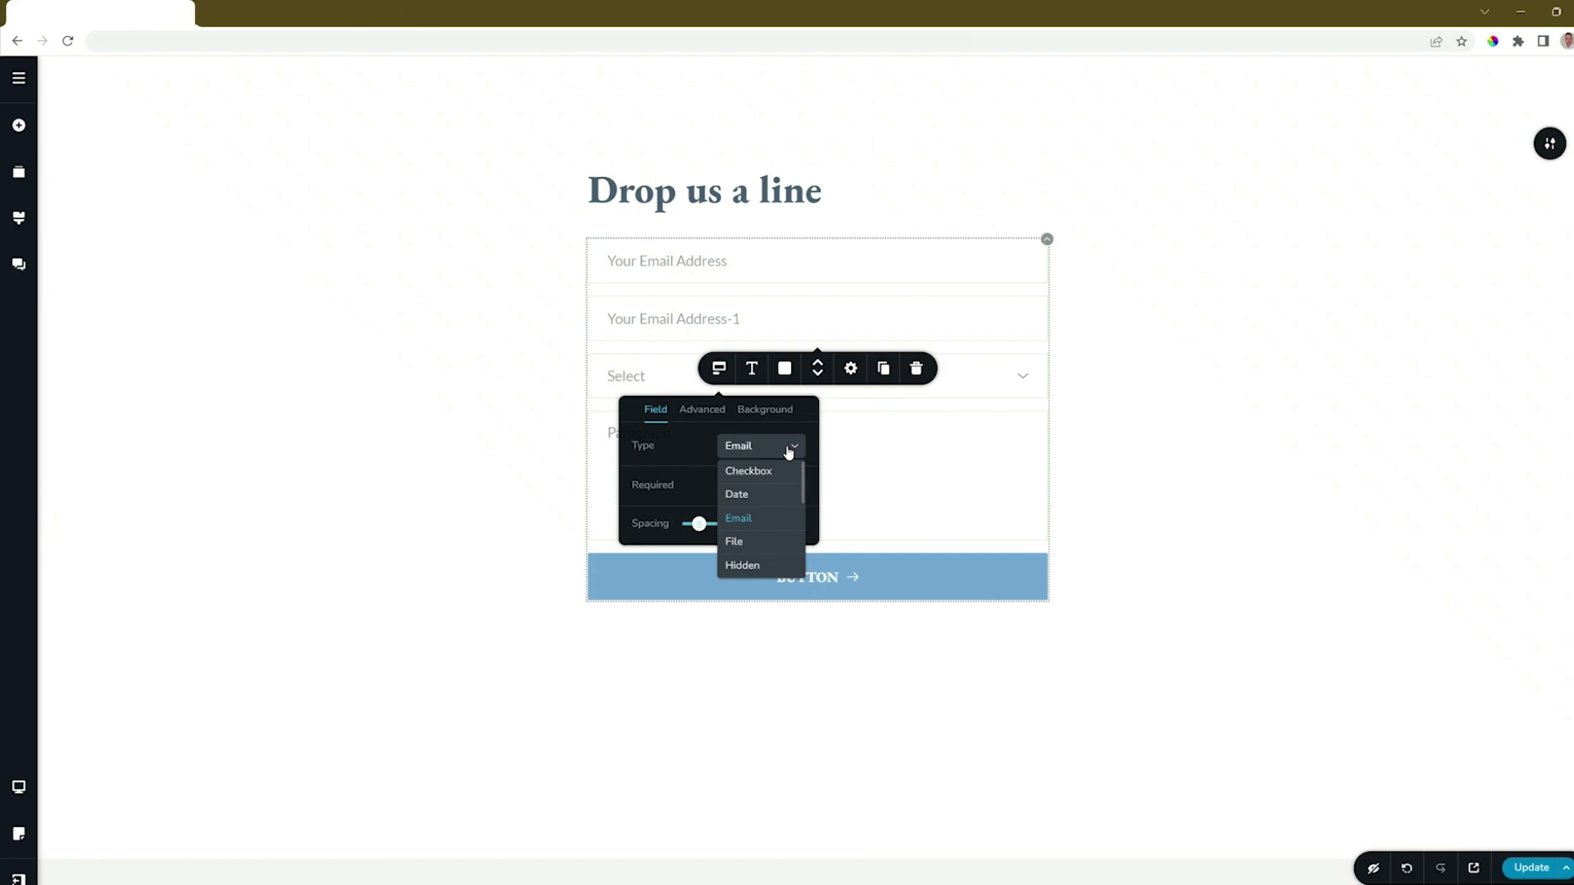
{"action": "scroll", "coordinate": [789, 451], "scroll_direction": "down", "scroll_amount": 2}
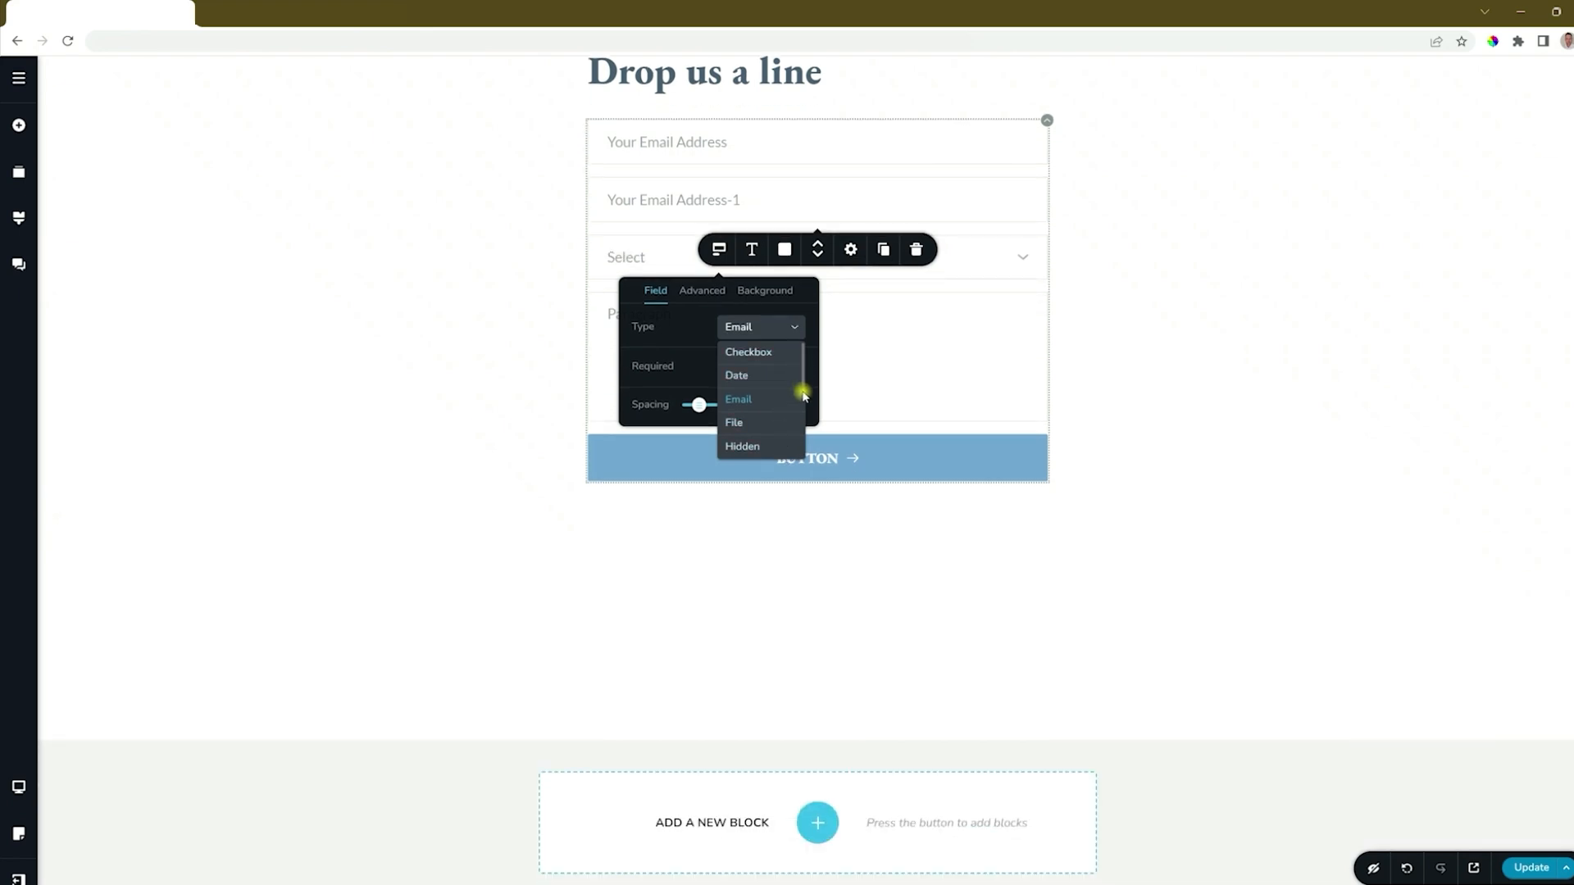
{"action": "left_click_drag", "start_coordinate": [805, 383], "coordinate": [803, 452]}
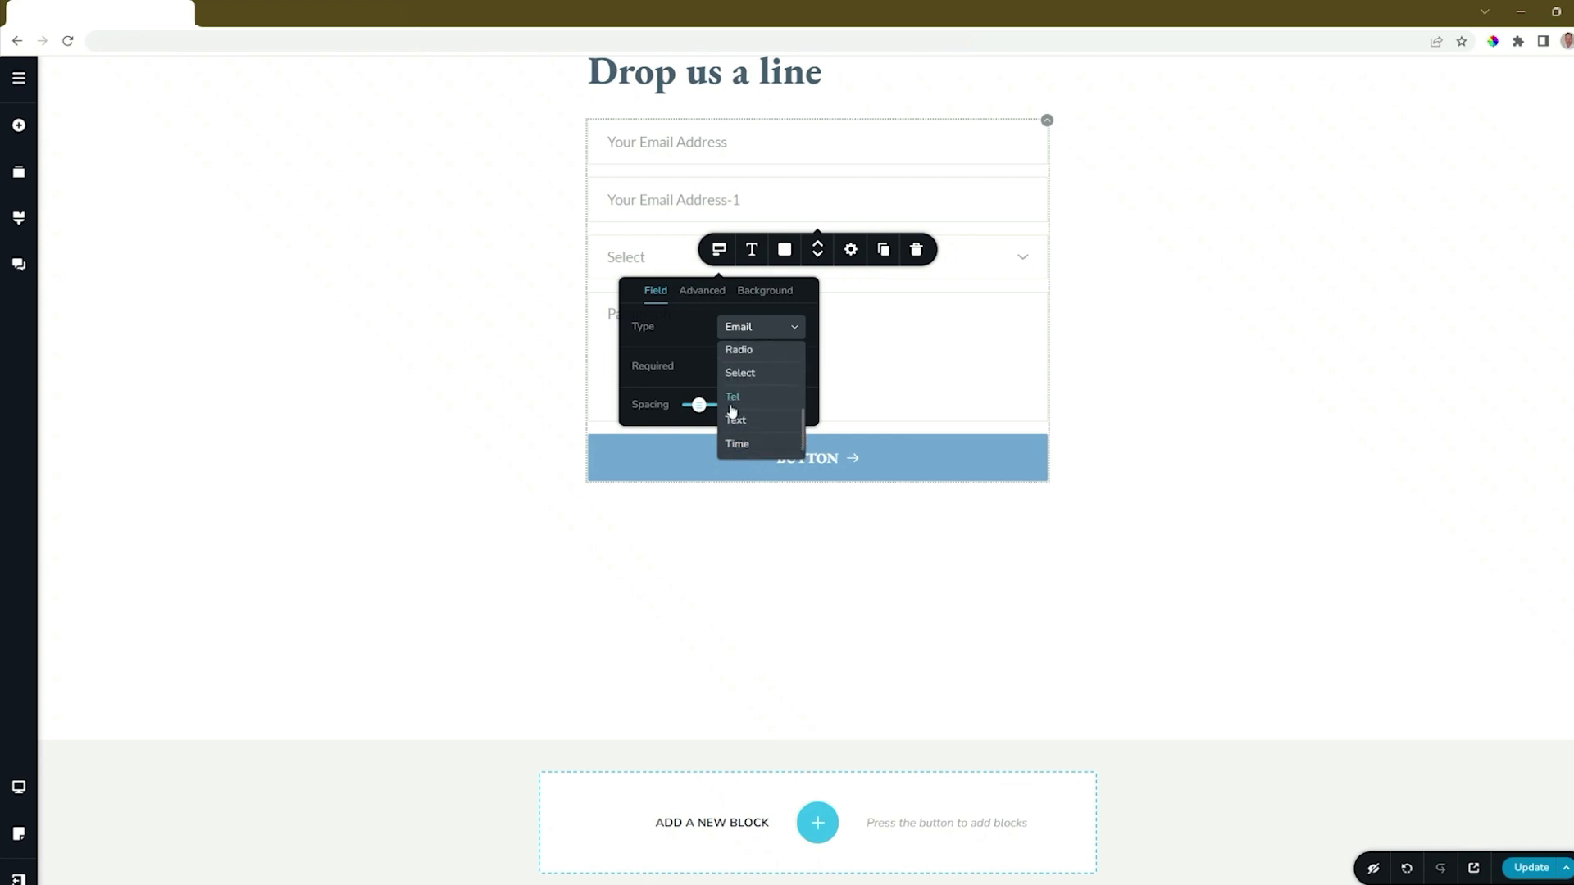
{"action": "left_click", "coordinate": [740, 427]}
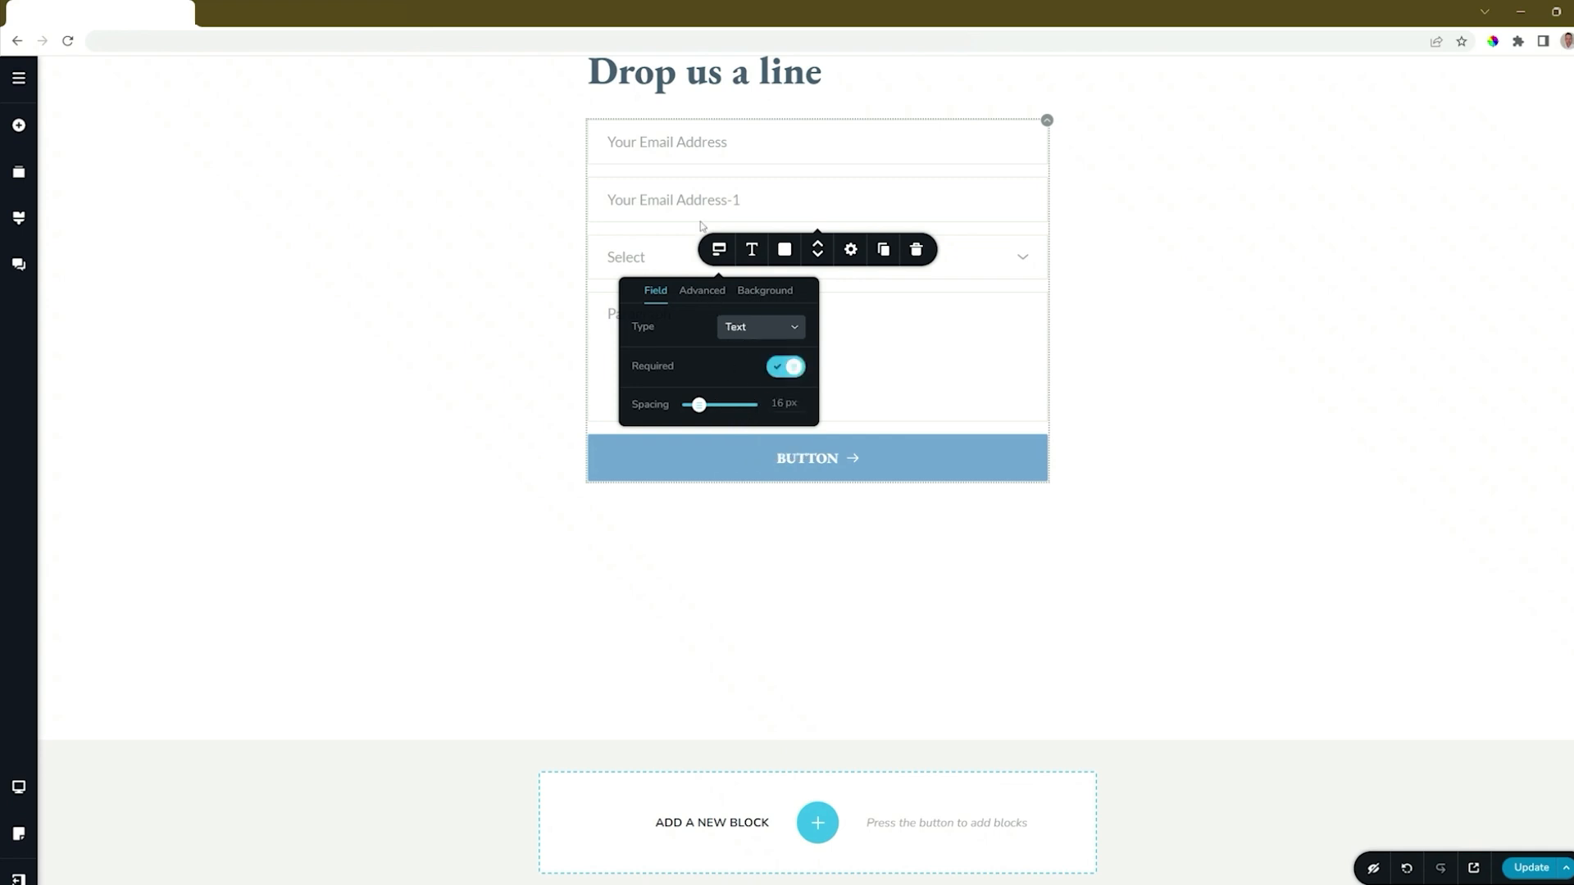
Step: Label the duplicated field 'Your Name'
{"action": "triple_click", "coordinate": [674, 197]}
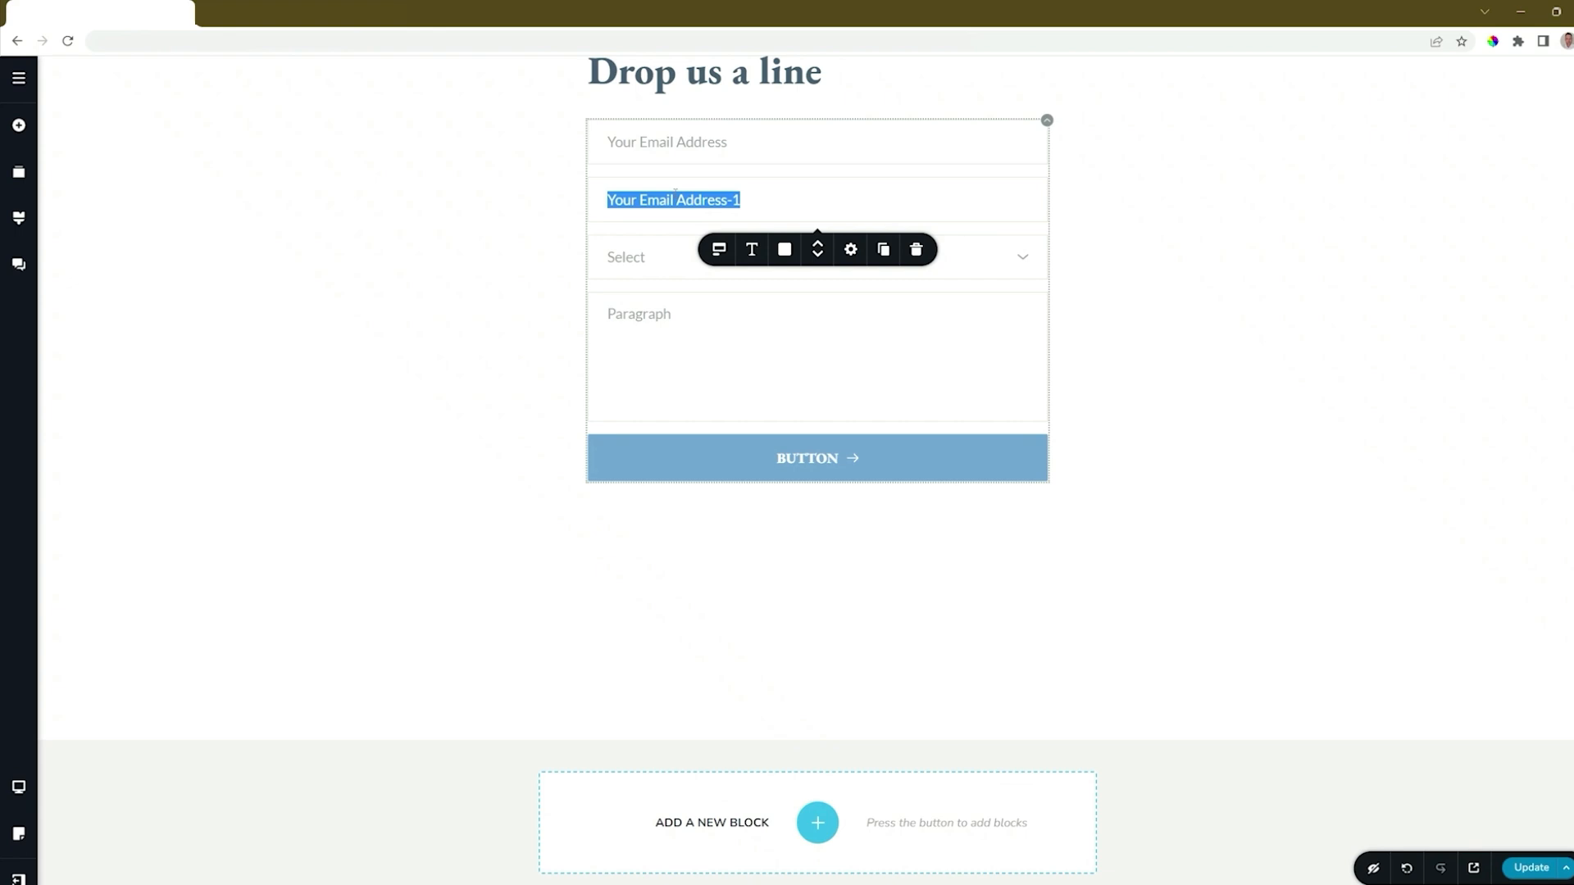
{"action": "type", "text": "Your Name"}
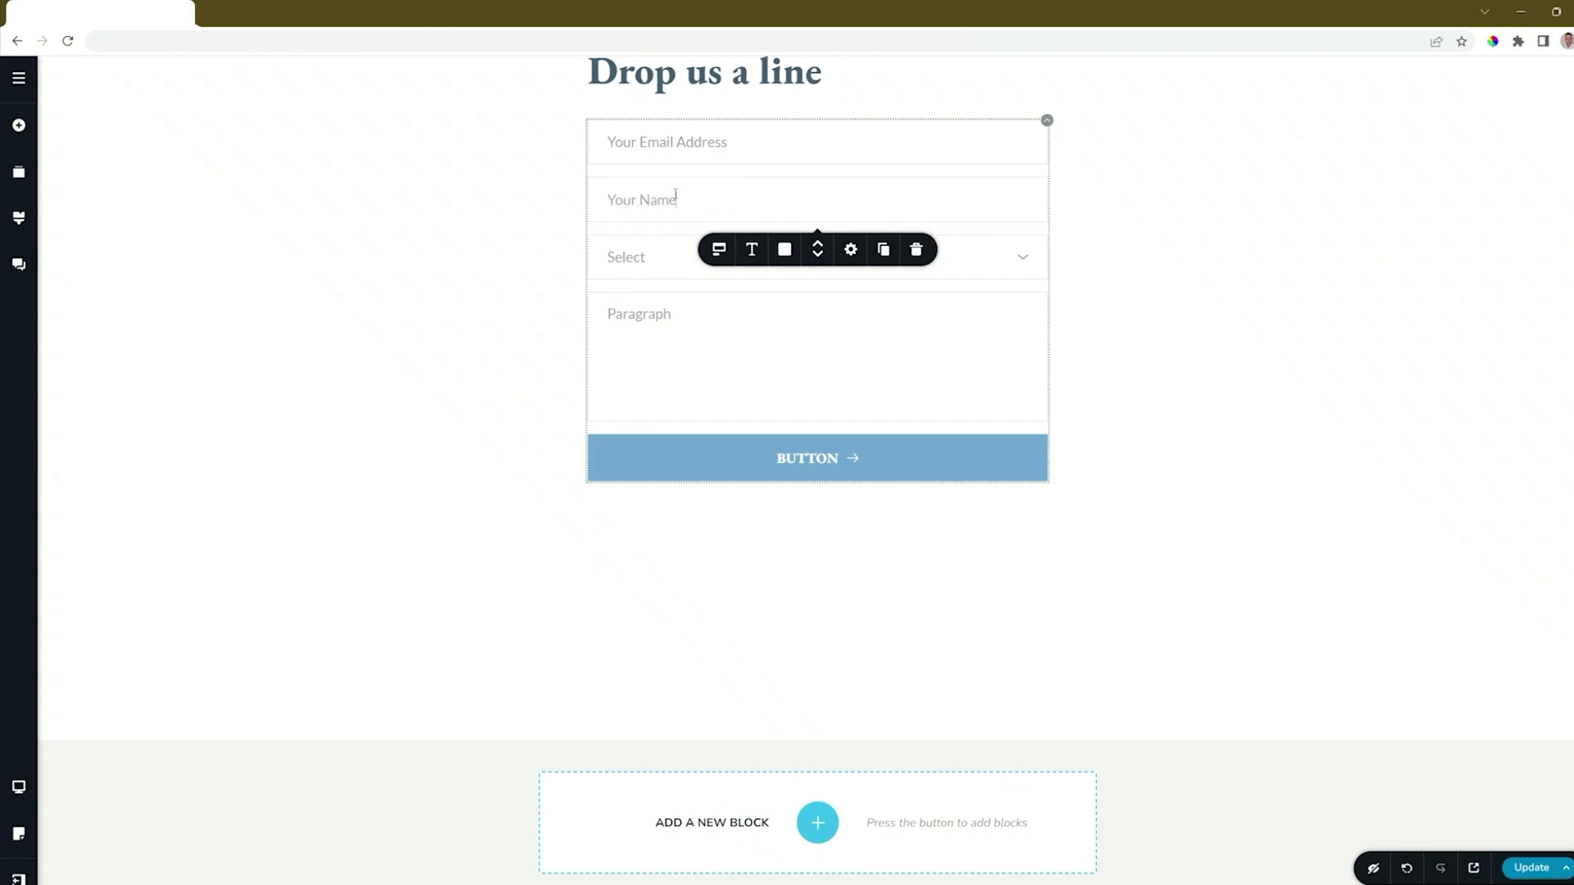
{"action": "left_click", "coordinate": [660, 259]}
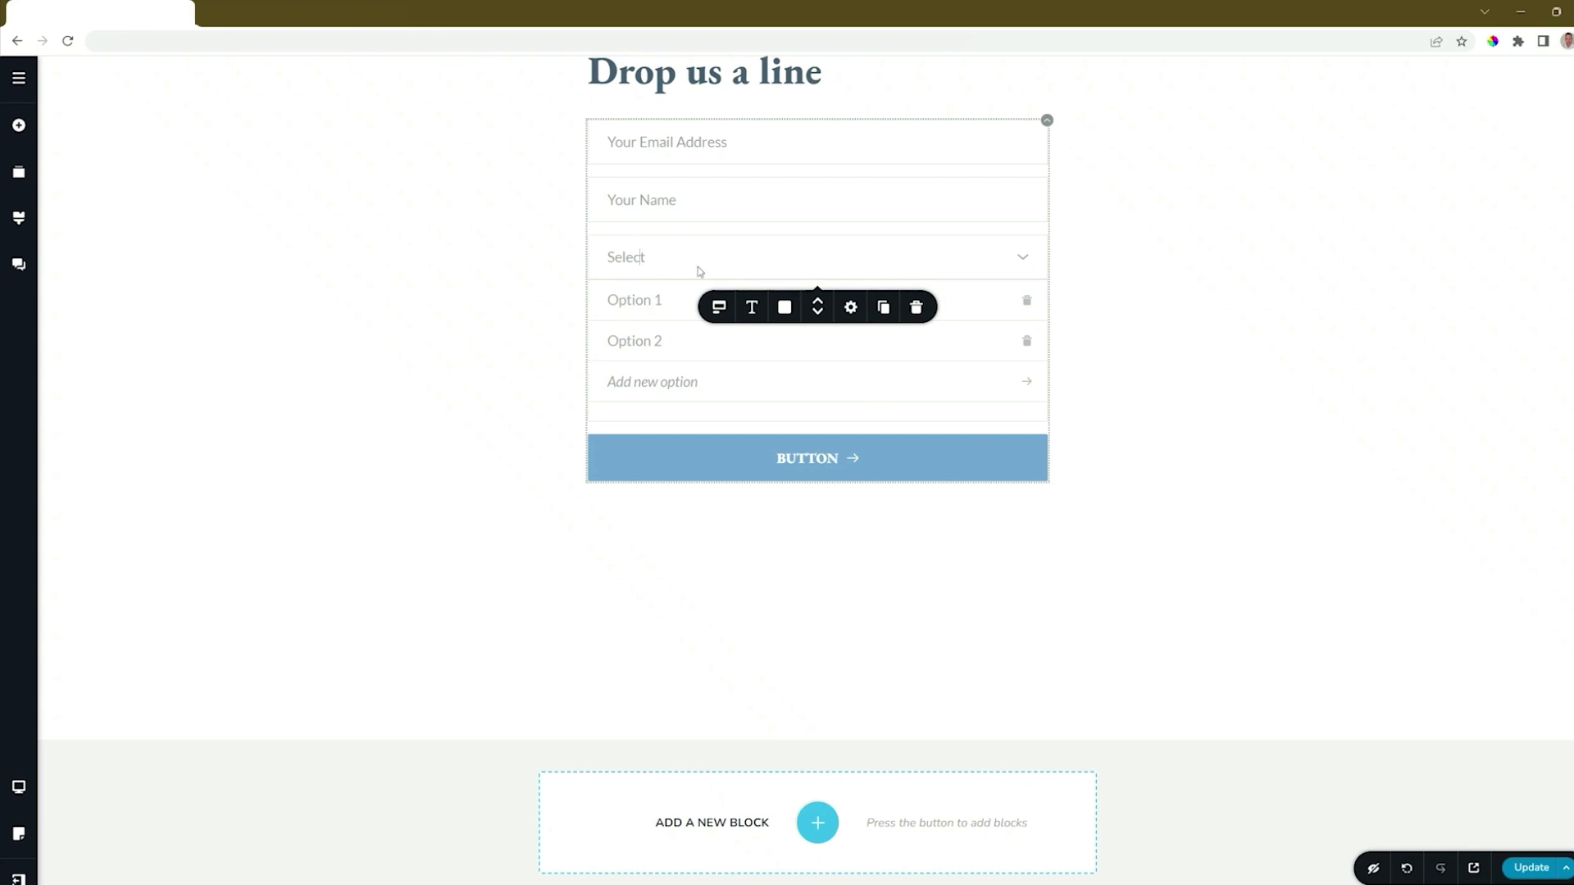
Step: Delete the Select dropdown and relabel the Paragraph field 'Your Message'
{"action": "left_click", "coordinate": [916, 307]}
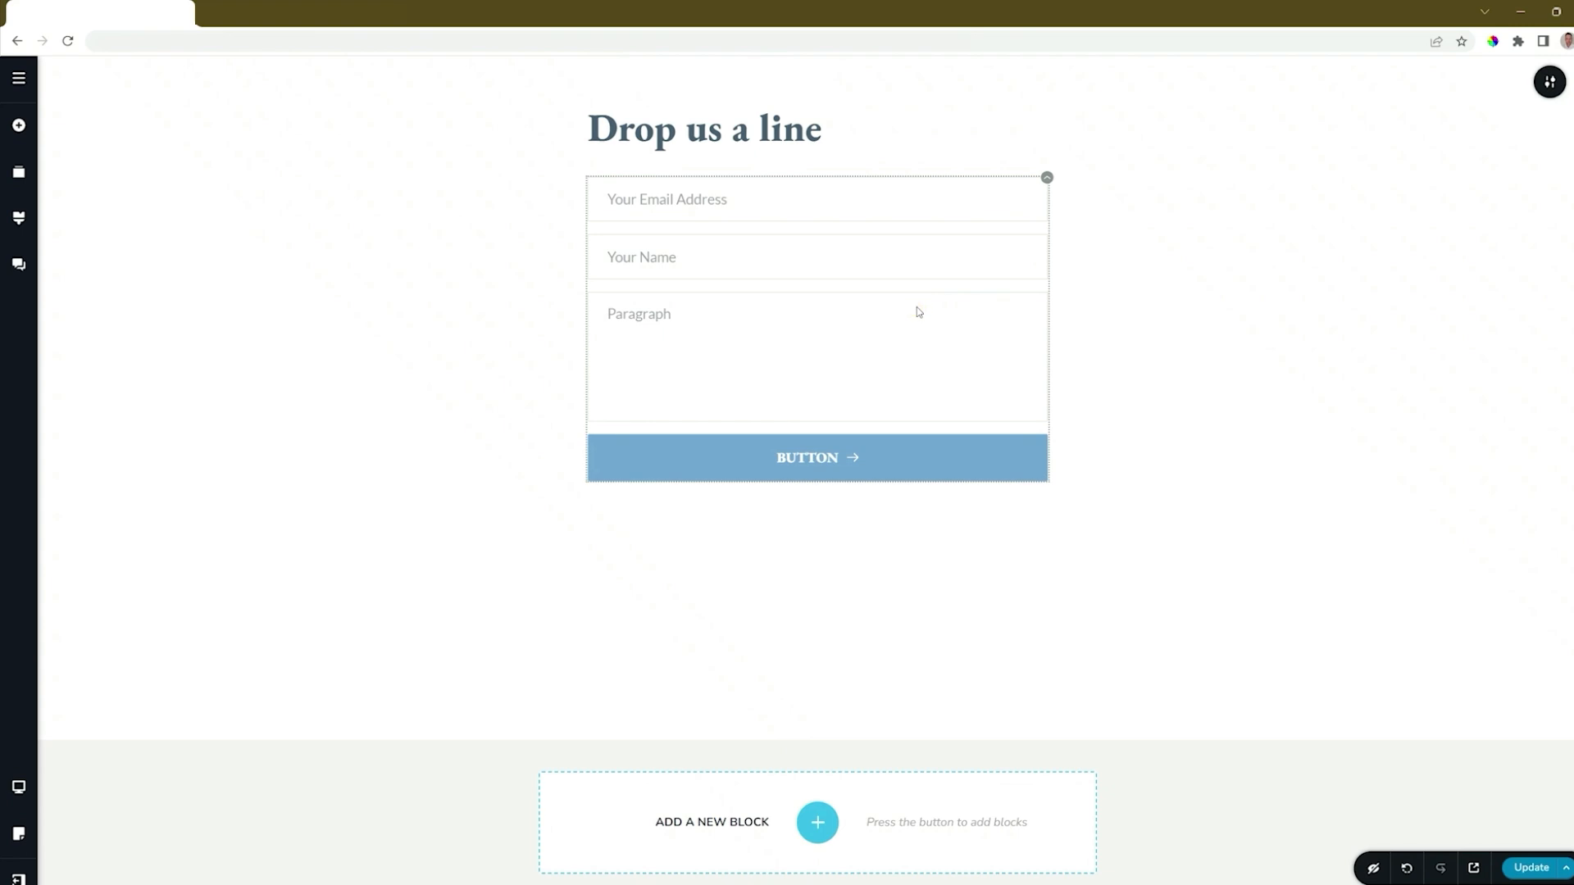
{"action": "mouse_move", "coordinate": [641, 319]}
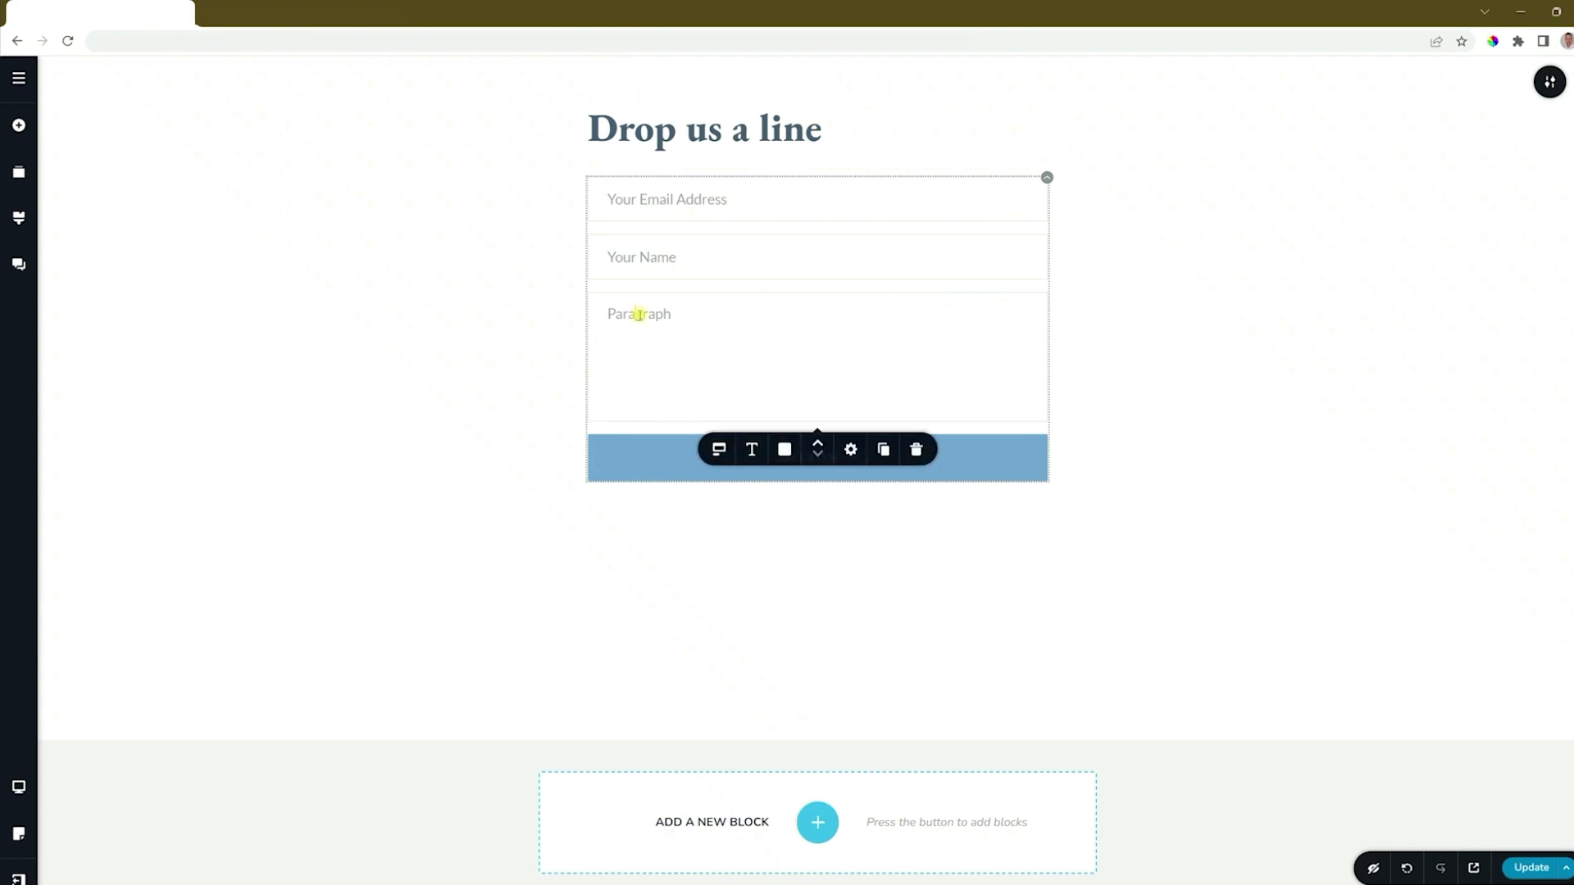
{"action": "left_click", "coordinate": [718, 449]}
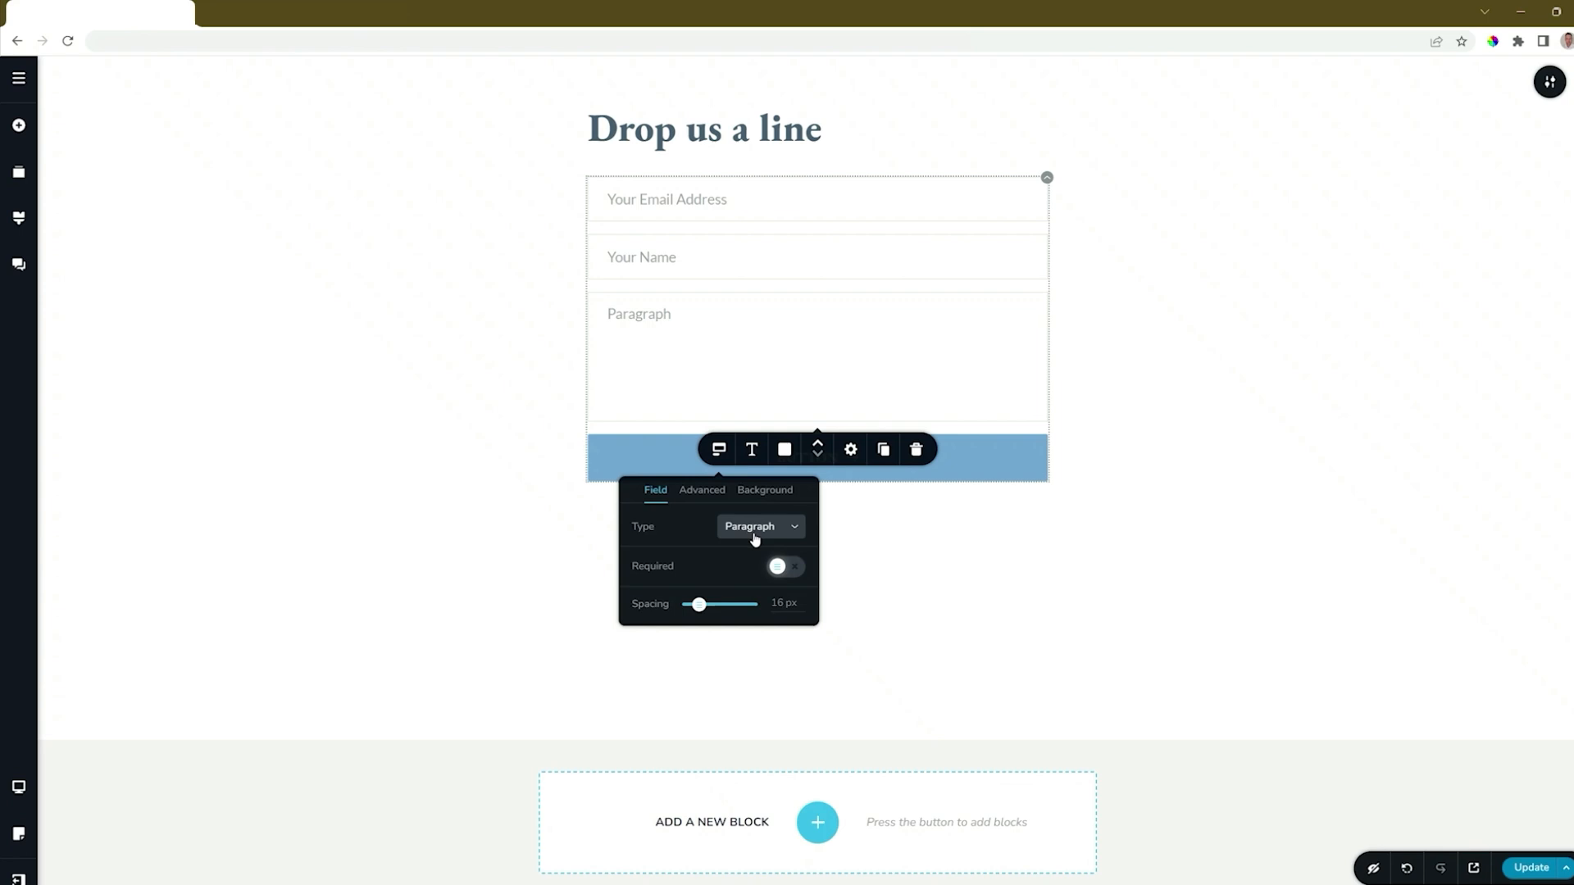
{"action": "left_click", "coordinate": [640, 314]}
{"action": "double_click", "coordinate": [639, 314]}
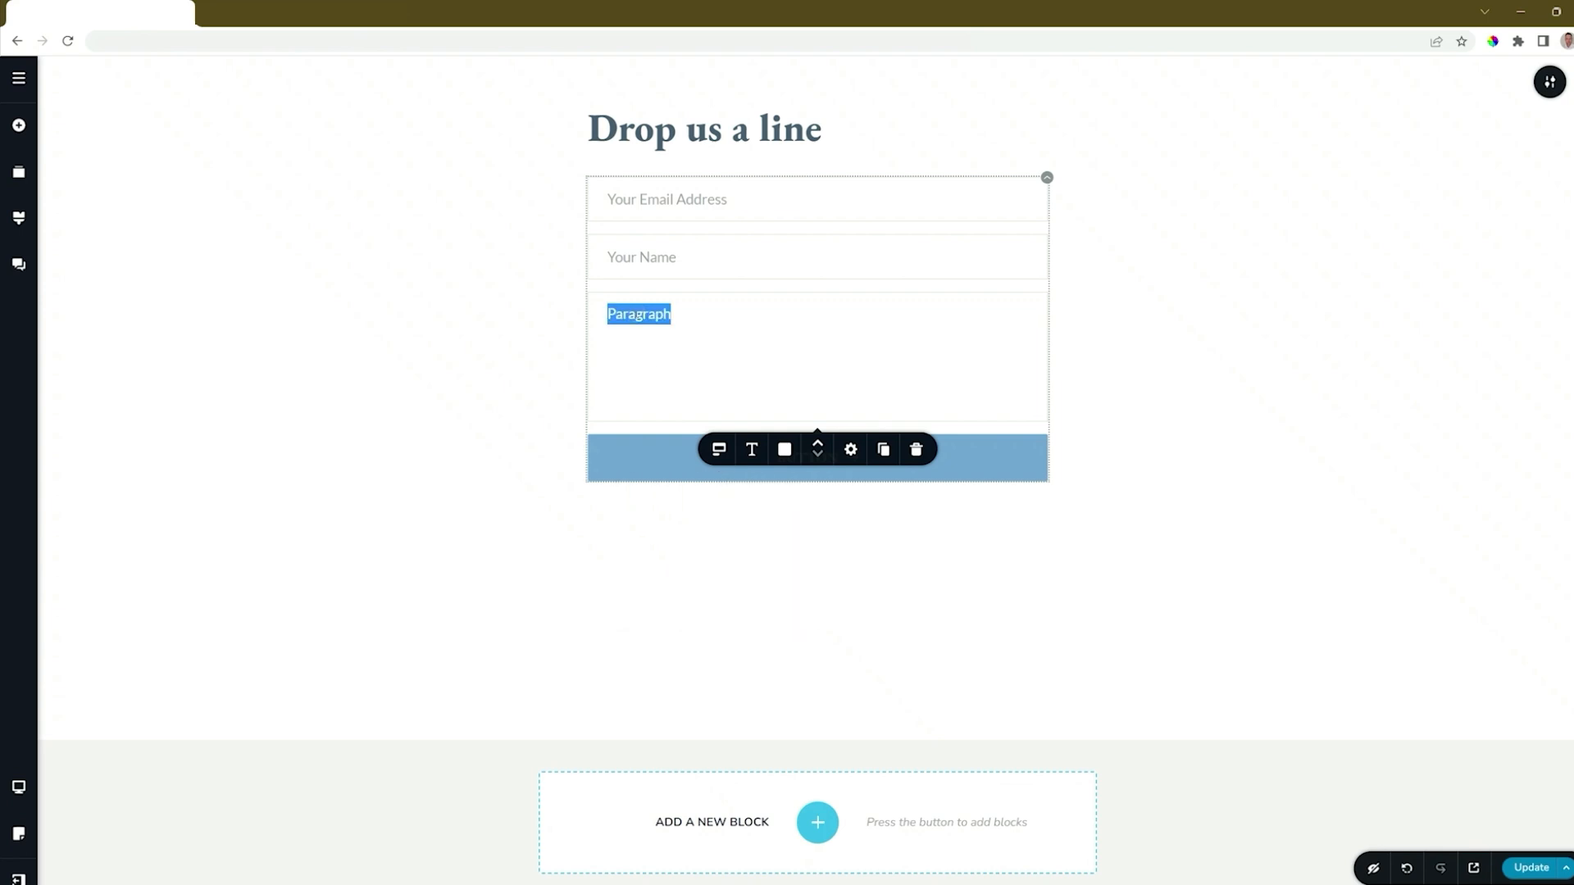
{"action": "type", "text": "Your Message"}
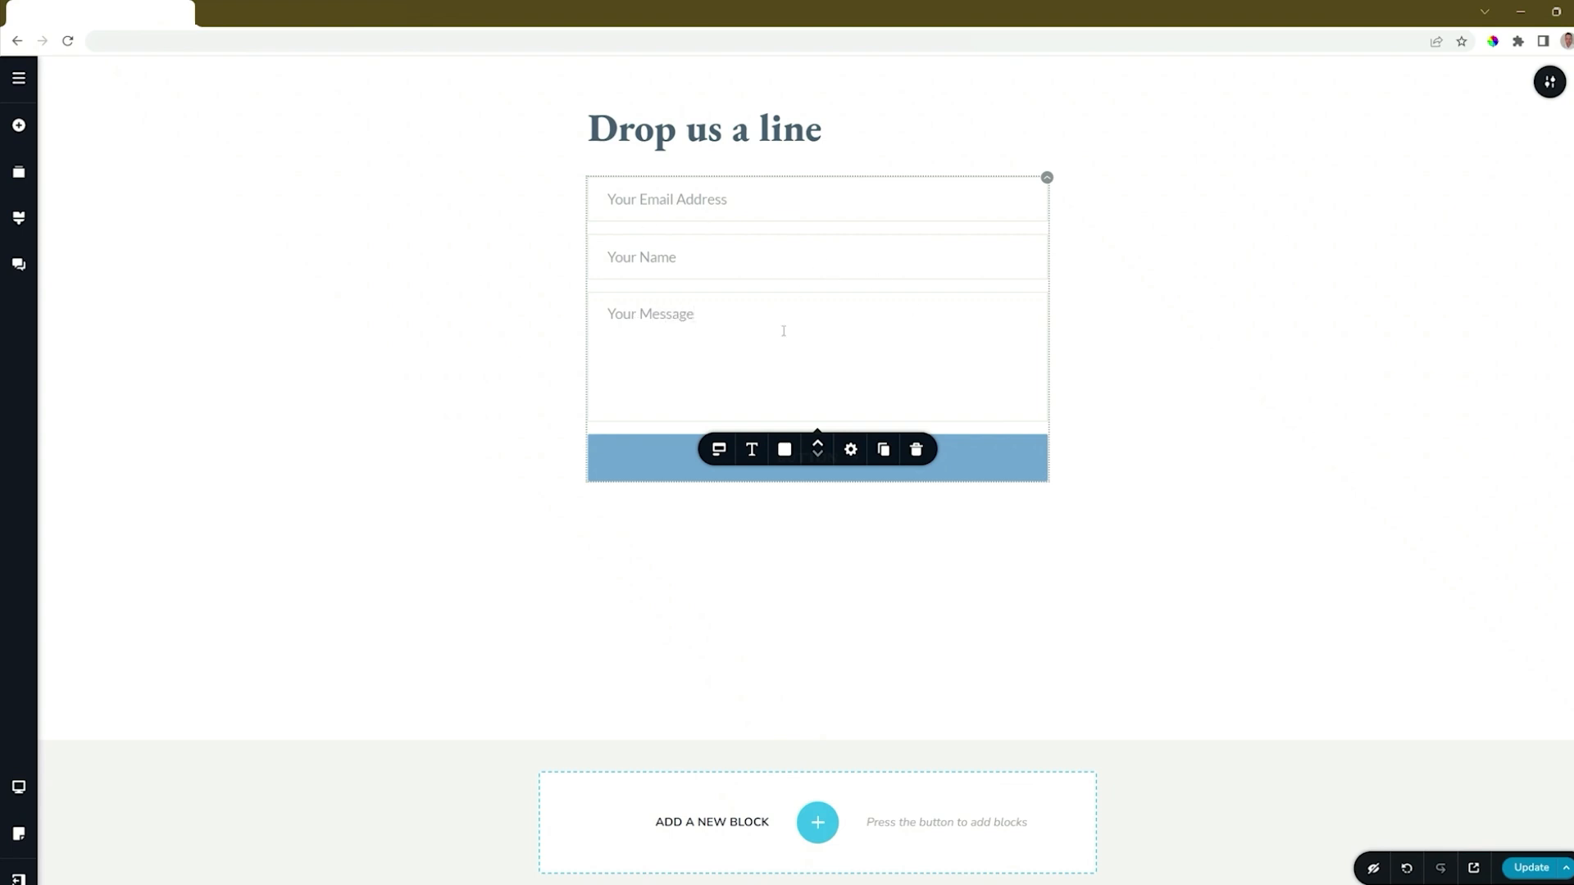
Step: Move the Your Message field up to the top of the form
{"action": "left_click", "coordinate": [818, 444]}
{"action": "left_click", "coordinate": [819, 445]}
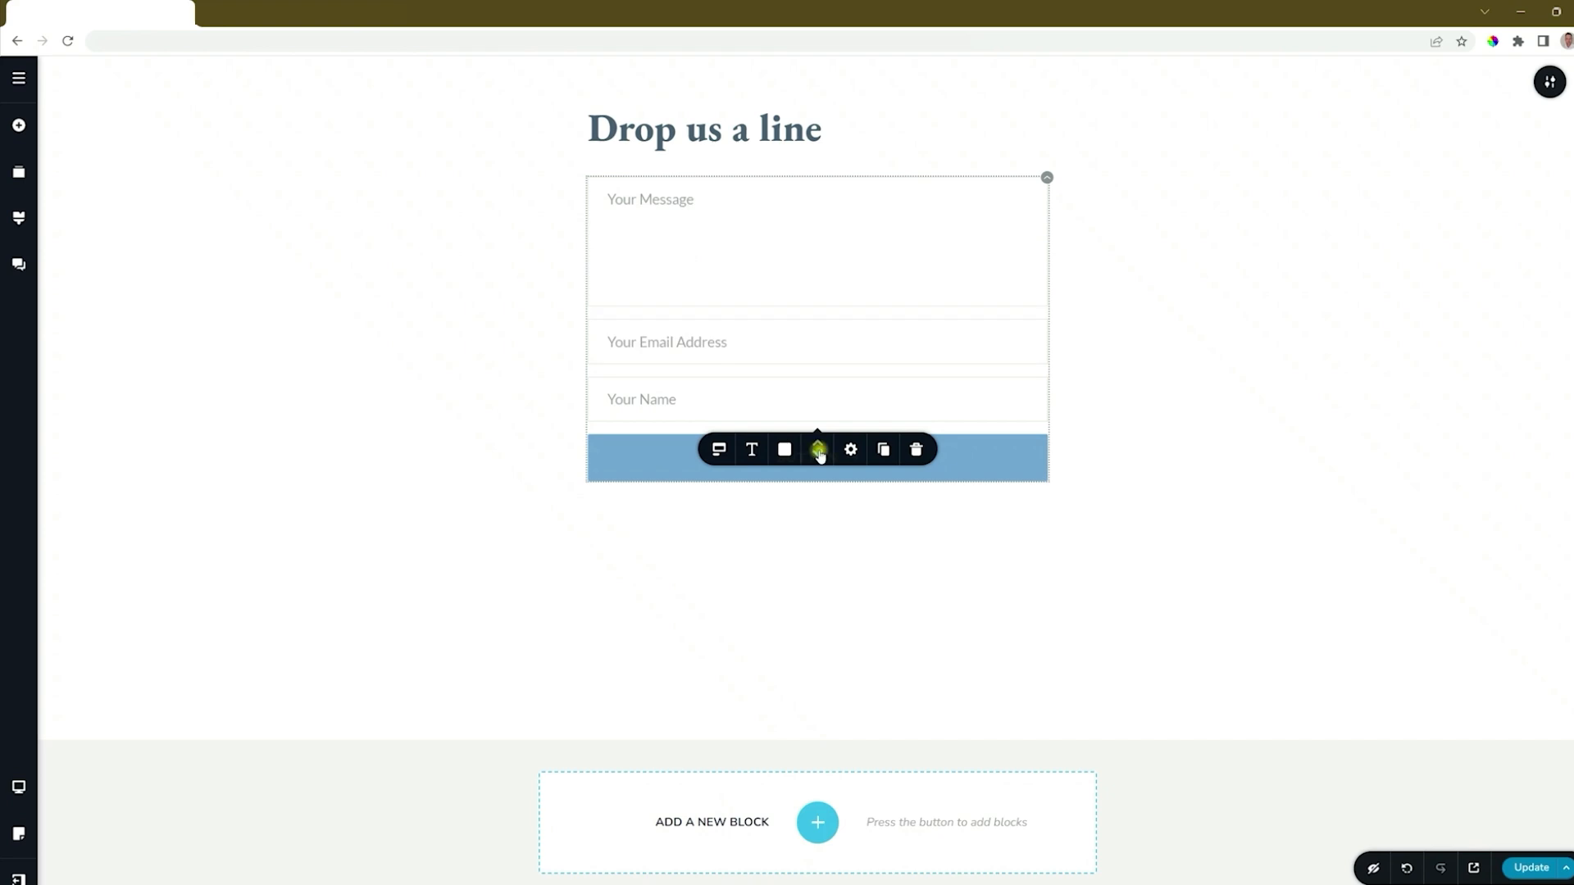
{"action": "left_click", "coordinate": [819, 455]}
Step: Move Your Message back below Your Name and set the field font to Montserrat
{"action": "left_click", "coordinate": [819, 455]}
{"action": "left_click", "coordinate": [752, 449]}
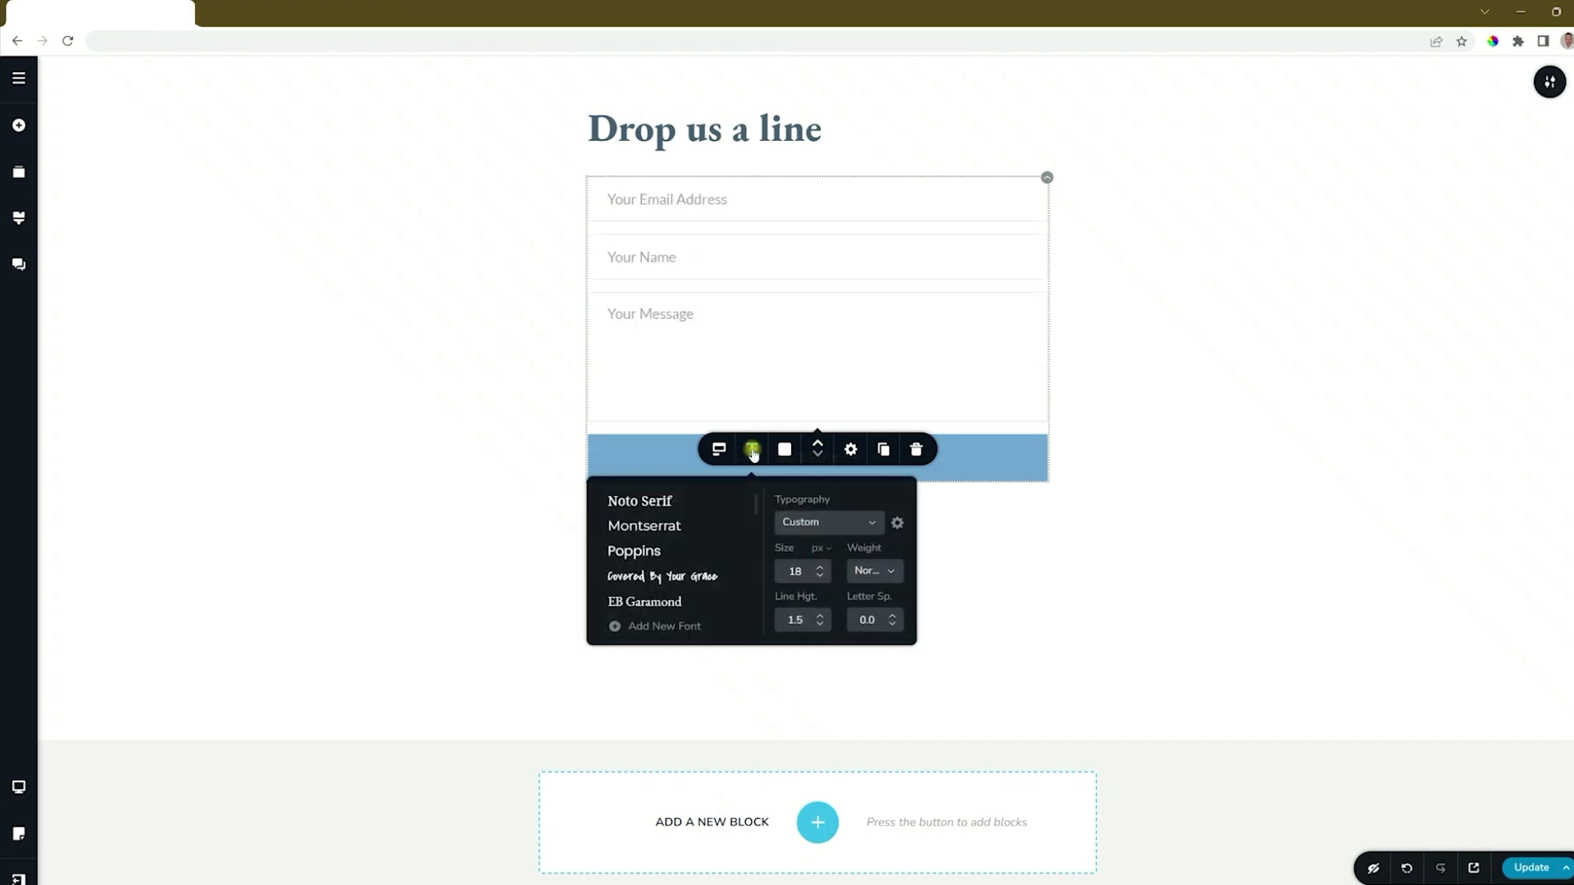
{"action": "left_click", "coordinate": [619, 502]}
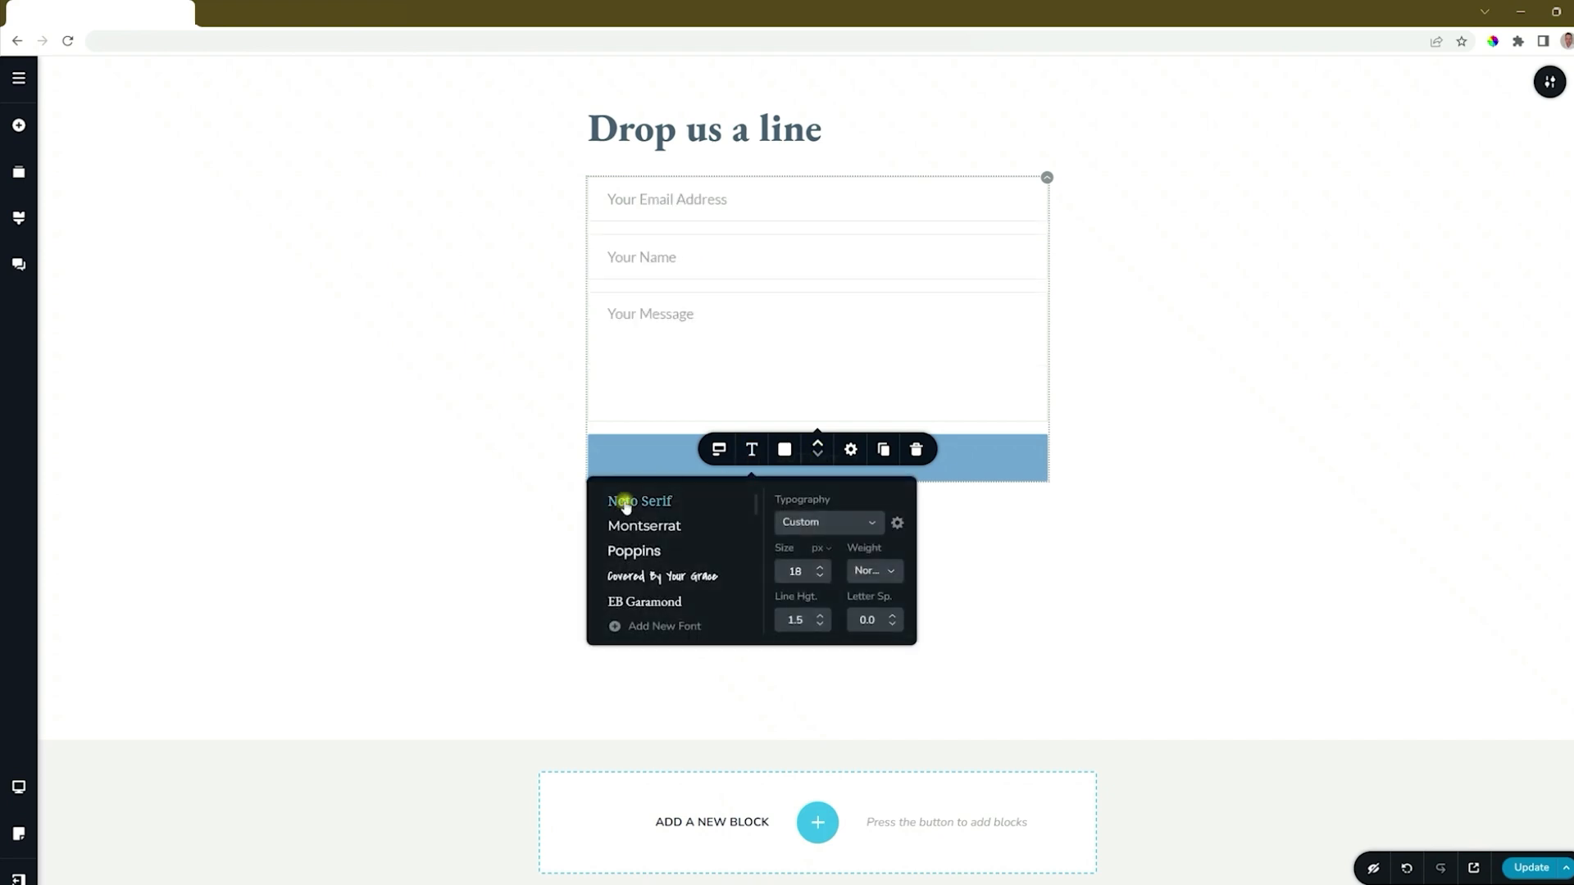
{"action": "left_click", "coordinate": [661, 526]}
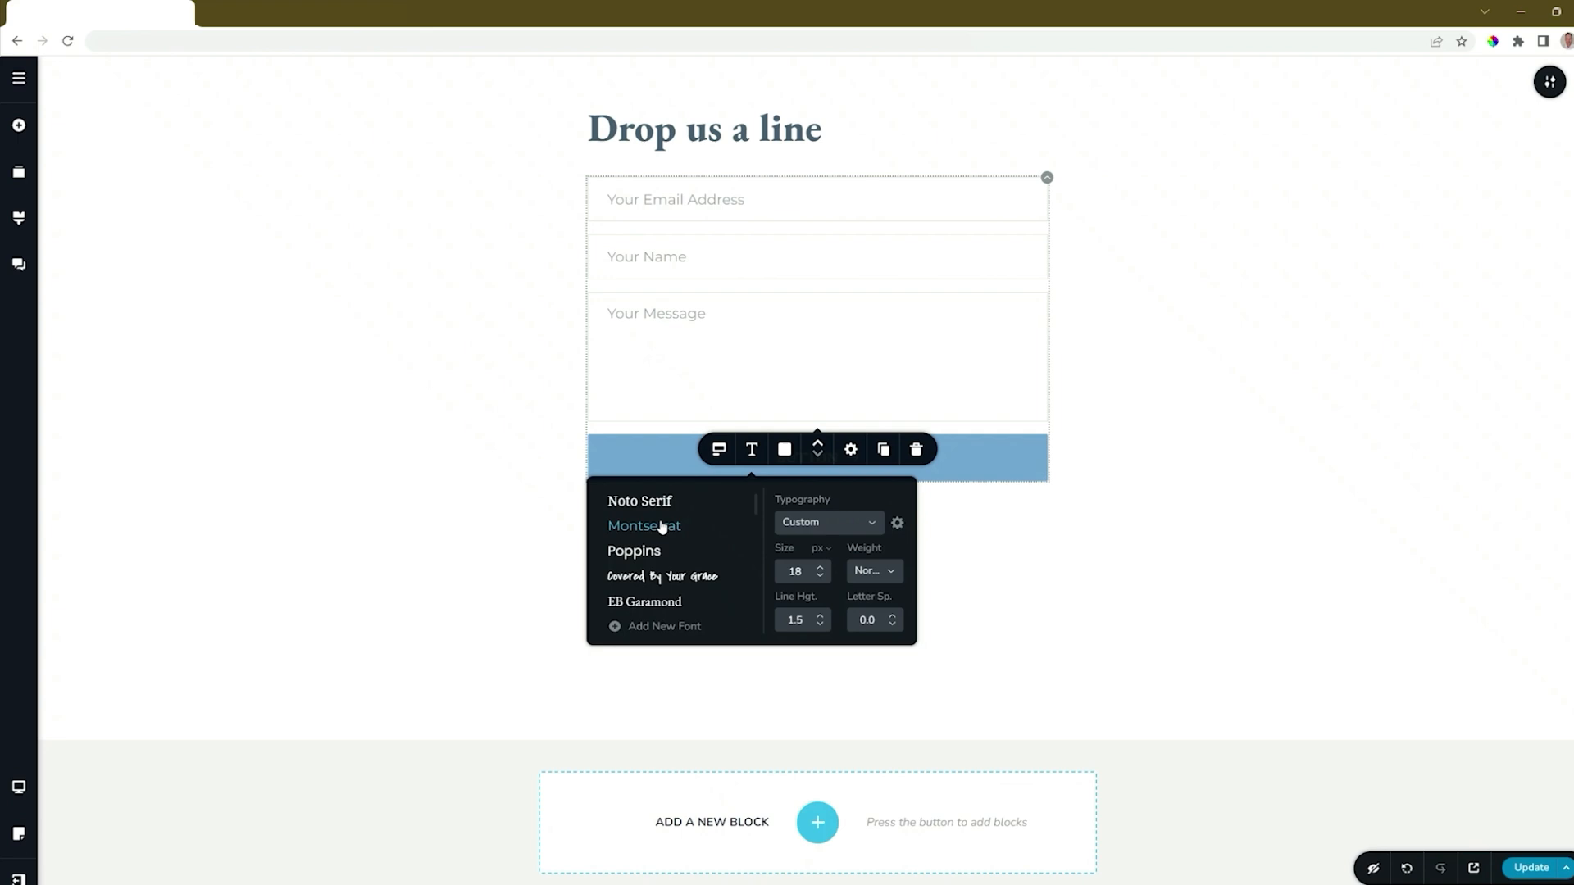
Step: Give the fields a light blue background, white text and no border
{"action": "left_click", "coordinate": [783, 450]}
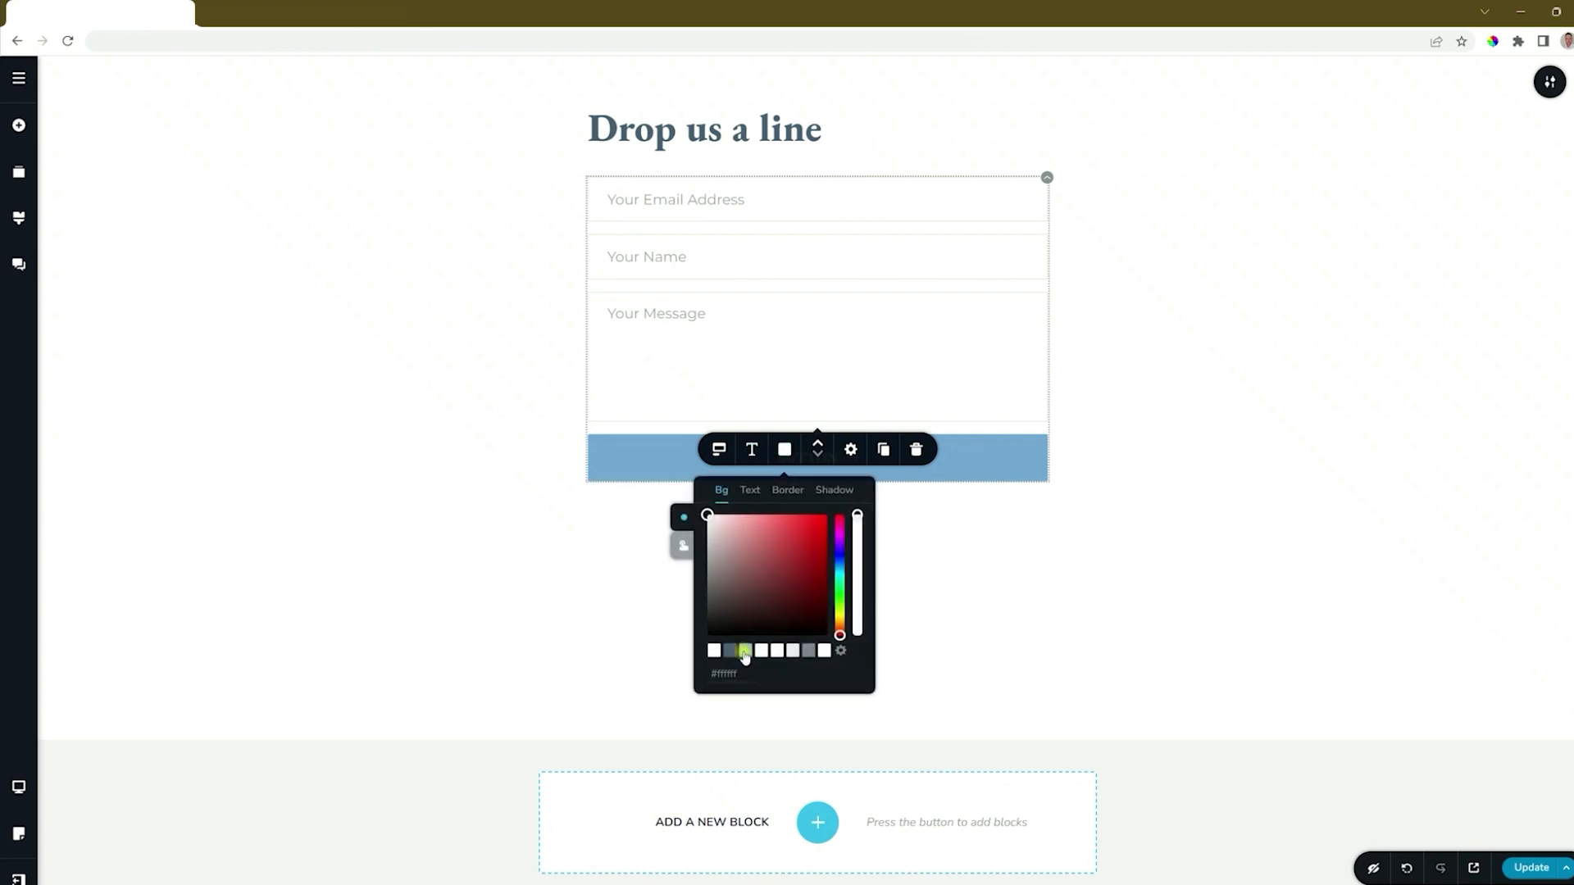
{"action": "left_click", "coordinate": [746, 652]}
{"action": "left_click", "coordinate": [750, 490]}
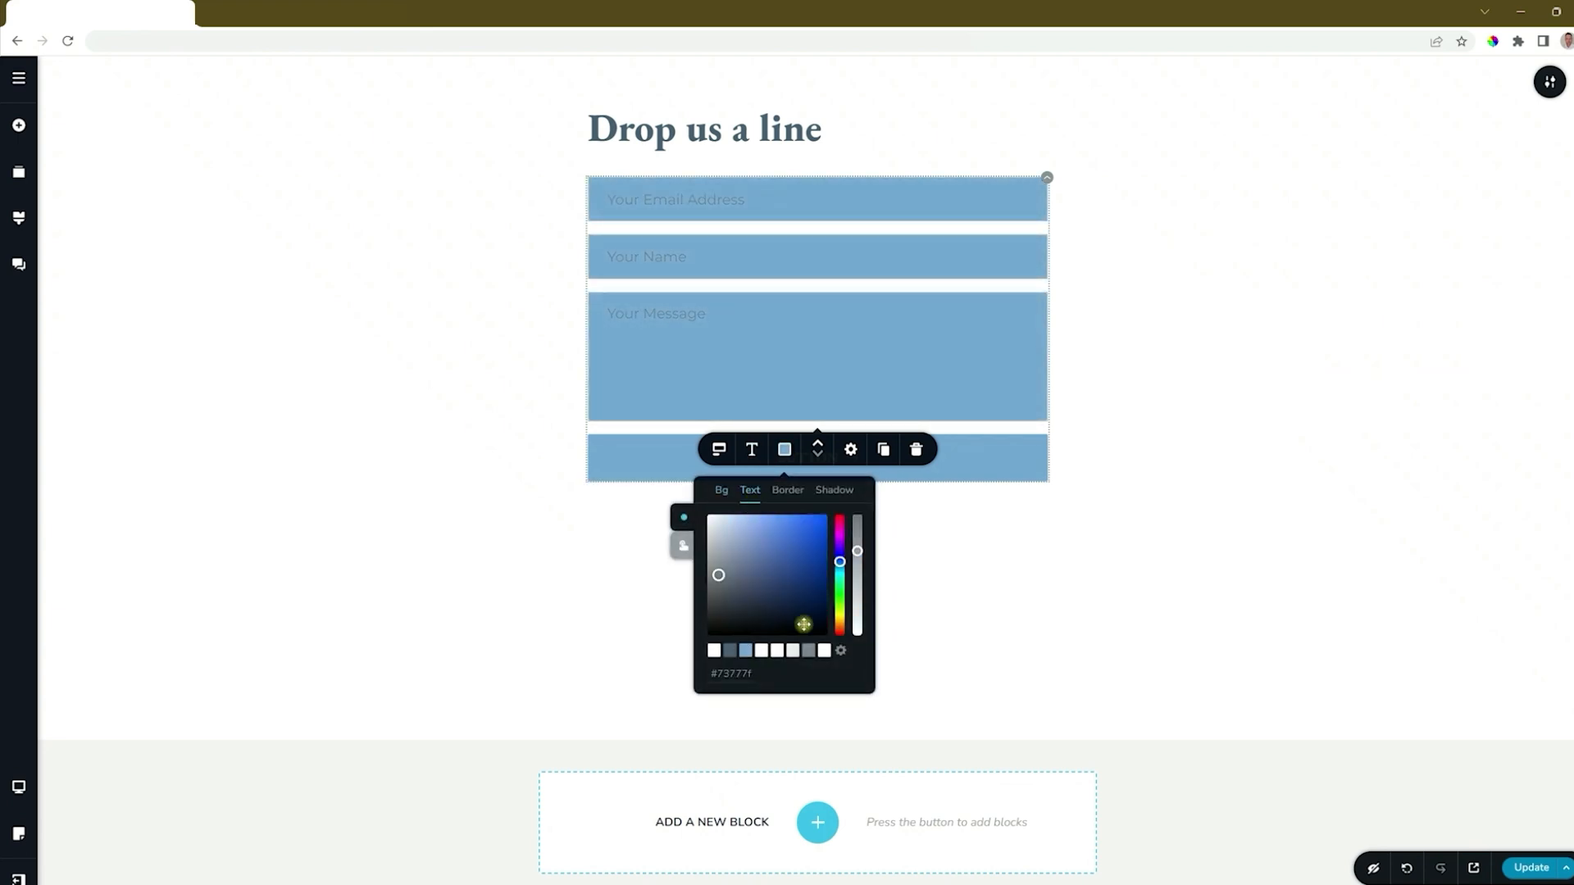
{"action": "left_click", "coordinate": [824, 651]}
{"action": "left_click", "coordinate": [787, 491]}
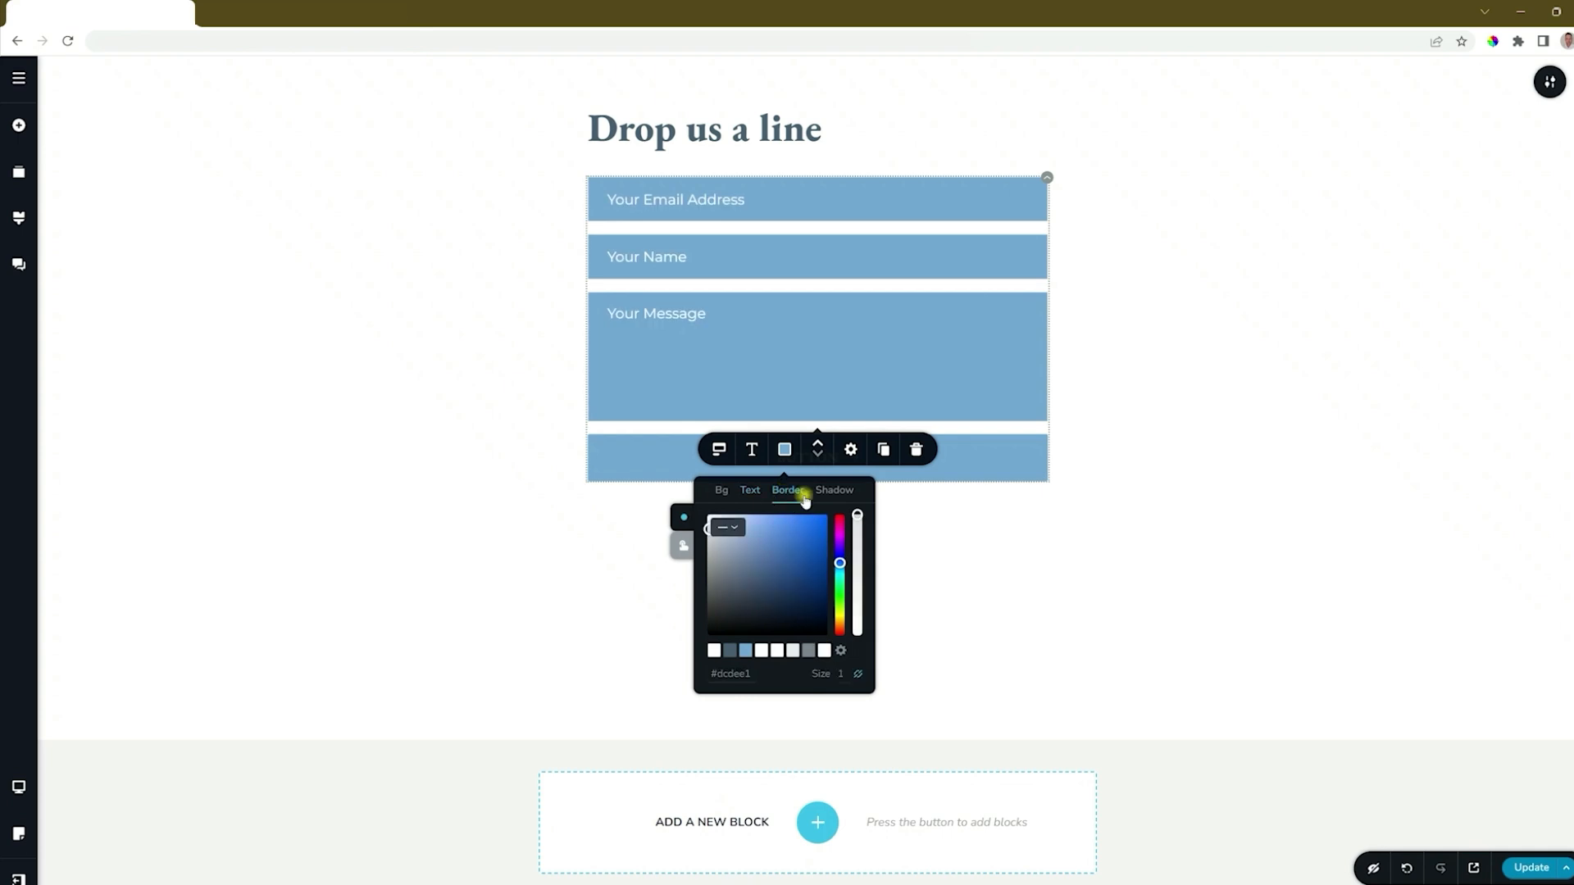
{"action": "left_click", "coordinate": [727, 528]}
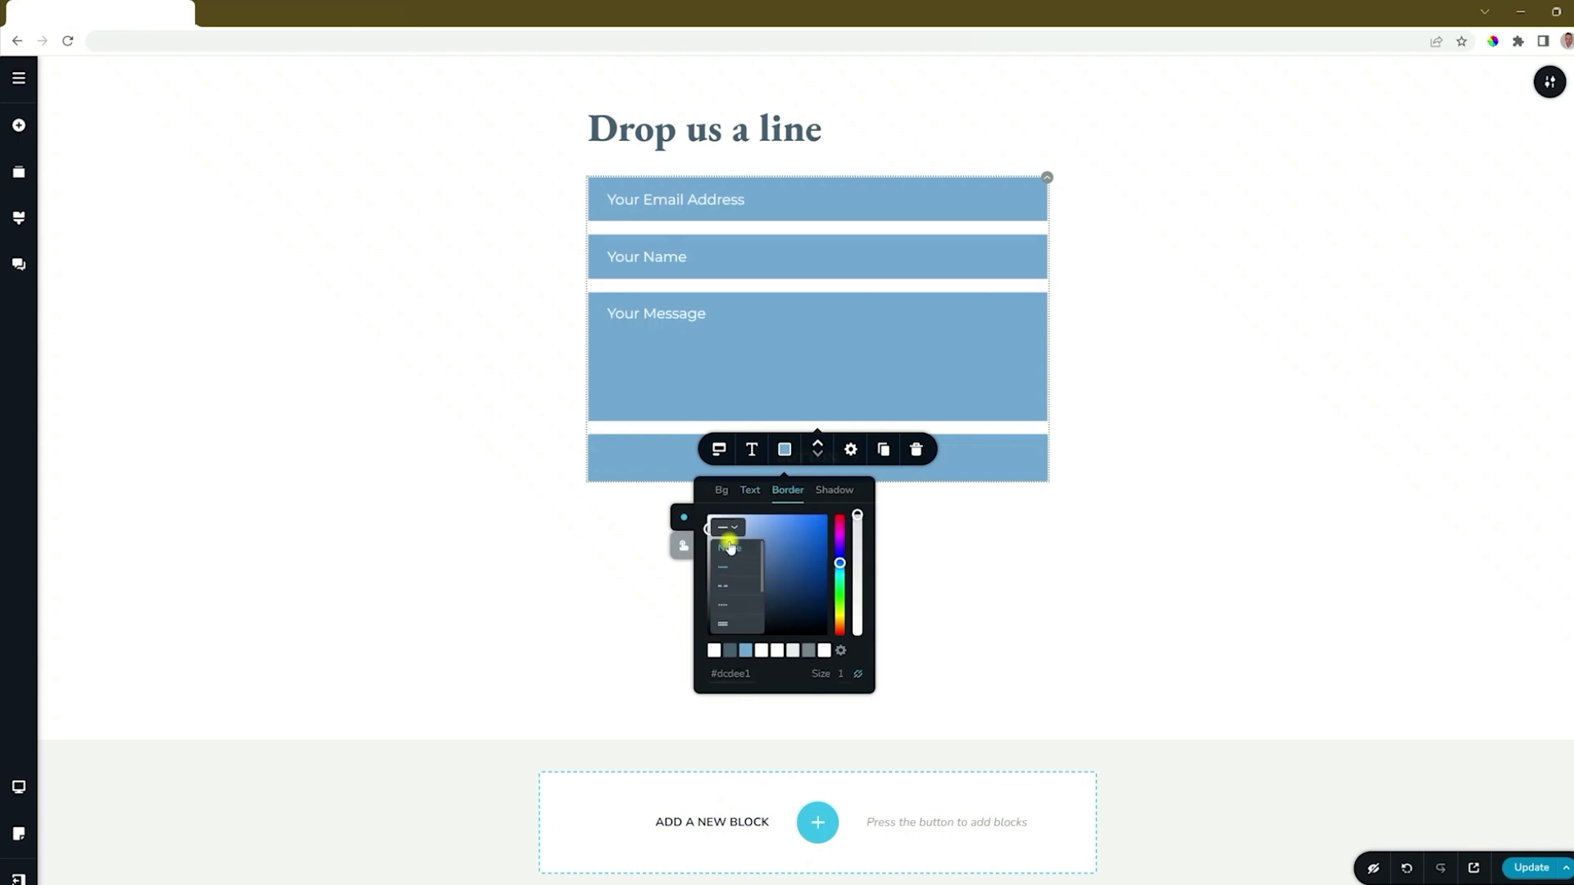
{"action": "left_click", "coordinate": [729, 542]}
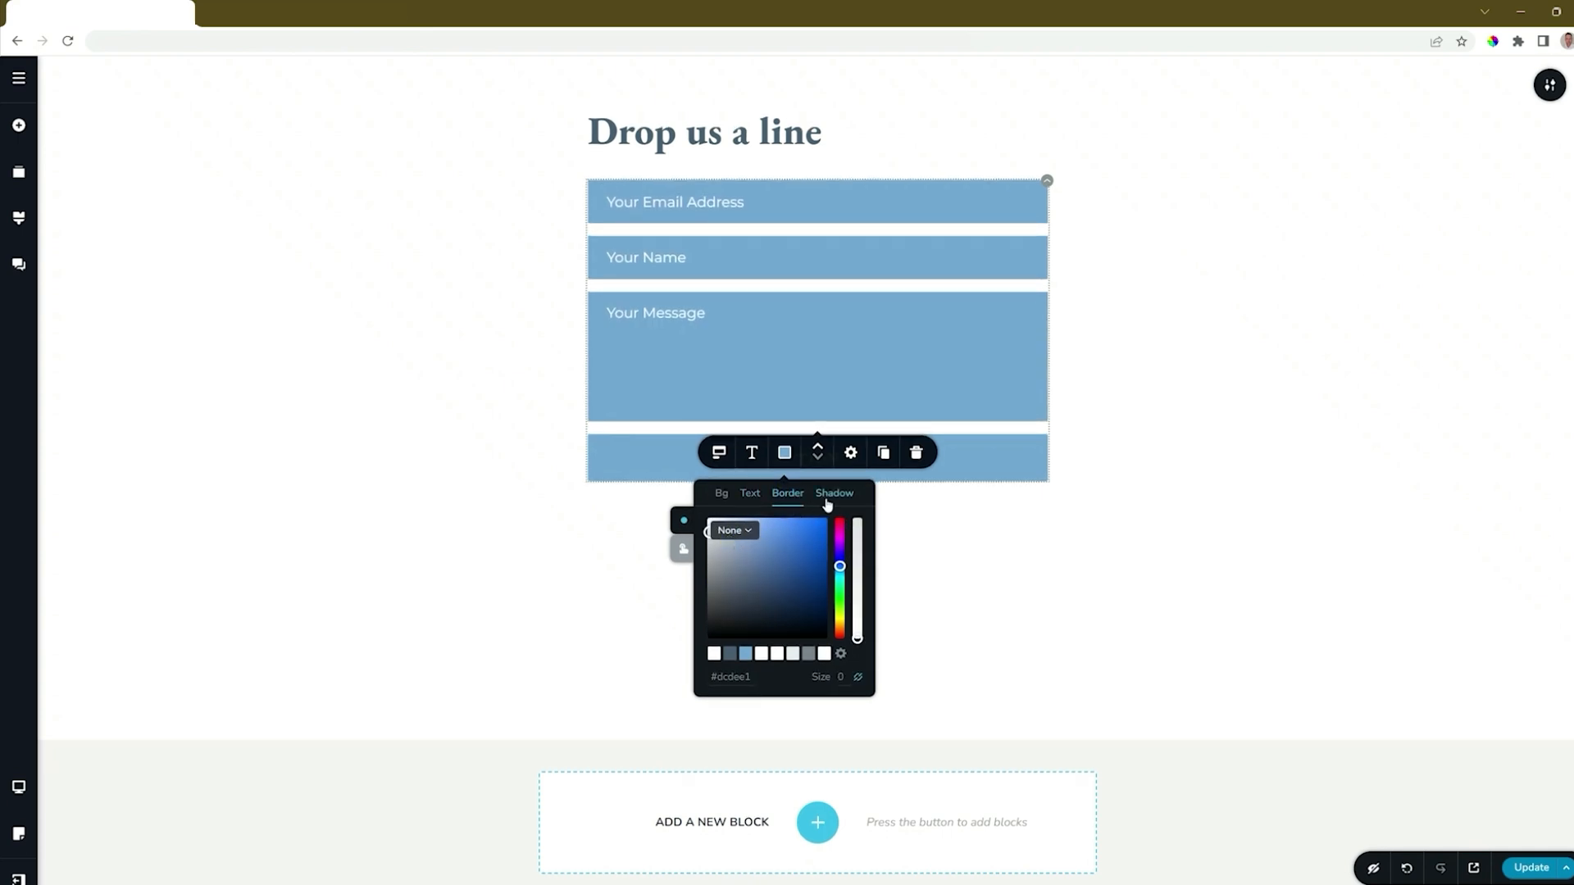
{"action": "left_click", "coordinate": [685, 549]}
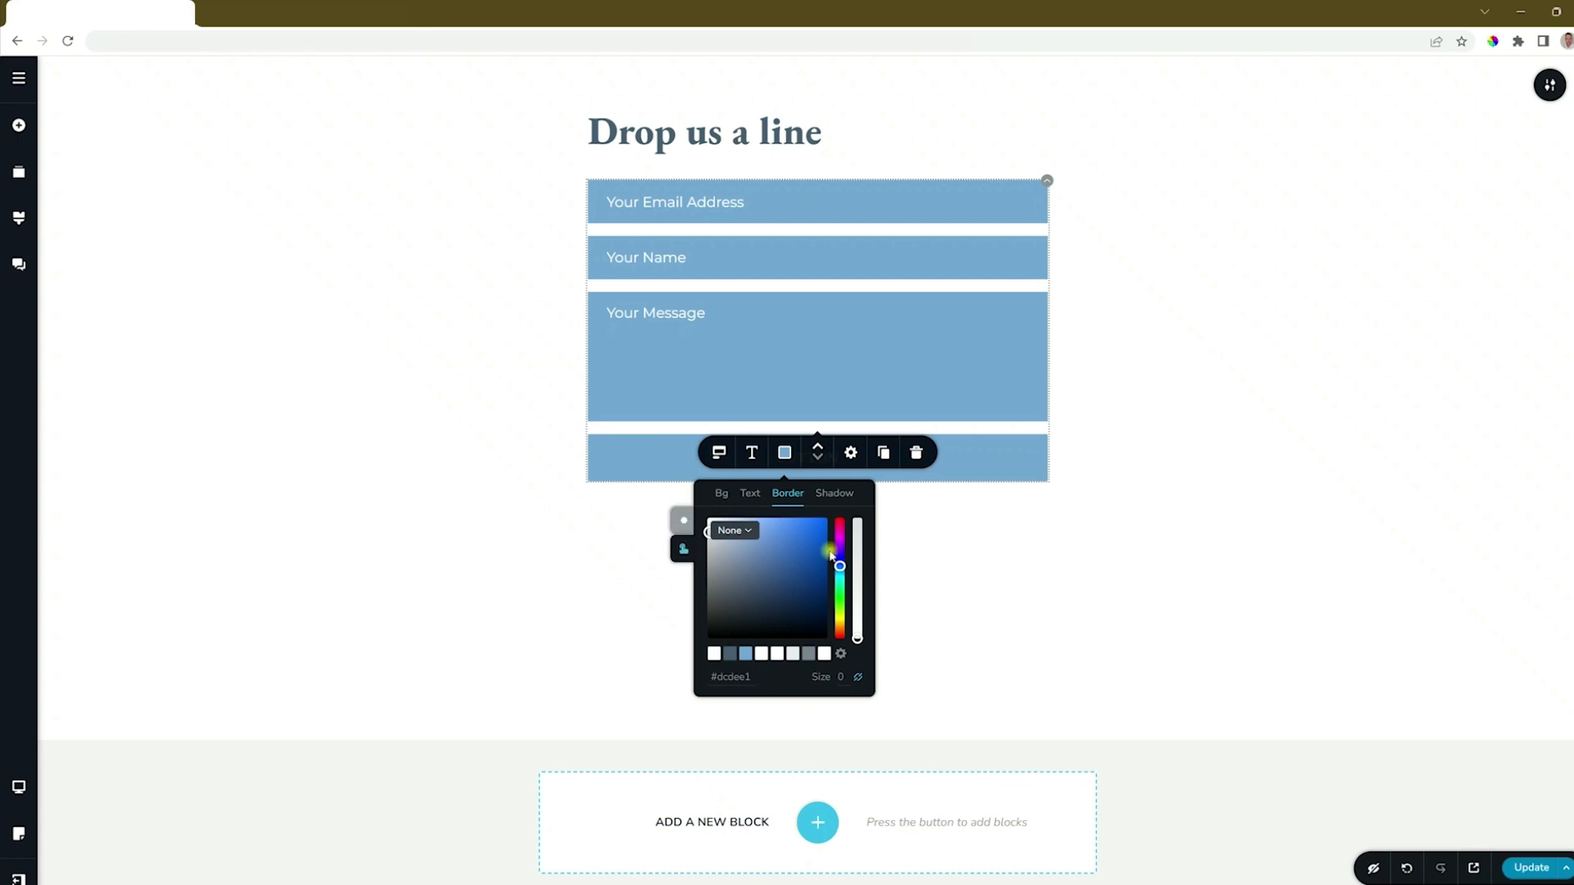
{"action": "left_click", "coordinate": [683, 530]}
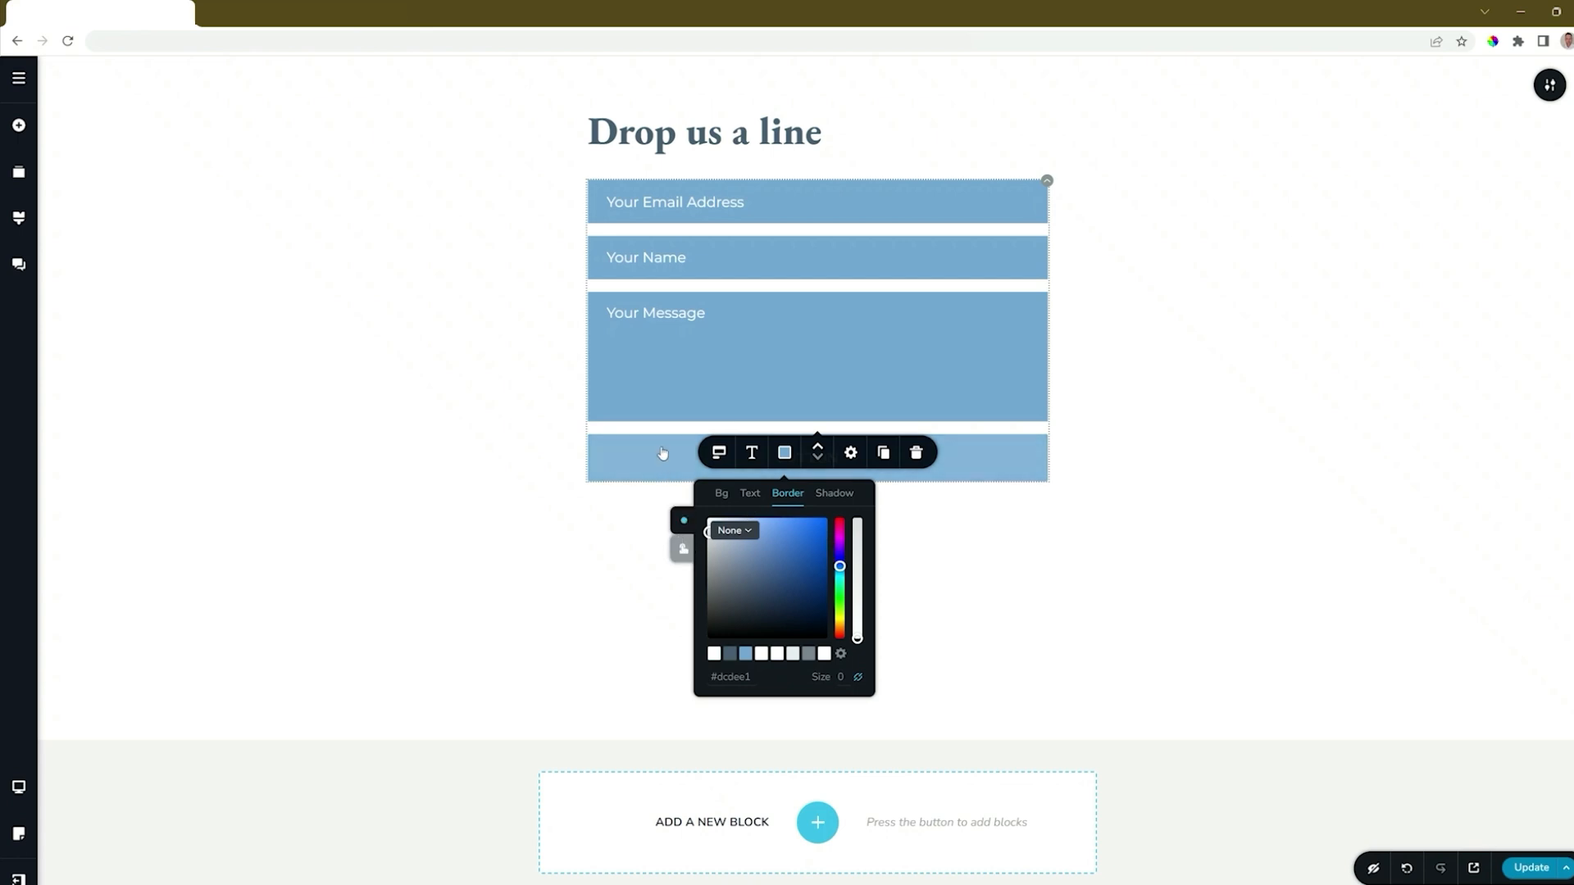
{"action": "left_click", "coordinate": [988, 470]}
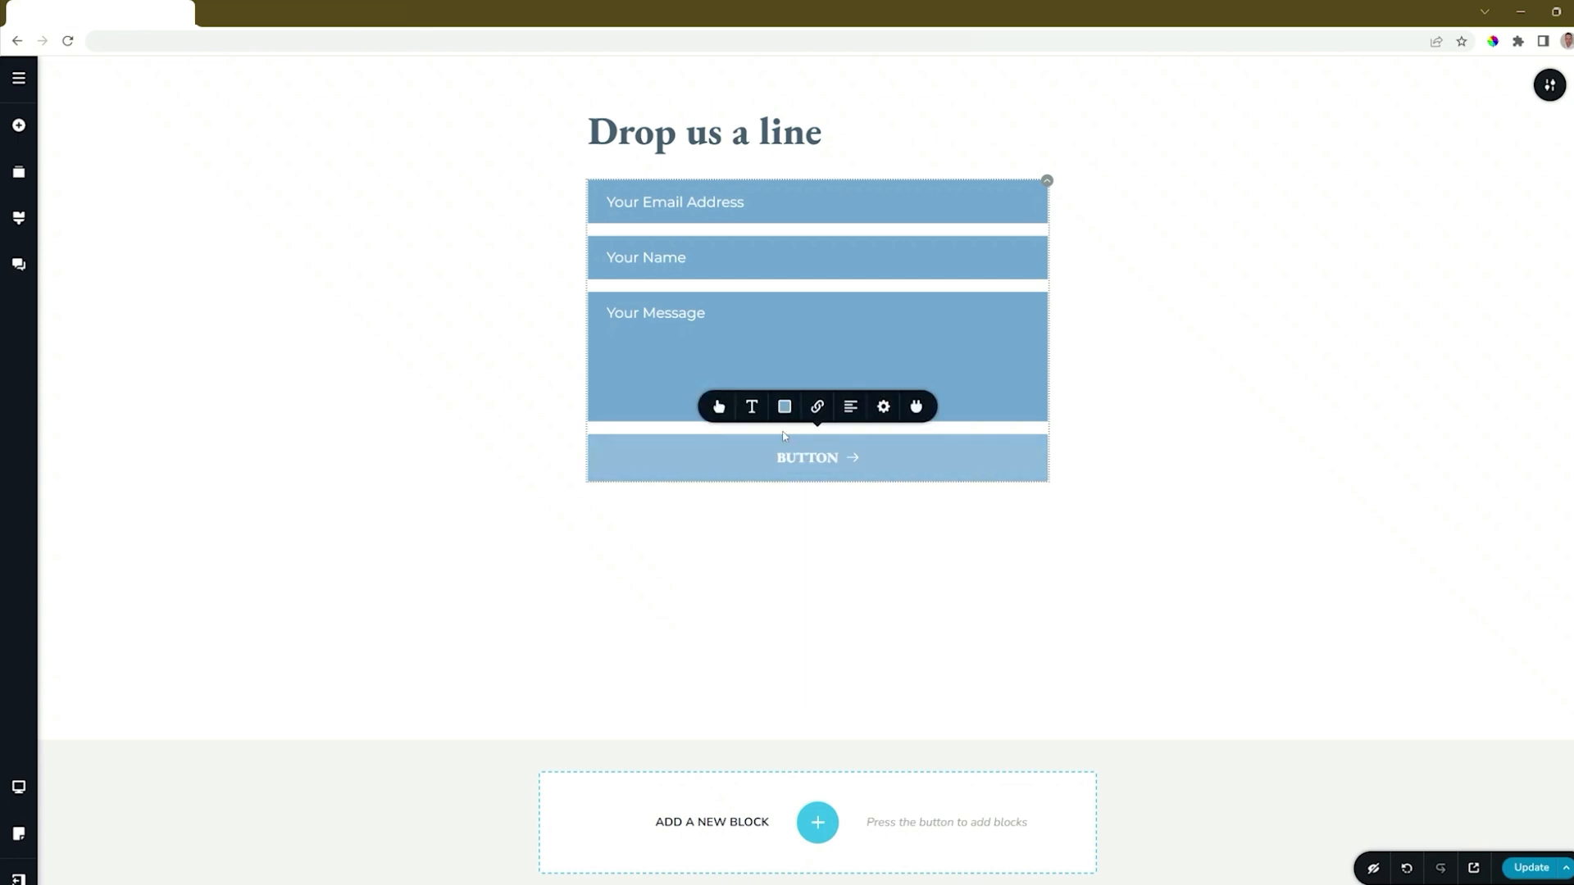
Step: Compare the button sizes and custom height, then settle on the small size
{"action": "left_click", "coordinate": [718, 406]}
{"action": "left_click", "coordinate": [702, 277]}
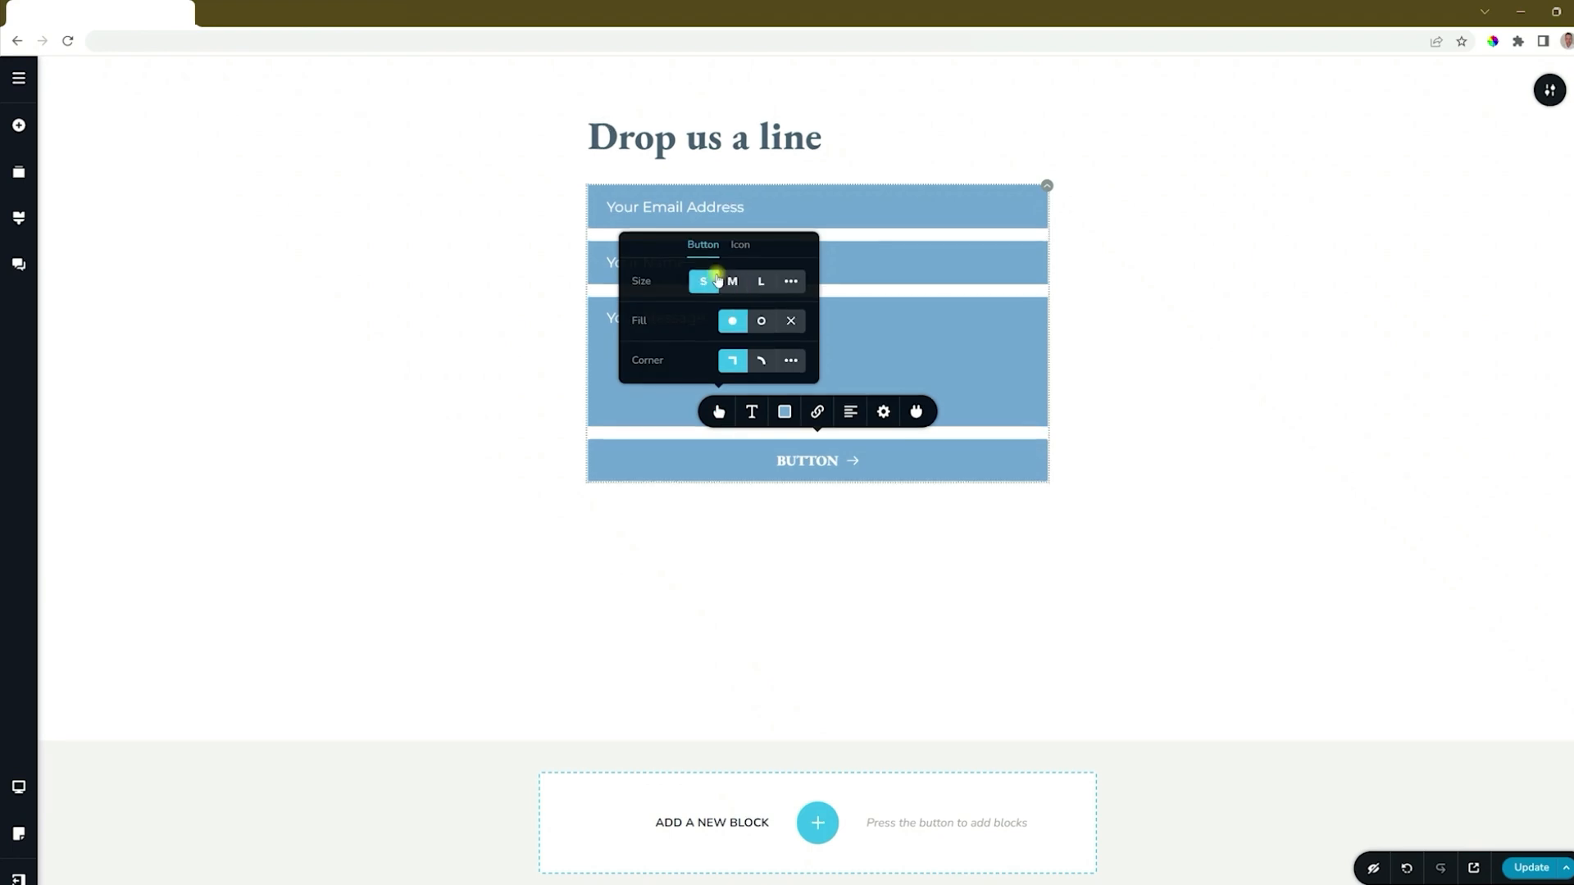
{"action": "left_click", "coordinate": [732, 276]}
{"action": "left_click", "coordinate": [761, 276]}
{"action": "left_click", "coordinate": [792, 274]}
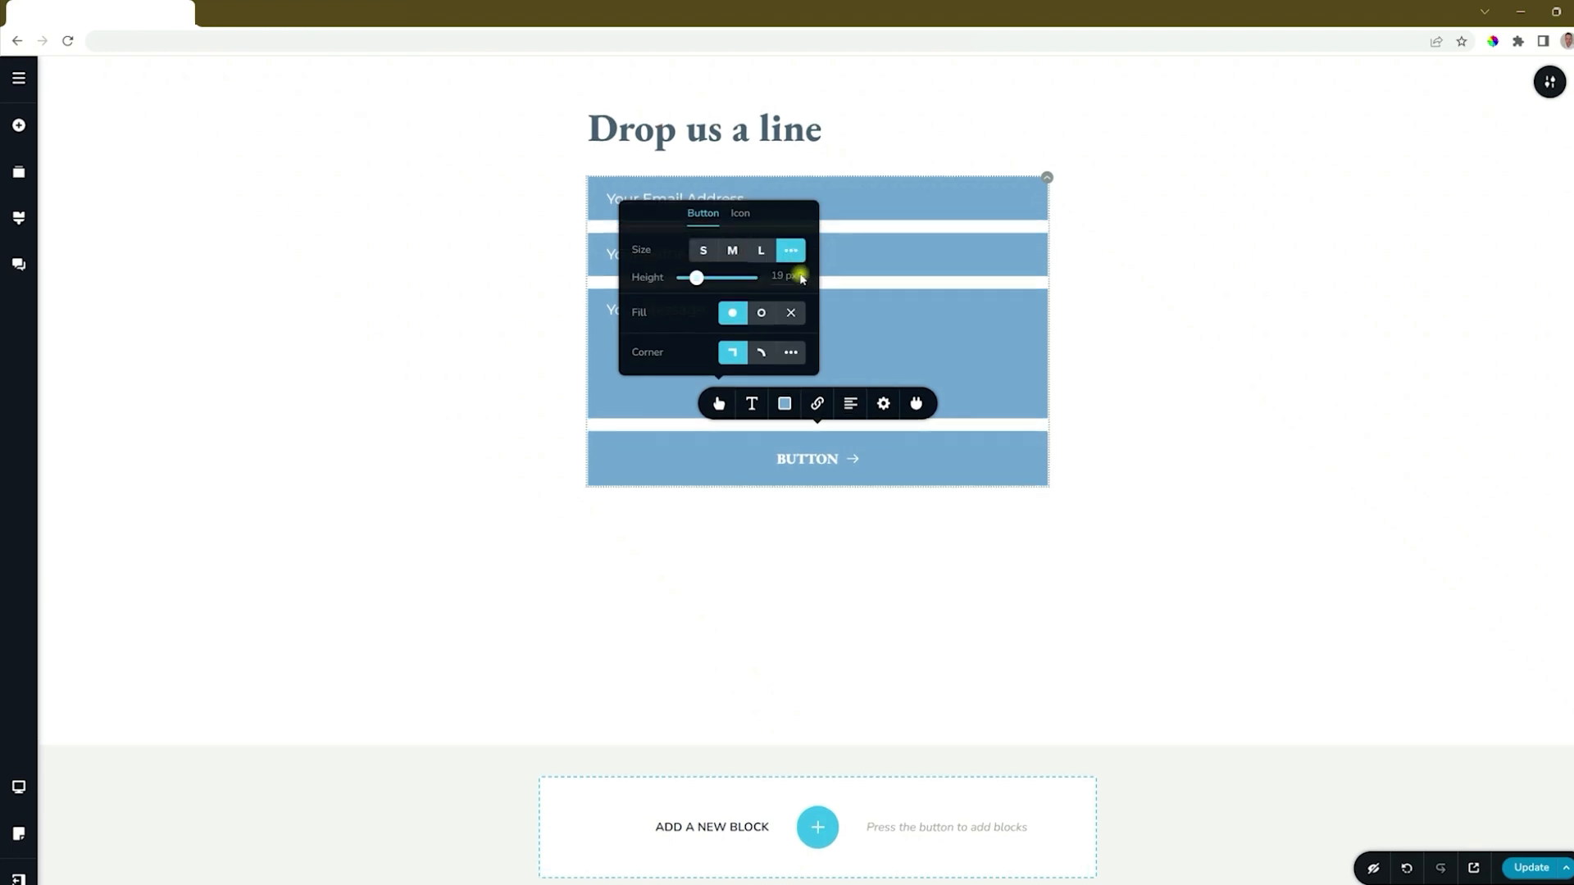
{"action": "left_click_drag", "start_coordinate": [696, 278], "coordinate": [704, 278]}
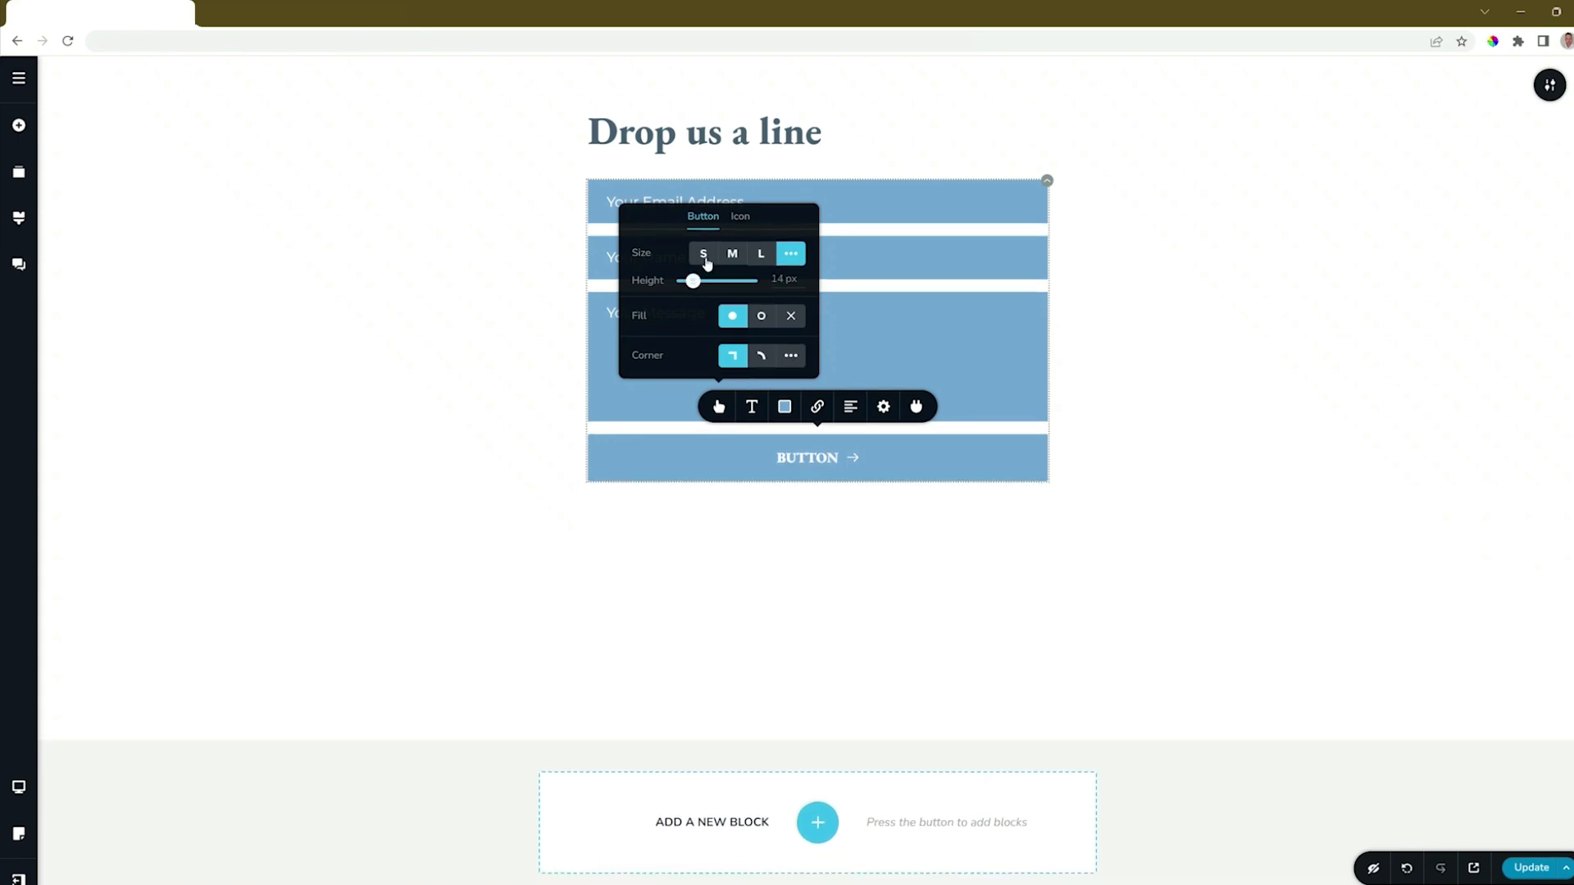
{"action": "left_click", "coordinate": [704, 253]}
Step: Keep the button's solid fill and square corners after trying the other options
{"action": "left_click", "coordinate": [761, 321]}
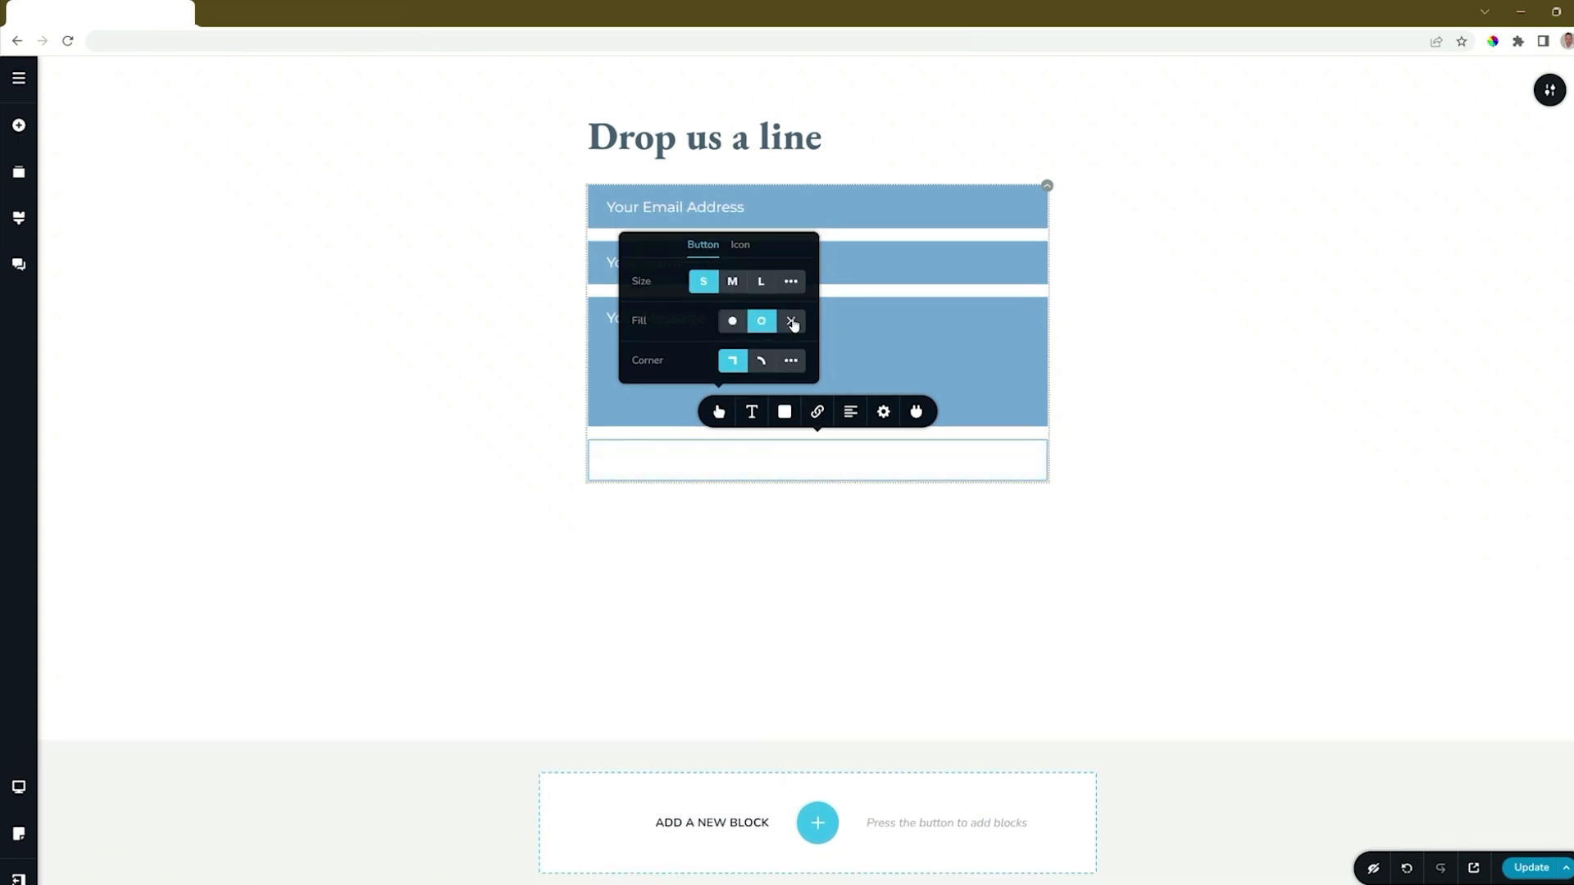
{"action": "left_click", "coordinate": [791, 321]}
{"action": "left_click", "coordinate": [736, 320]}
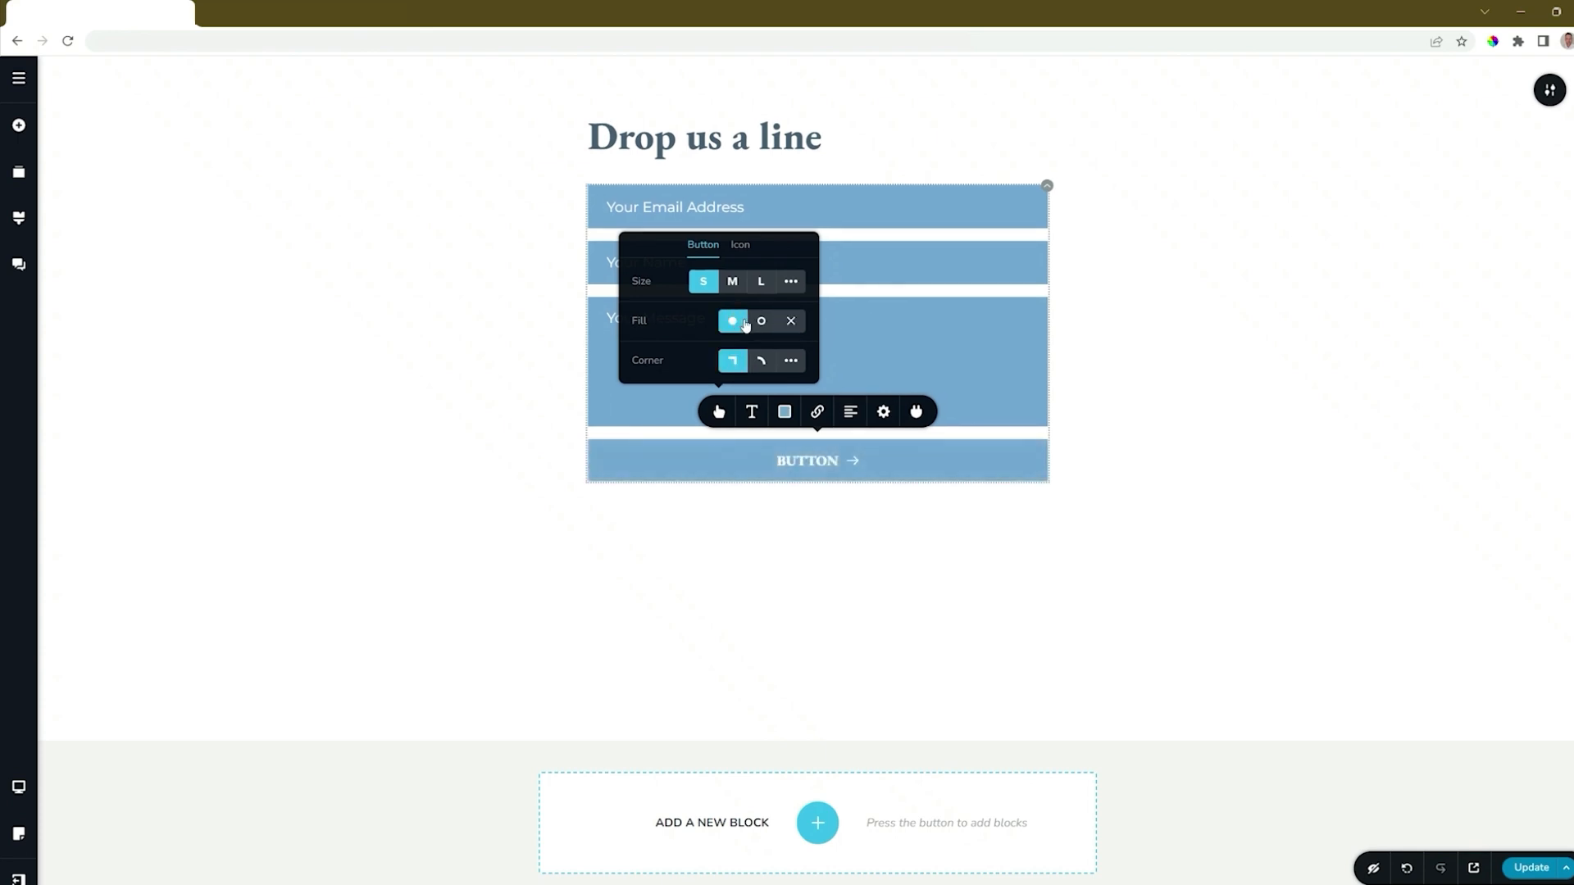
{"action": "left_click", "coordinate": [761, 363]}
{"action": "left_click", "coordinate": [738, 363]}
Step: Remove the arrow icon from the submit button
{"action": "left_click", "coordinate": [740, 244]}
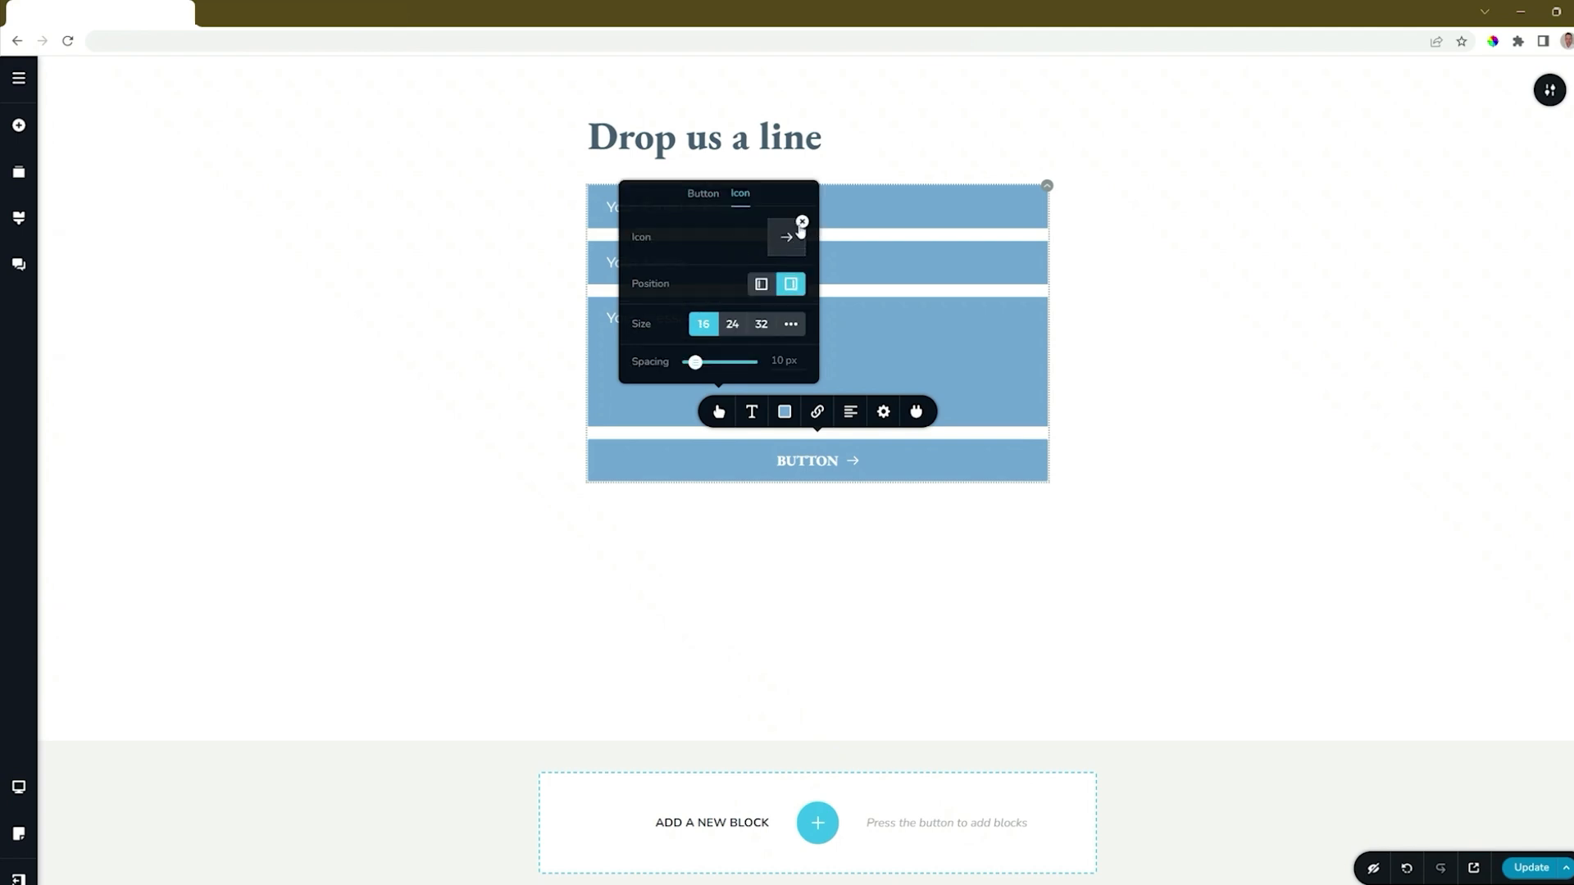
{"action": "left_click", "coordinate": [761, 284]}
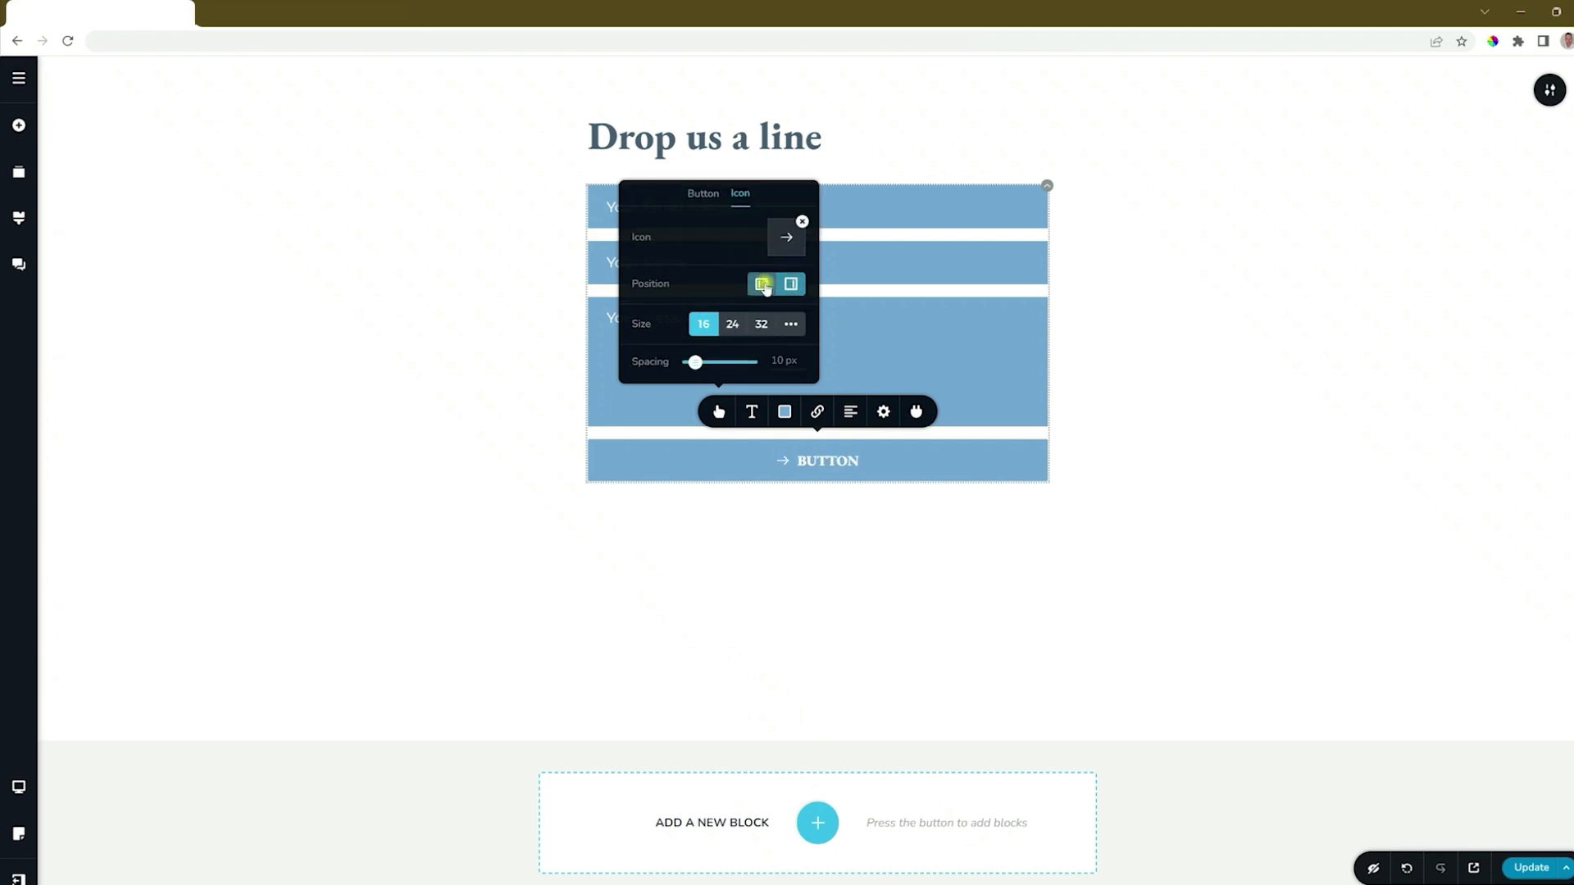
{"action": "left_click", "coordinate": [790, 284]}
{"action": "left_click", "coordinate": [801, 224]}
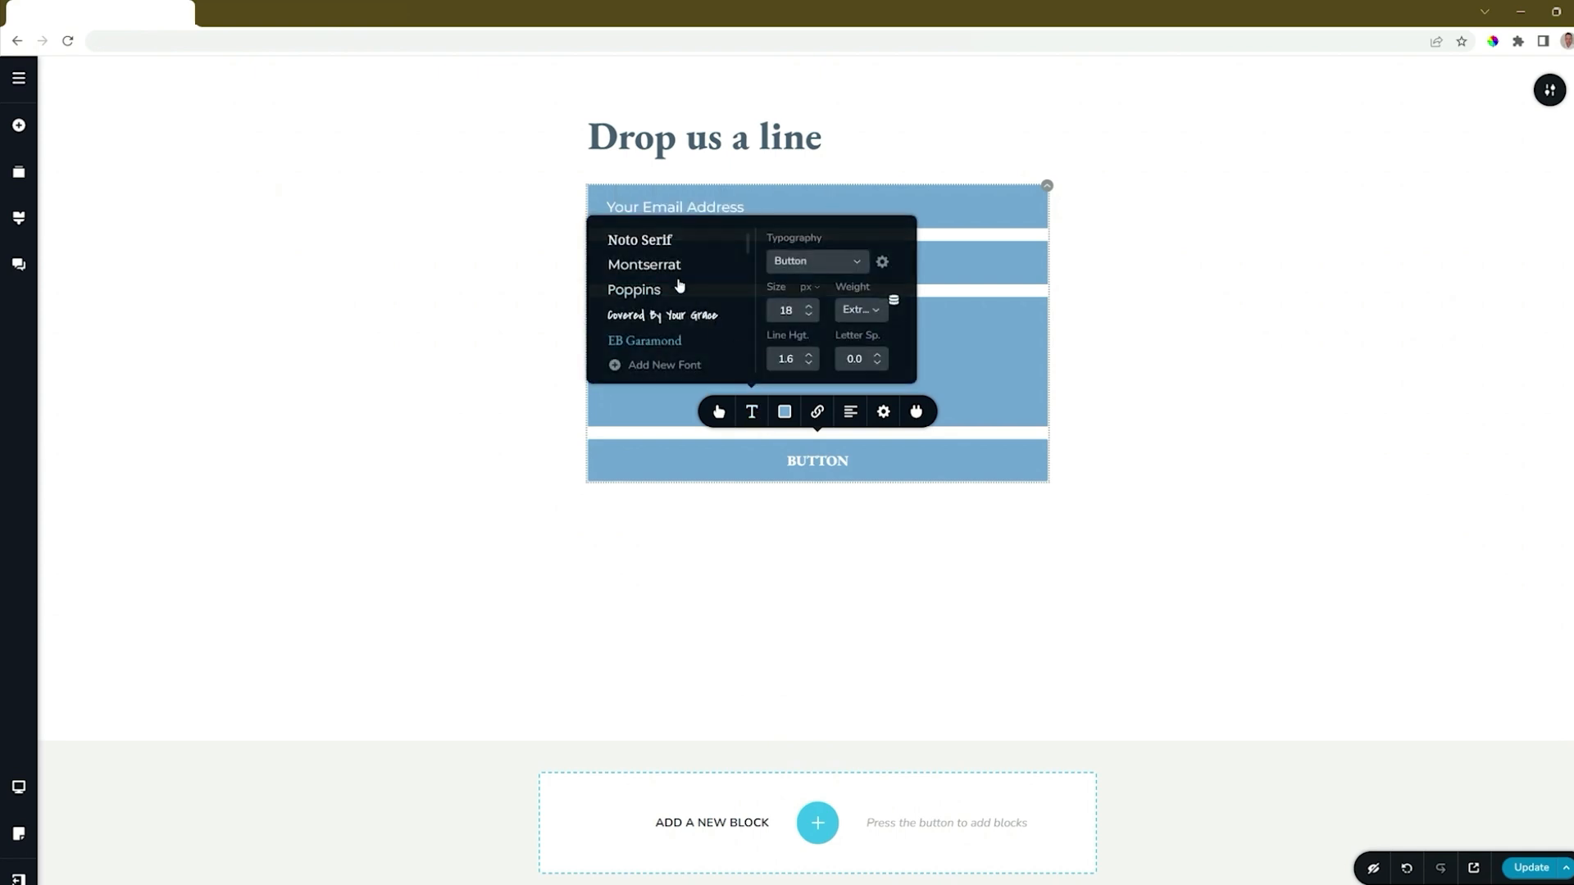
Step: Set the button label to Montserrat with a dark slate #4A5F71 background
{"action": "left_click", "coordinate": [675, 265]}
{"action": "left_click", "coordinate": [785, 411]}
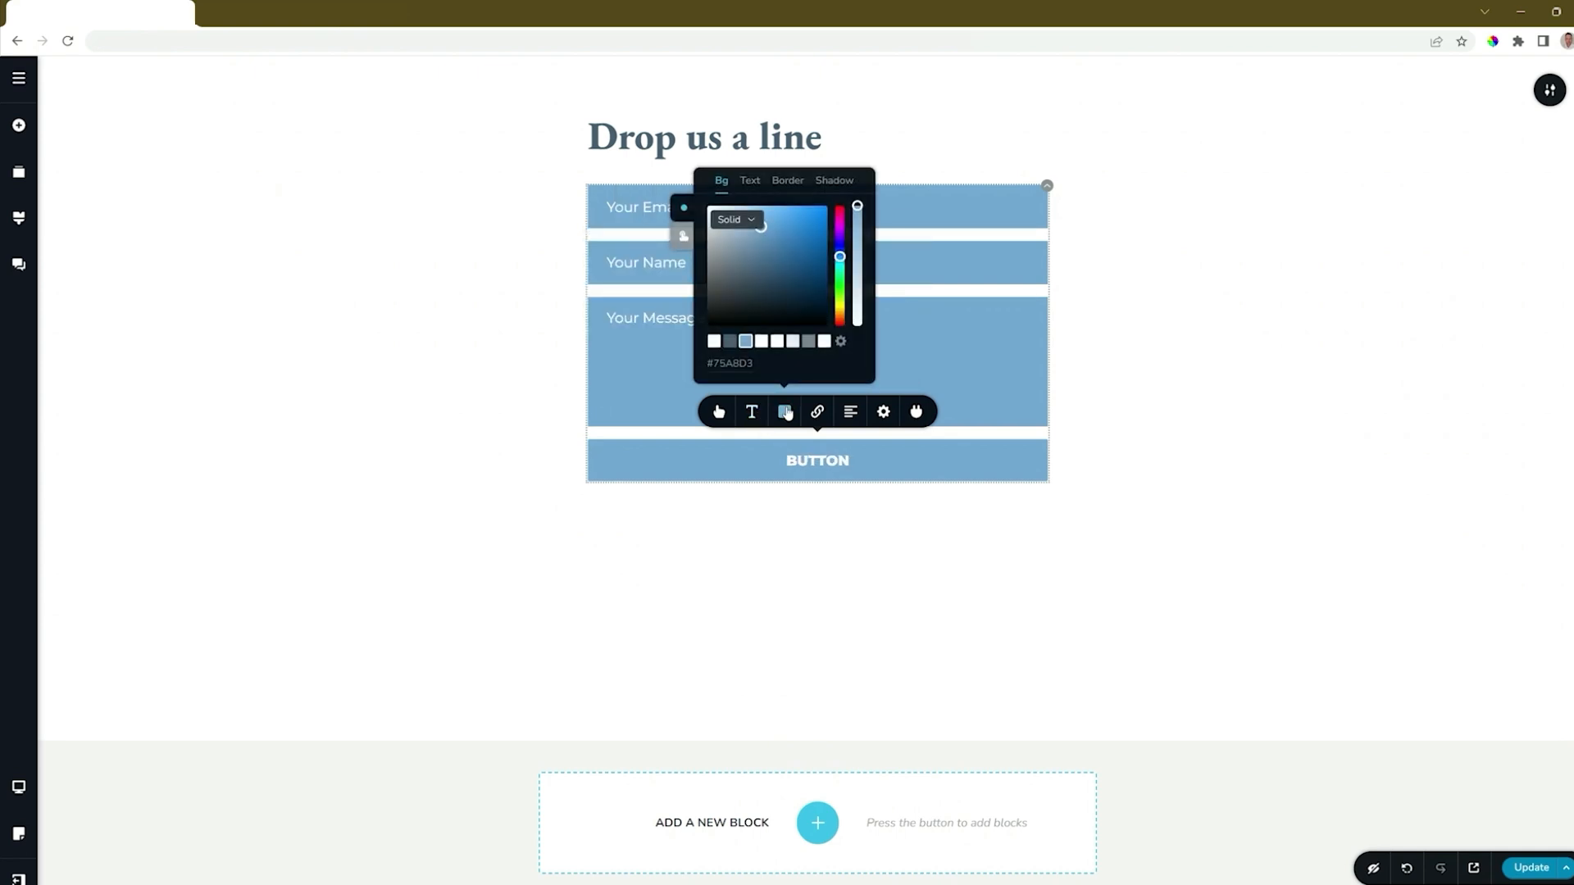
{"action": "left_click", "coordinate": [729, 342]}
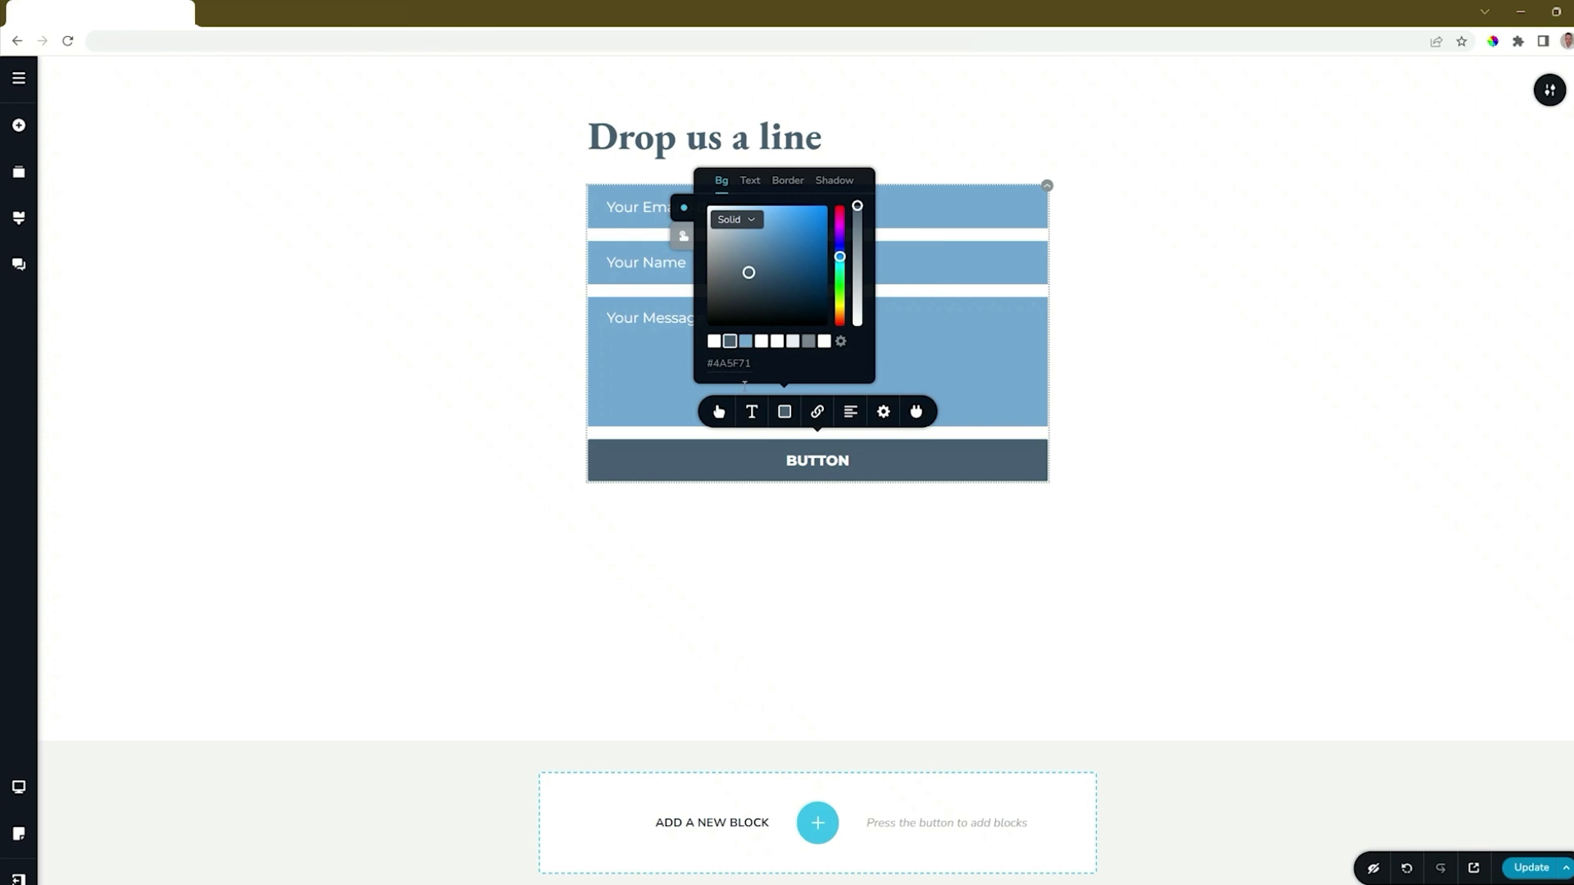
Step: Narrow the button to about 39% width and align it right
{"action": "left_click", "coordinate": [884, 412]}
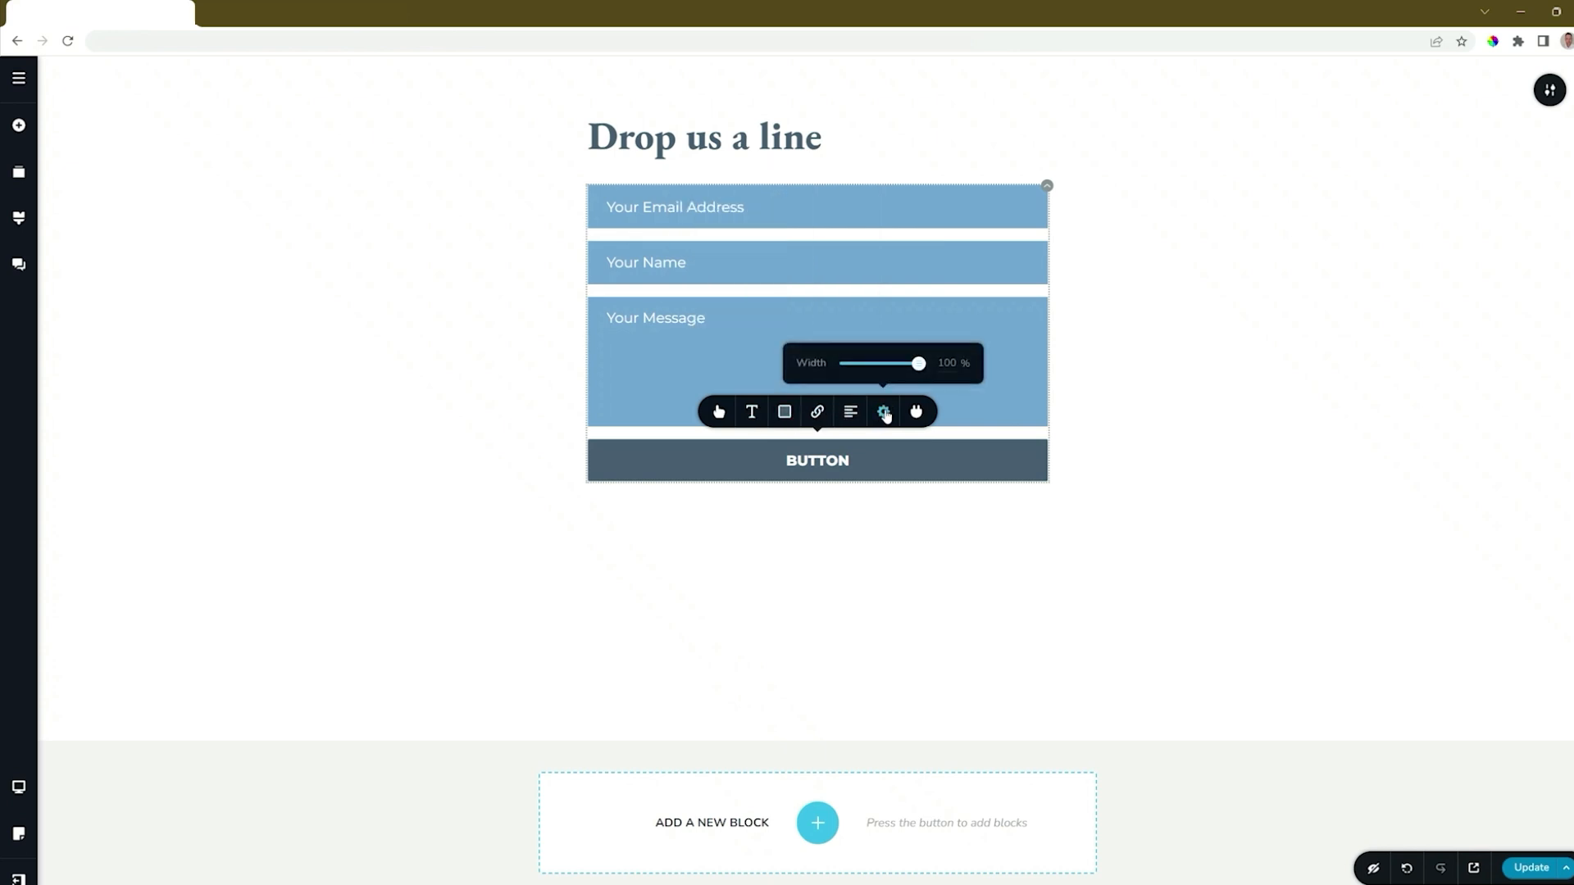
{"action": "left_click_drag", "start_coordinate": [917, 363], "coordinate": [873, 363]}
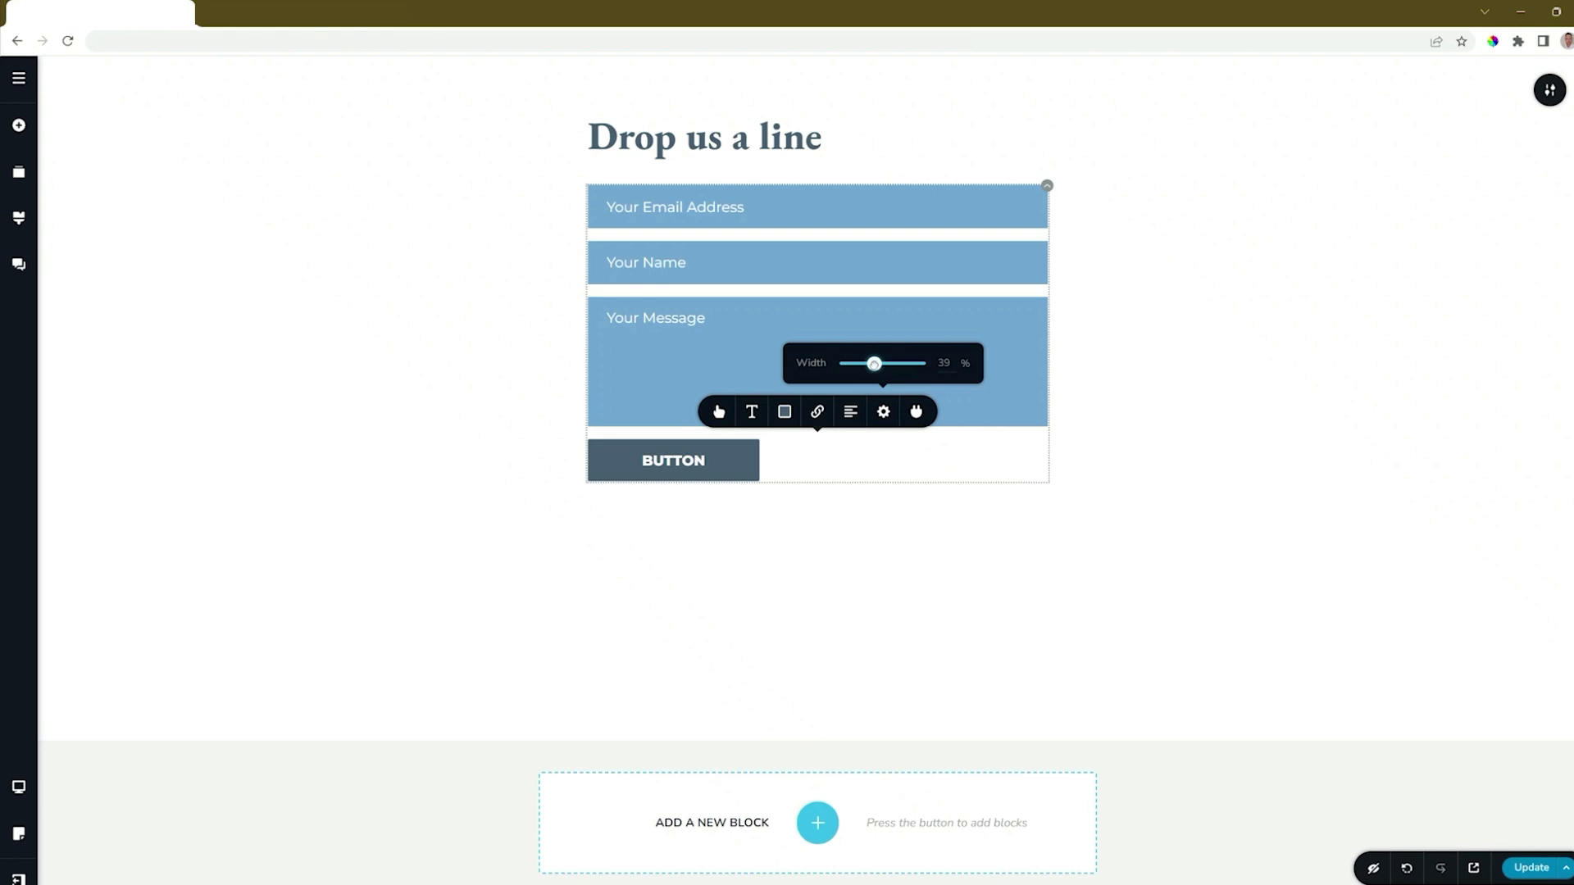
{"action": "left_click", "coordinate": [851, 411]}
{"action": "left_click", "coordinate": [851, 414]}
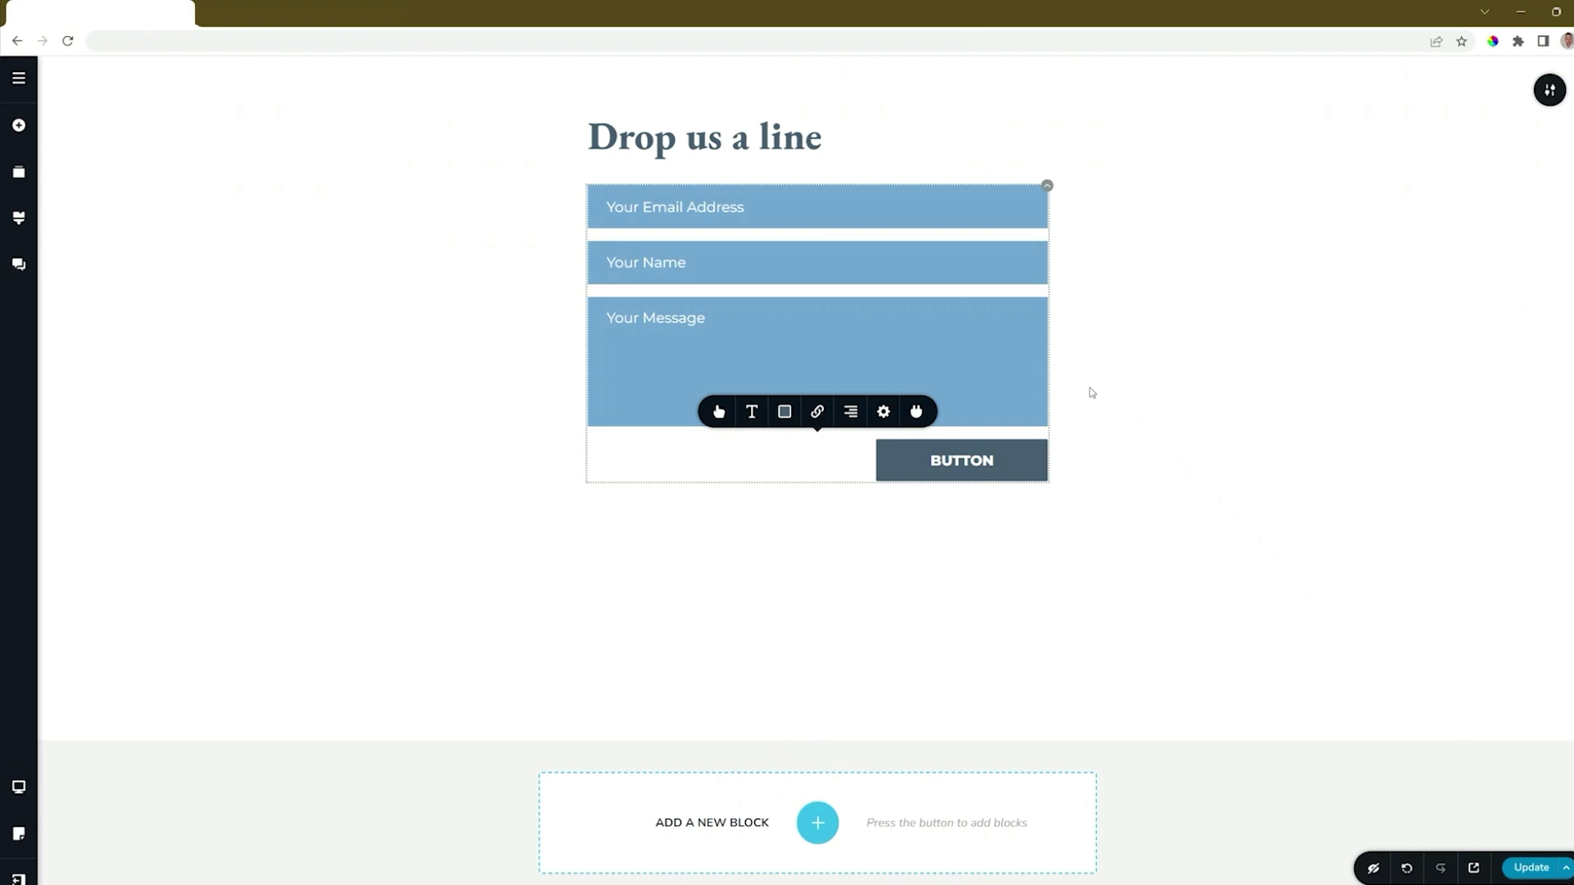
Step: Review the form's success, error and redirect settings, then publish the page with Update
{"action": "left_click", "coordinate": [816, 413]}
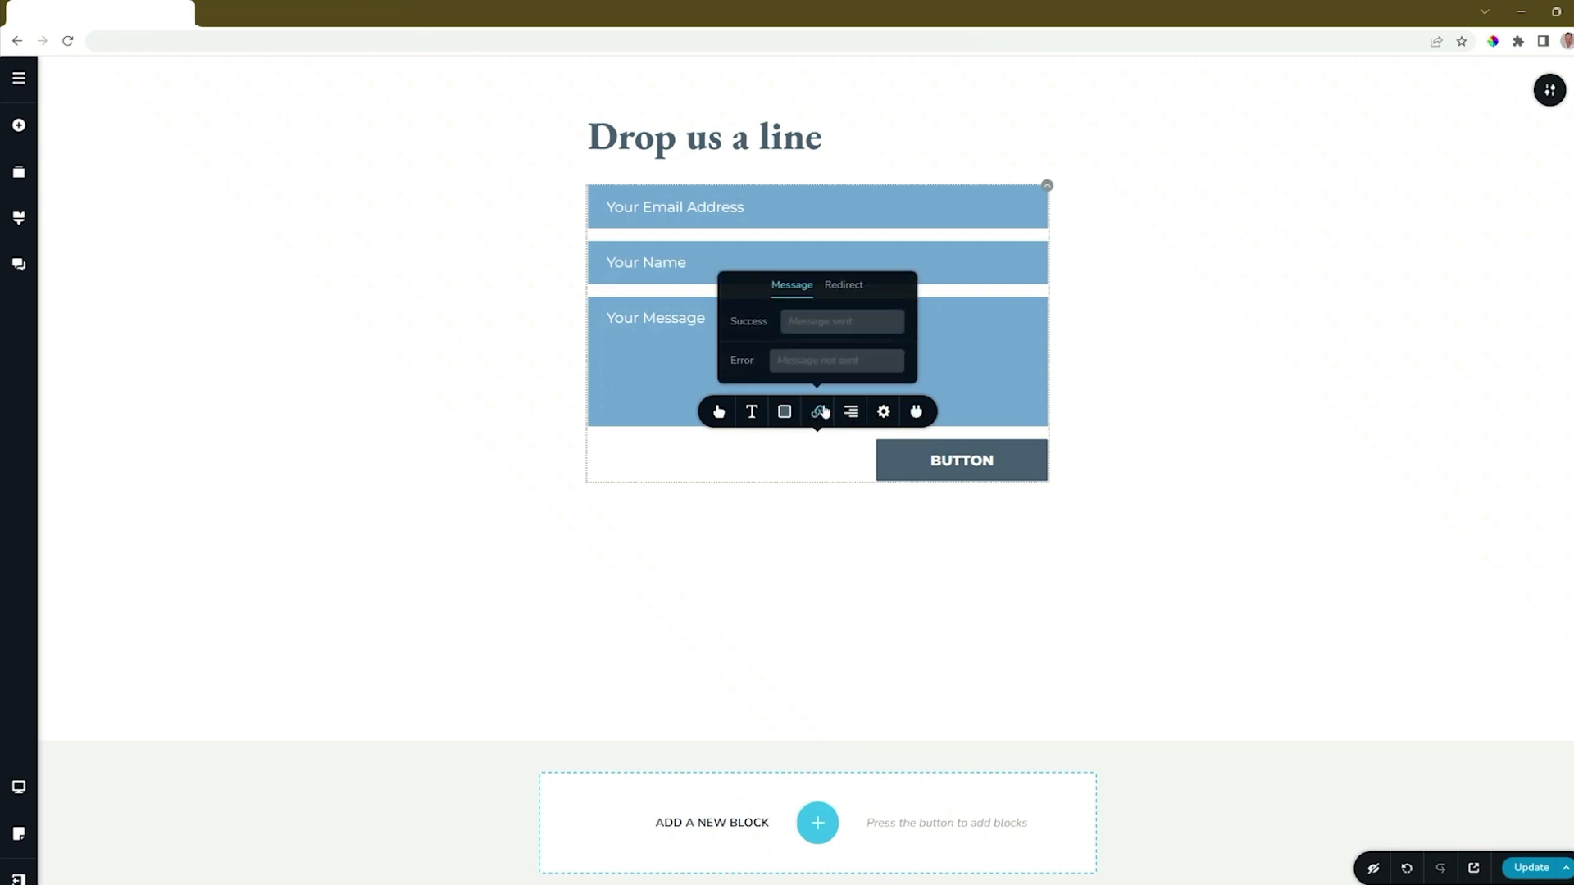
{"action": "left_click", "coordinate": [842, 286]}
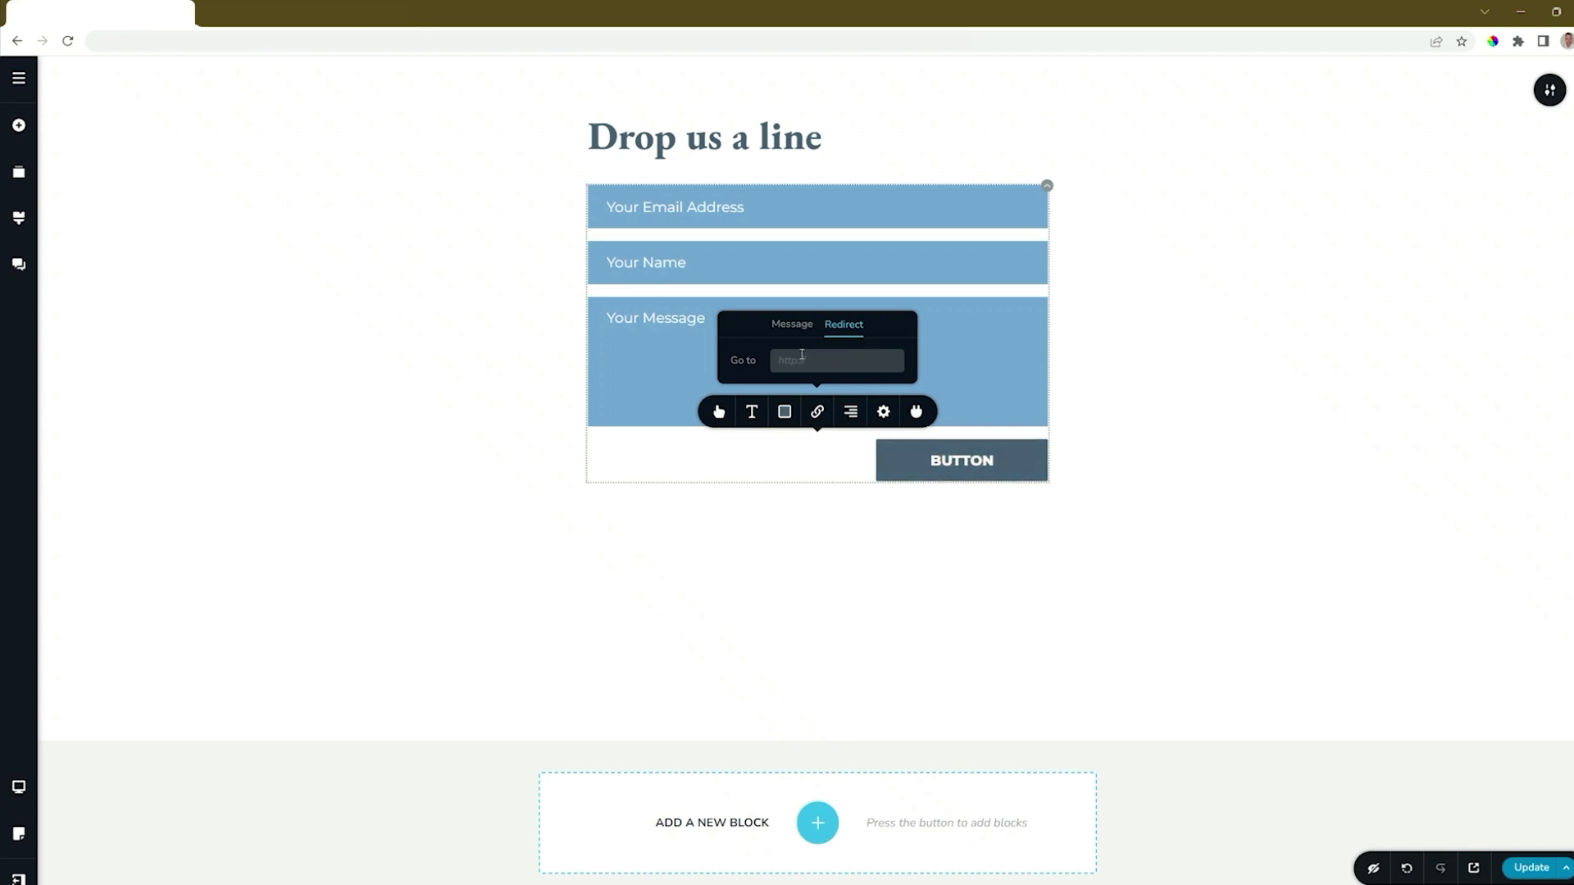
{"action": "left_click", "coordinate": [819, 415]}
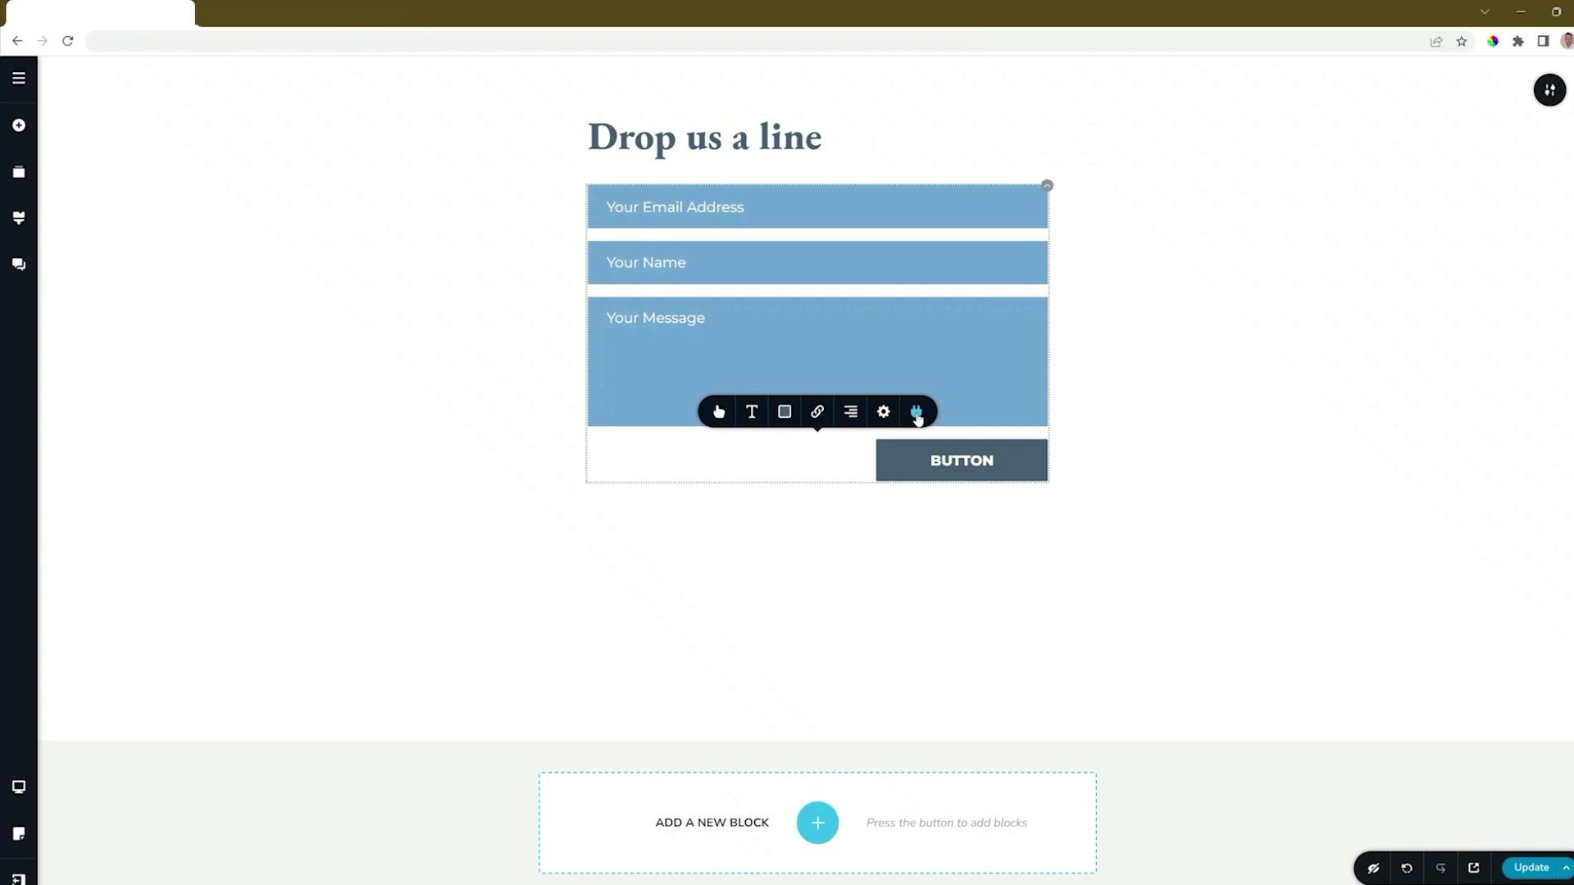
{"action": "left_click", "coordinate": [1532, 869]}
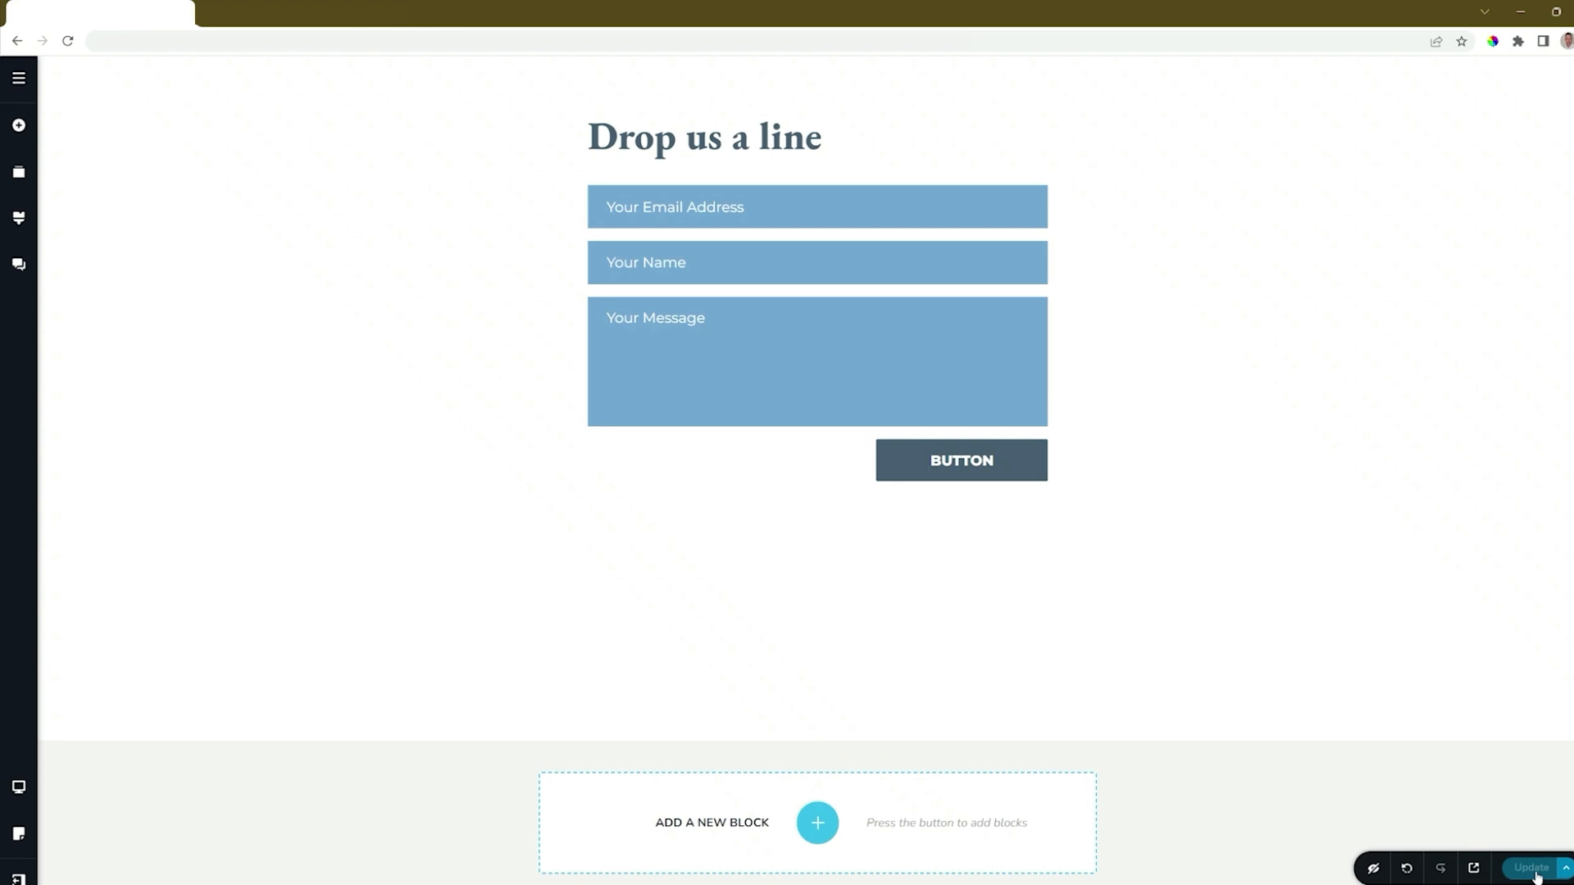
Step: From the dashboard, view Website/Project #2's Leads, find the list empty, and close it
{"action": "mouse_move", "coordinate": [20, 877]}
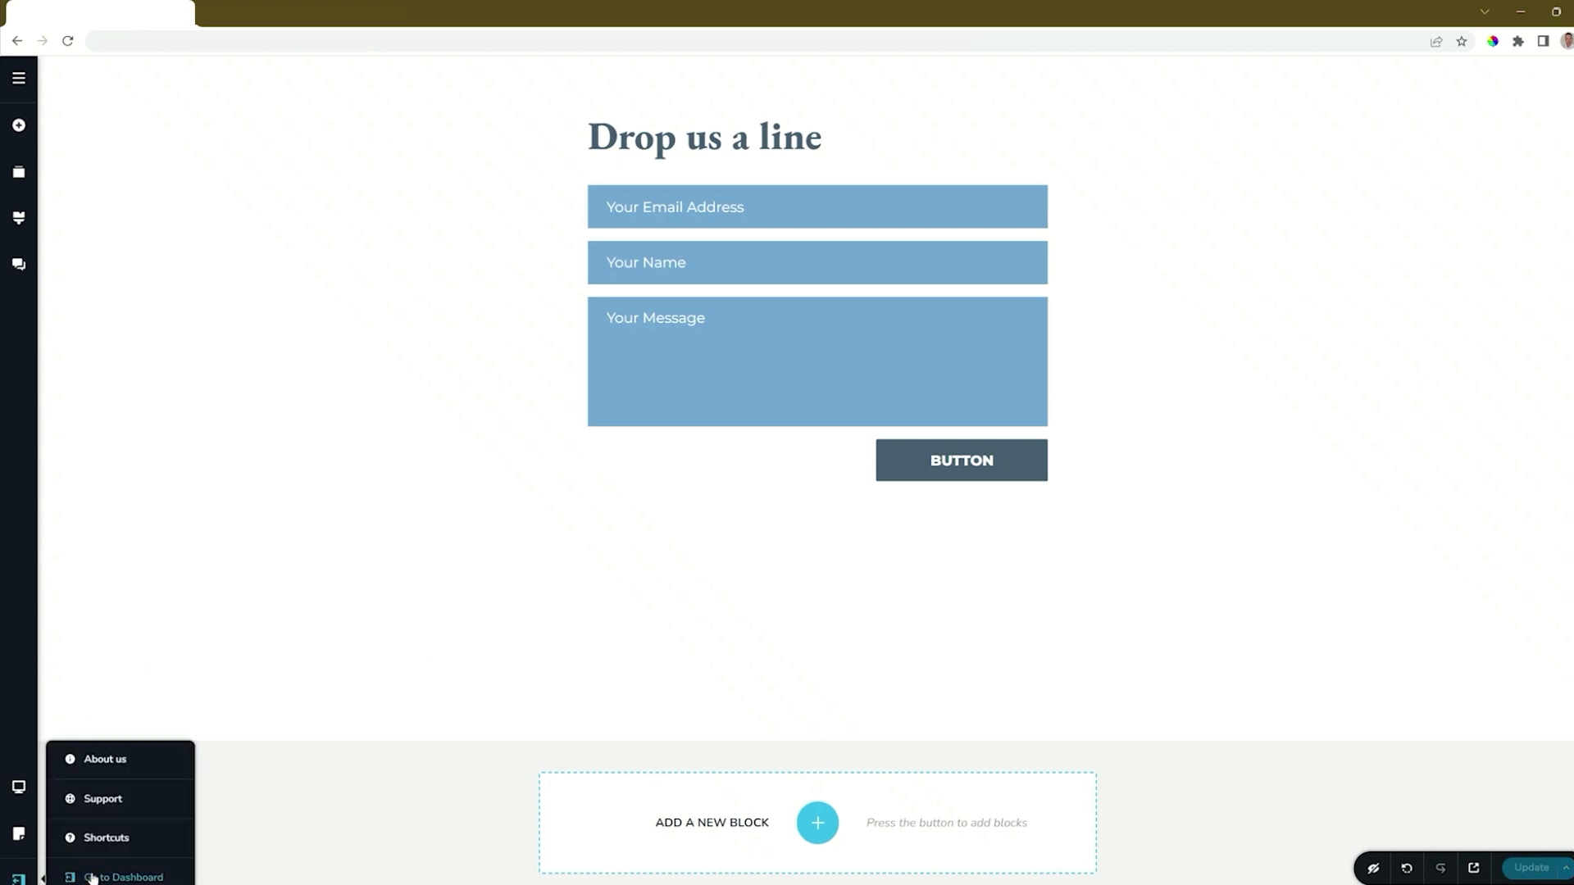
{"action": "left_click", "coordinate": [92, 874]}
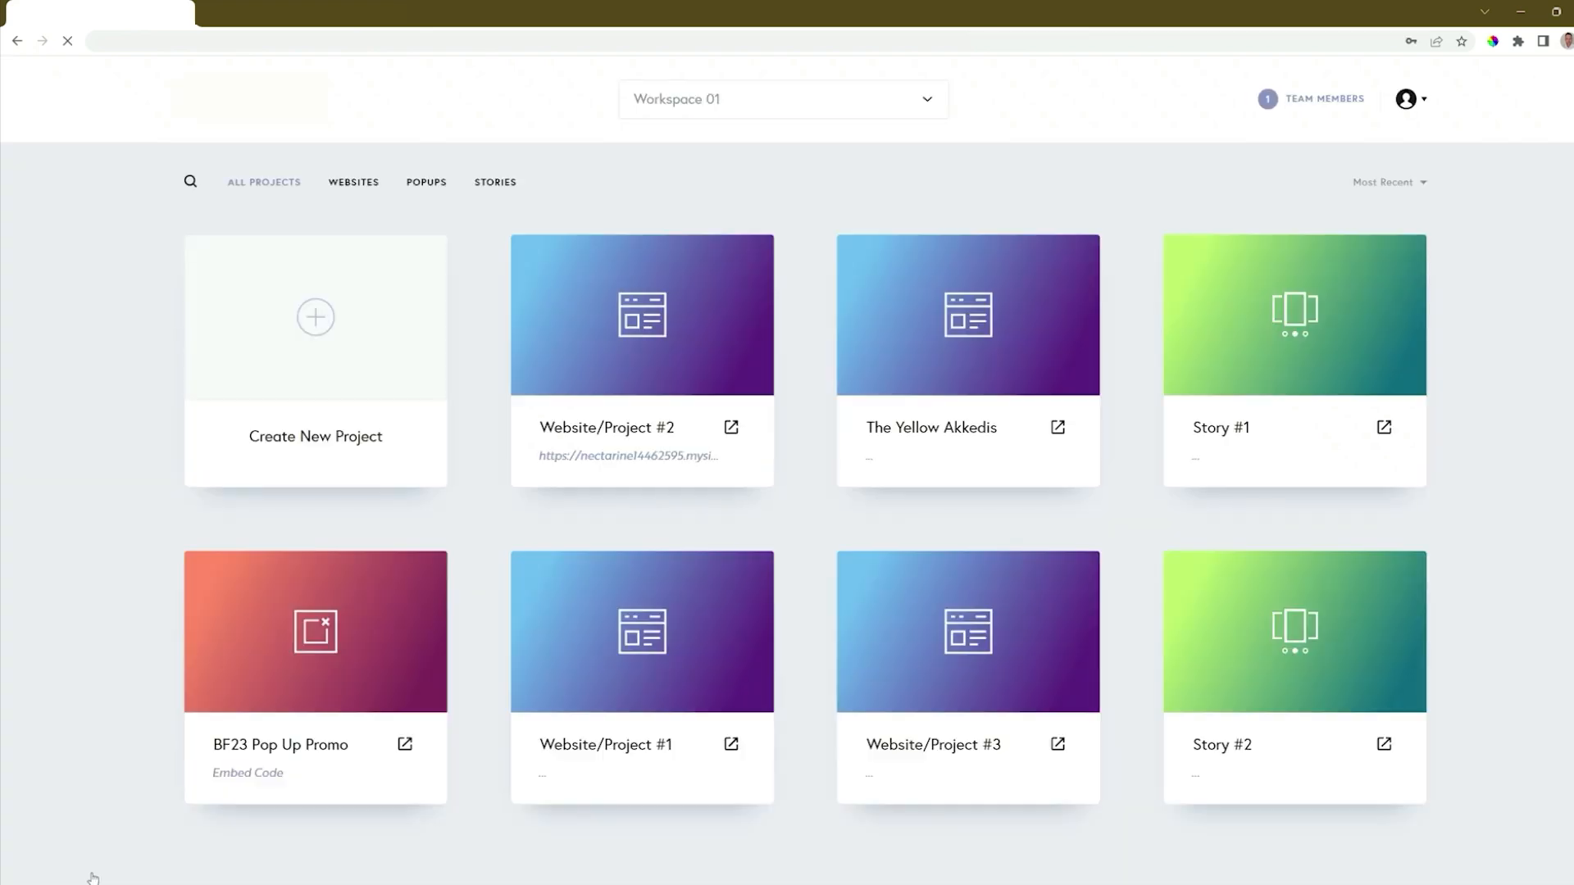
{"action": "mouse_move", "coordinate": [707, 398]}
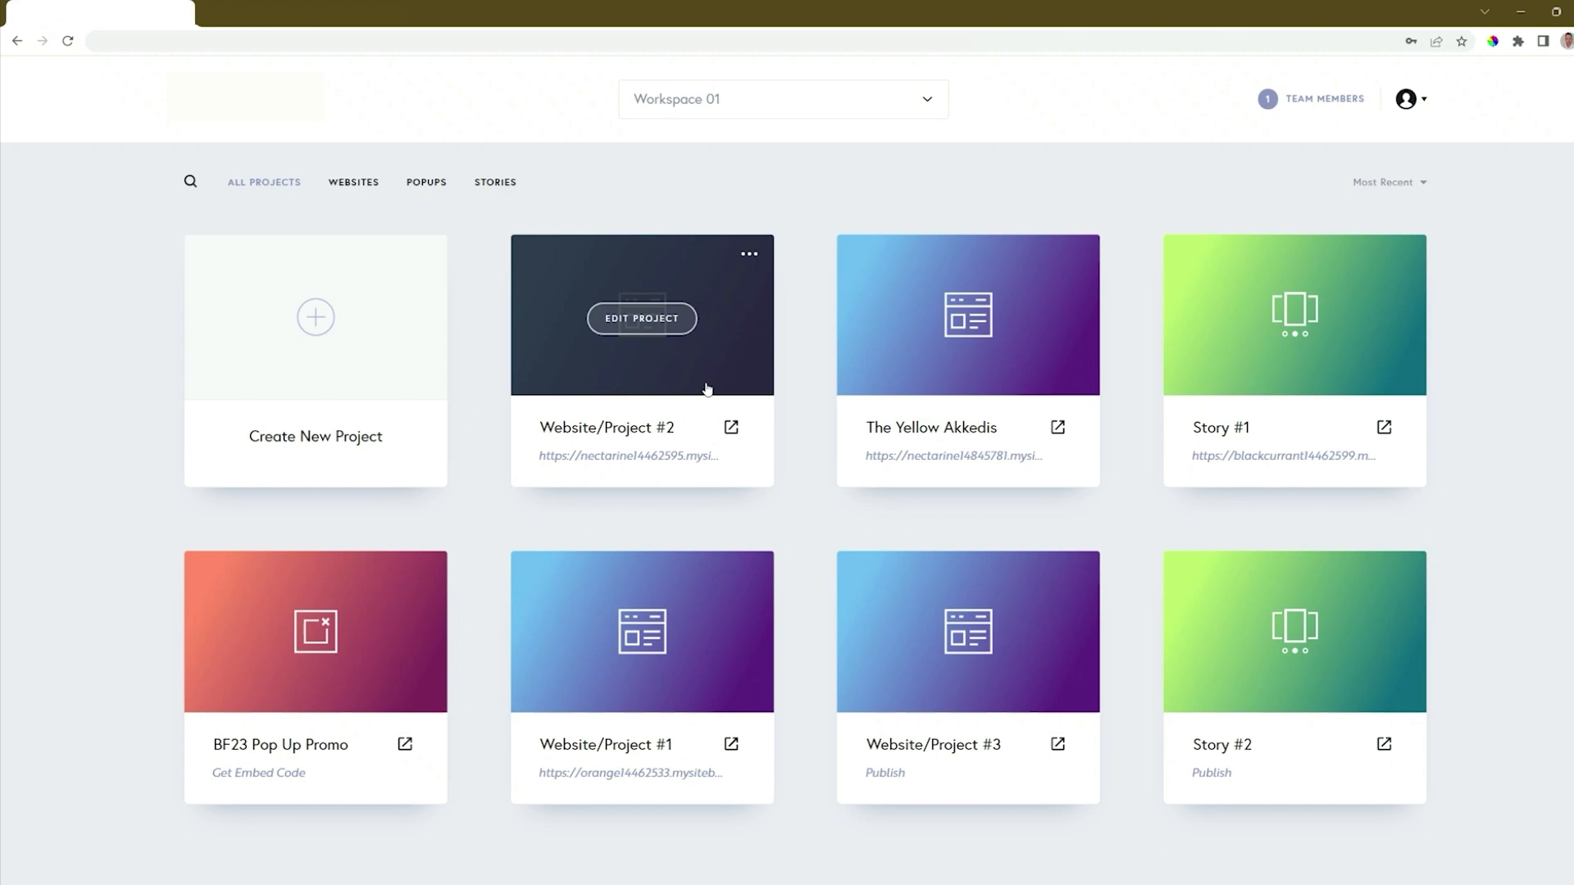
{"action": "left_click", "coordinate": [750, 259]}
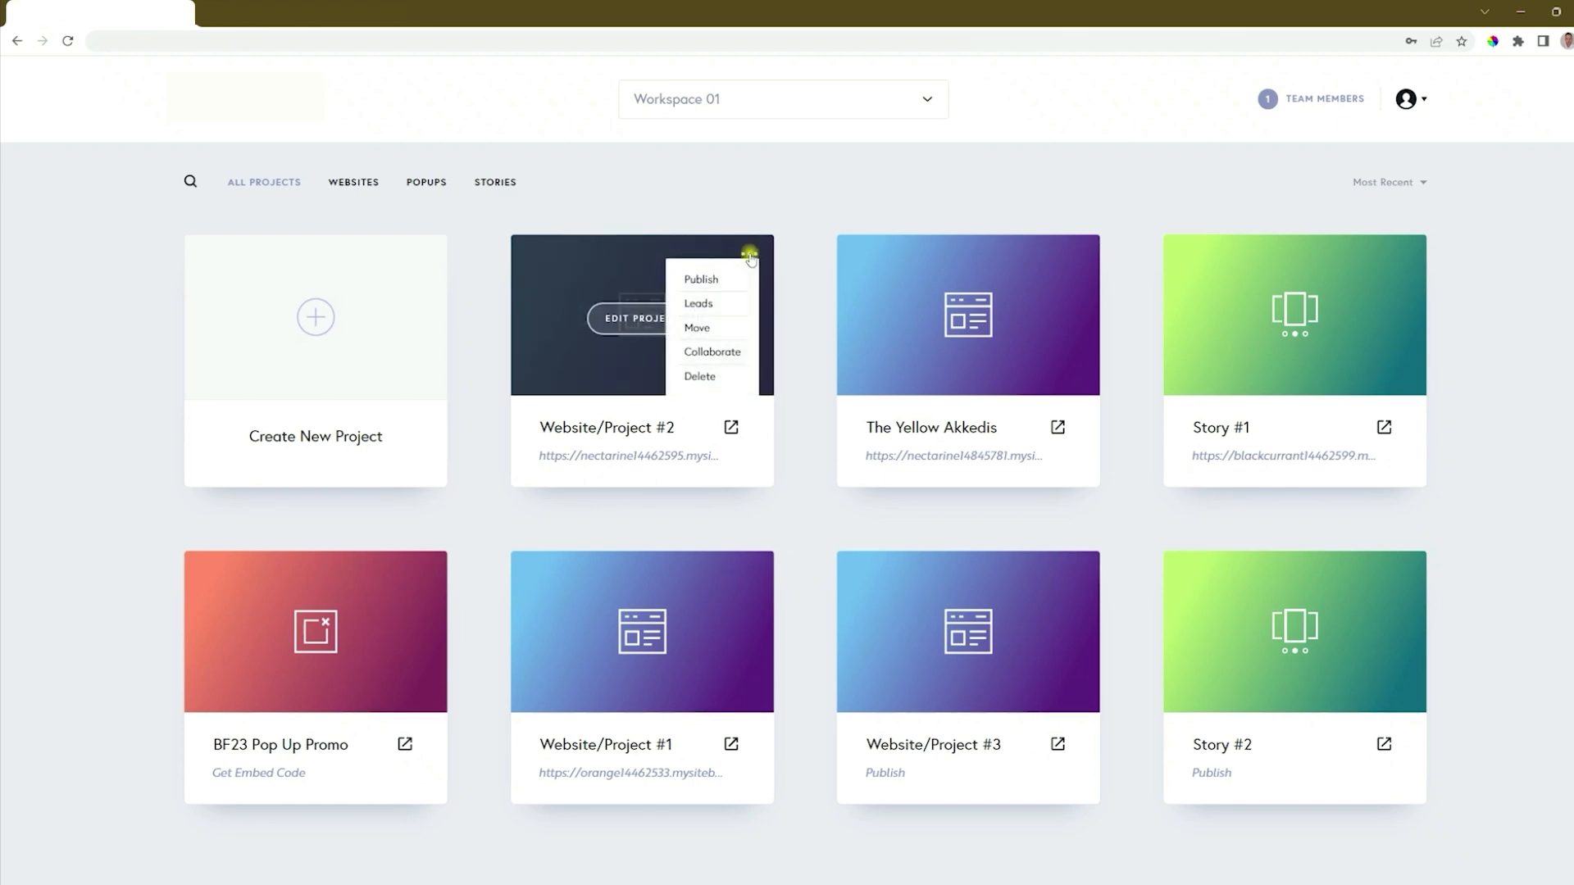
{"action": "left_click", "coordinate": [694, 303]}
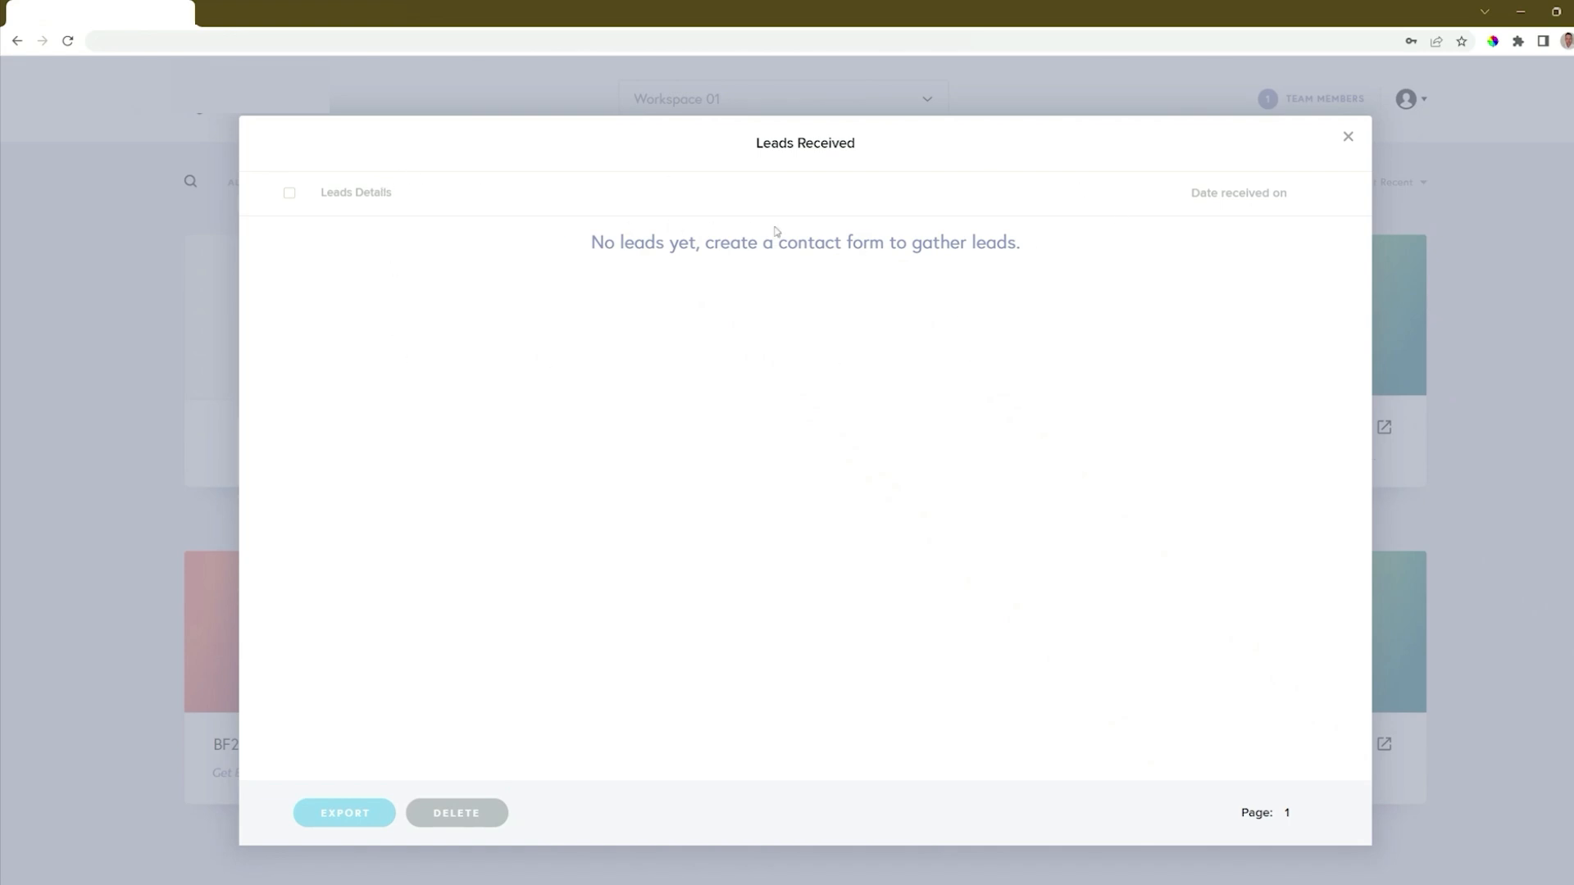
{"action": "left_click", "coordinate": [1347, 137]}
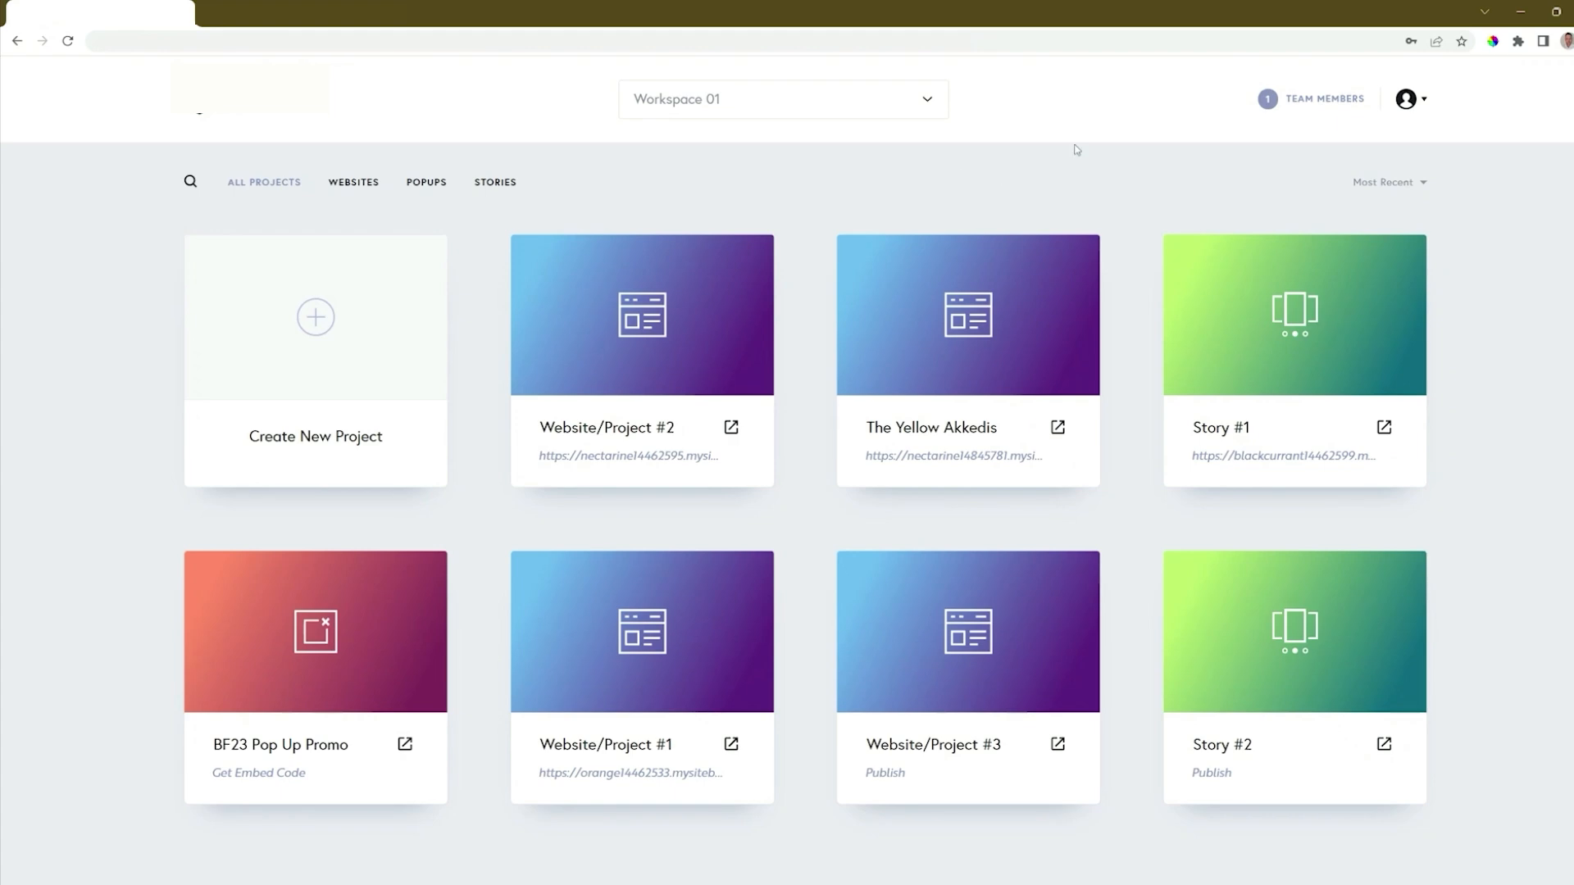
Step: Open the live site of Website/Project #2 and scroll down to the Drop us a line form
{"action": "left_click", "coordinate": [729, 434]}
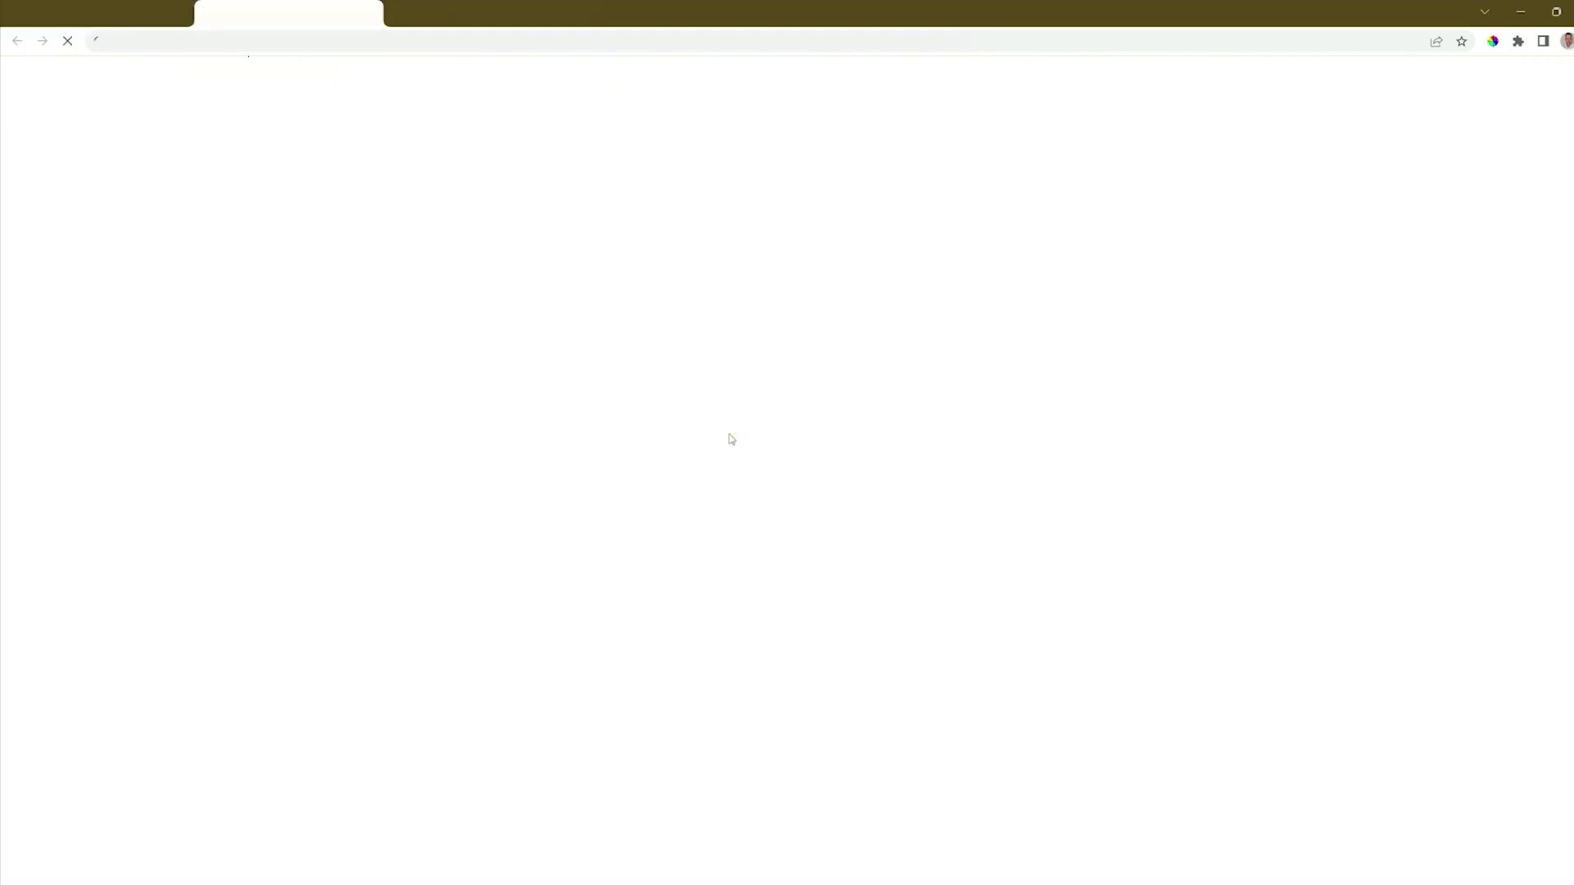
{"action": "scroll", "coordinate": [732, 438], "scroll_direction": "down", "scroll_amount": 20}
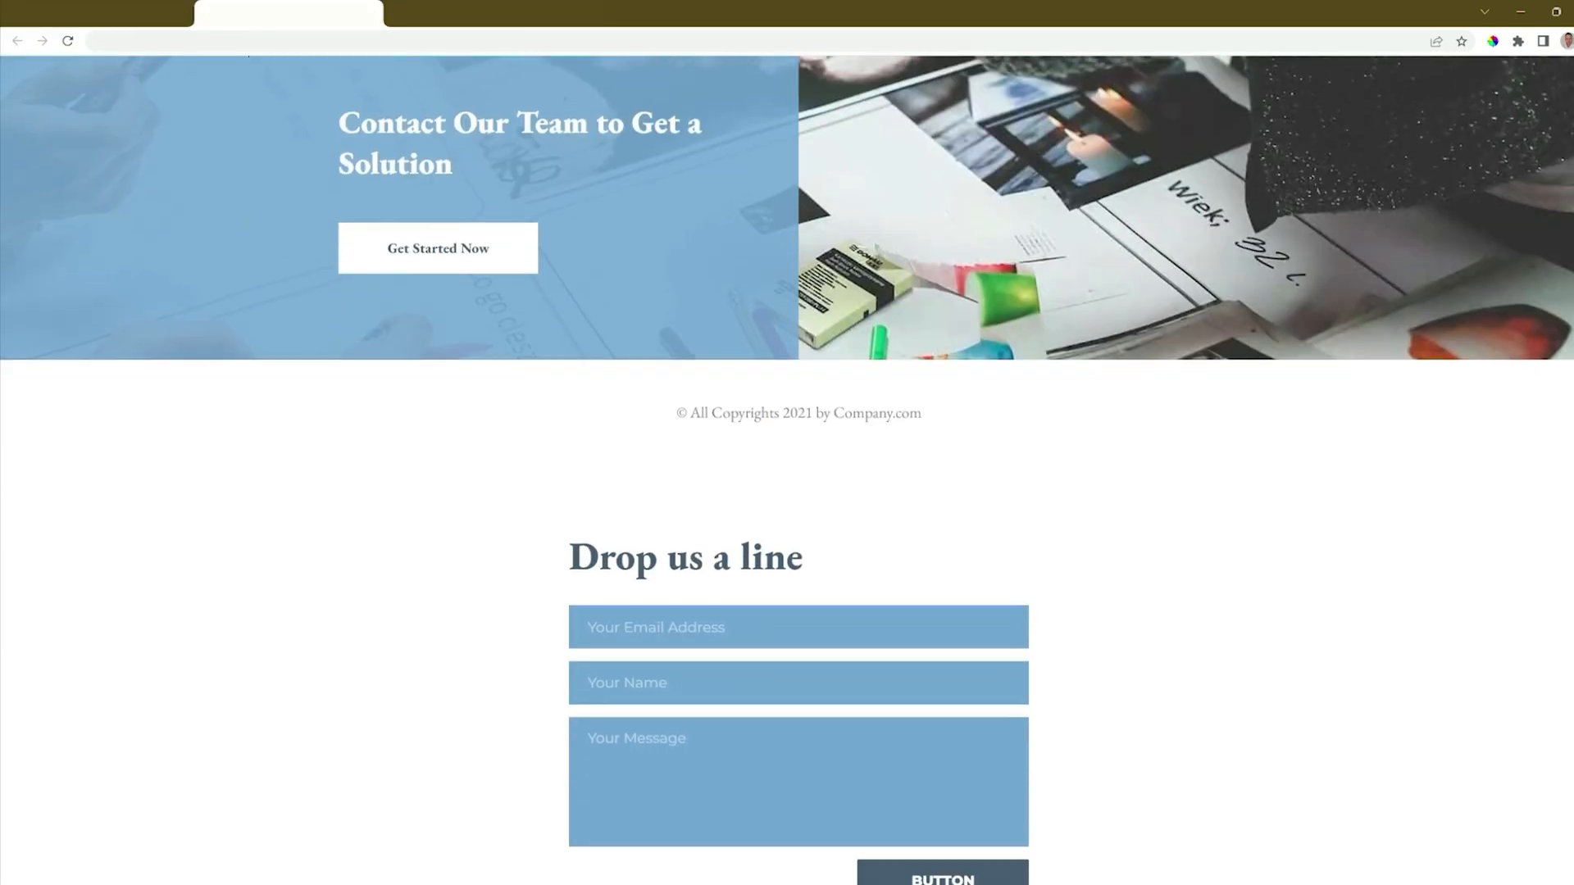
{"action": "scroll", "coordinate": [732, 438], "scroll_direction": "down", "scroll_amount": 3}
Step: Submit a test entry with an email, a name and 'My Message', then return to the dashboard
{"action": "left_click", "coordinate": [668, 371]}
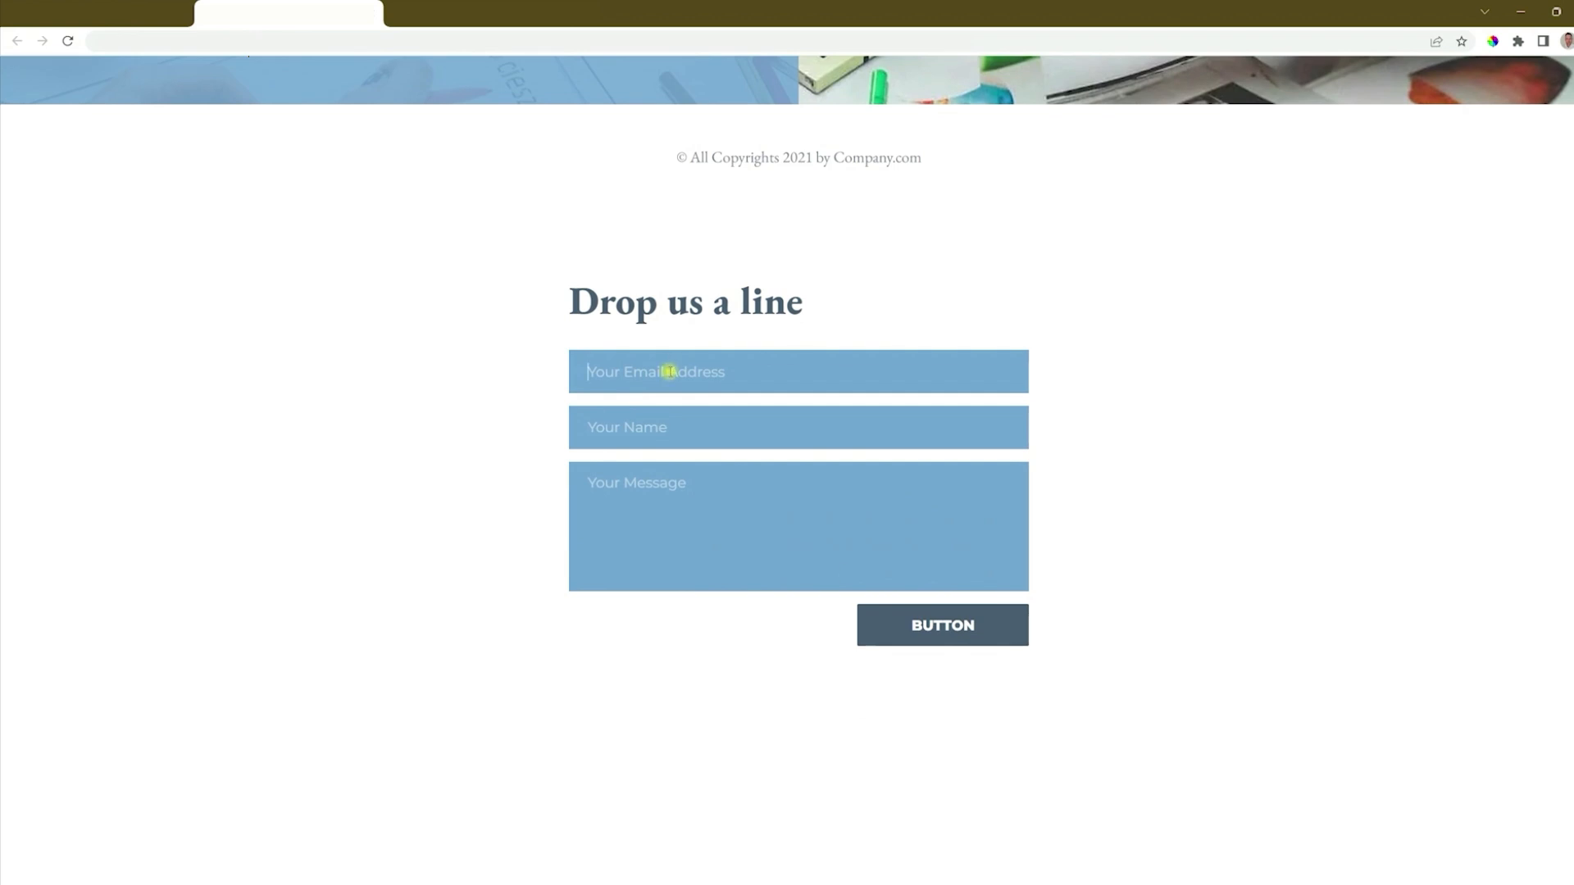
{"action": "key", "text": "Tab"}
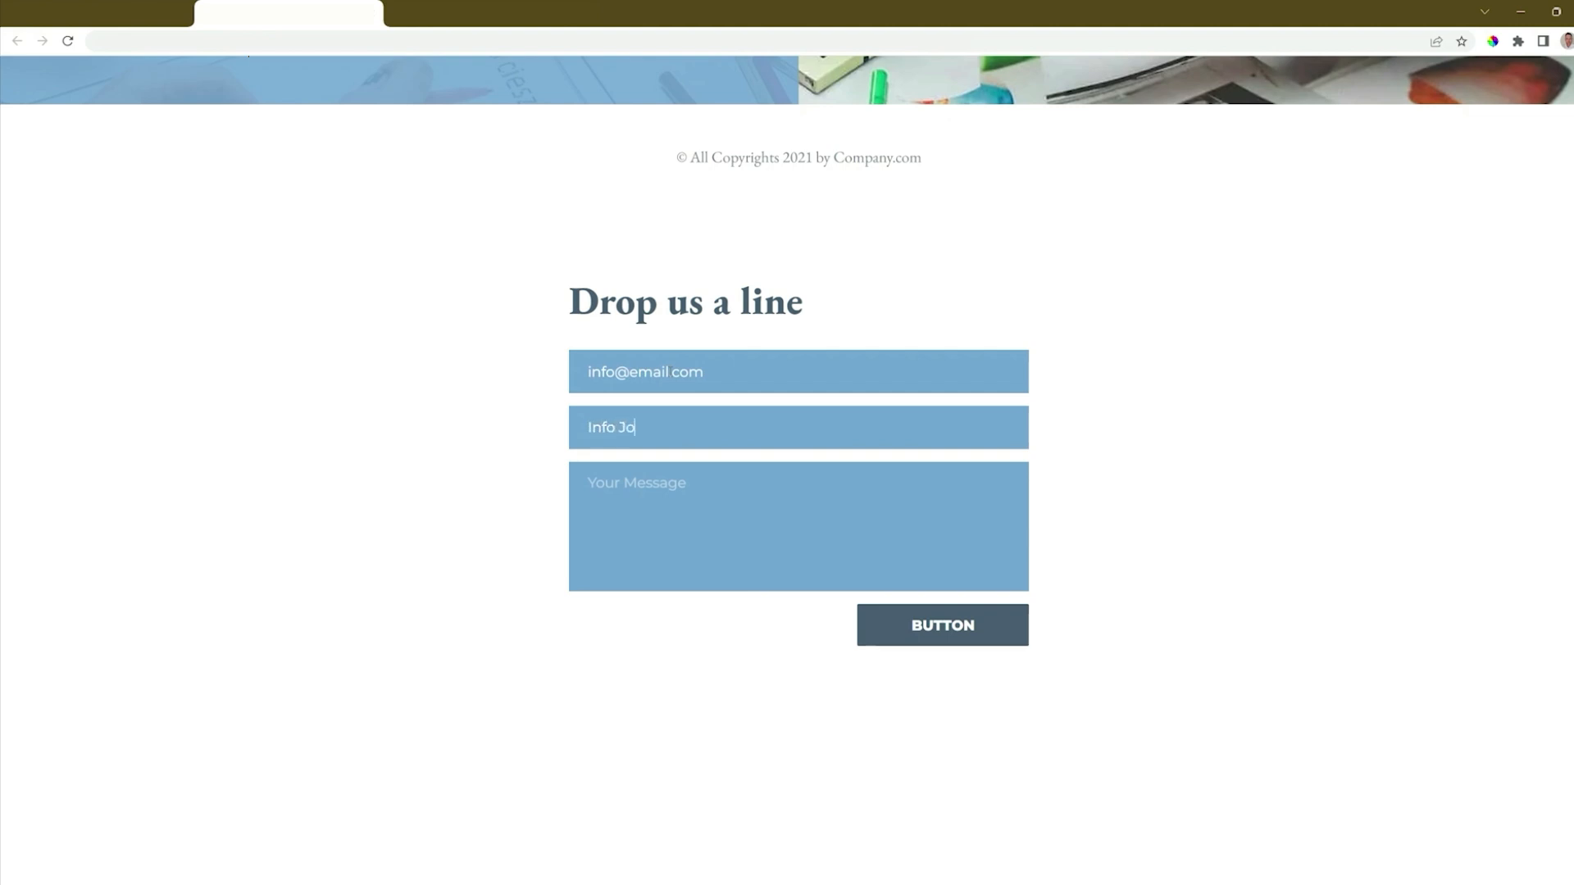
{"action": "left_click", "coordinate": [959, 637]}
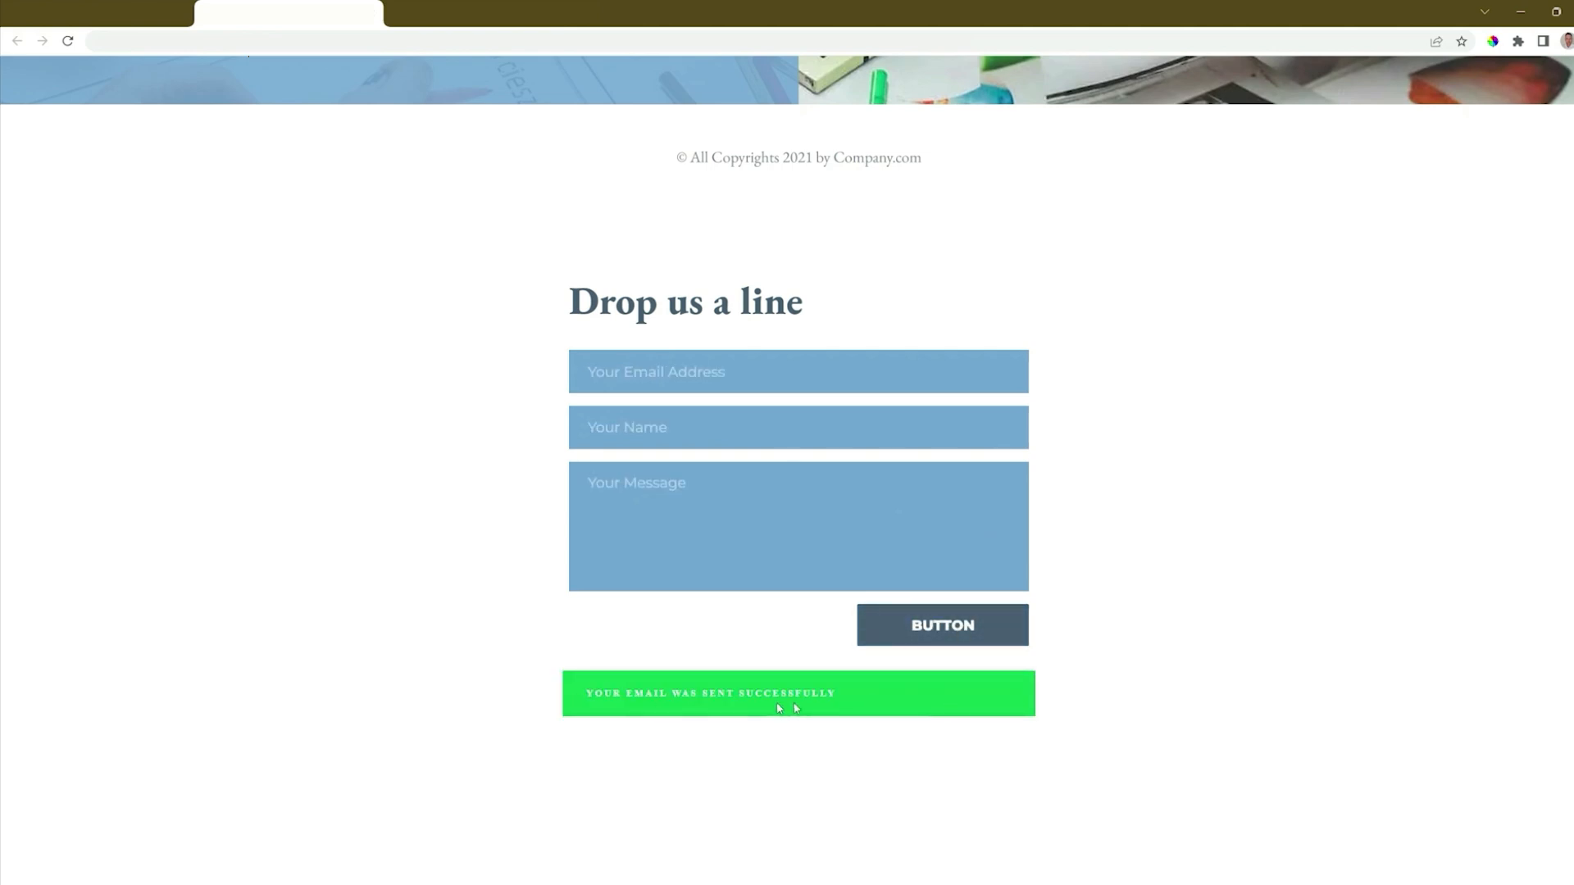
{"action": "left_click", "coordinate": [119, 2]}
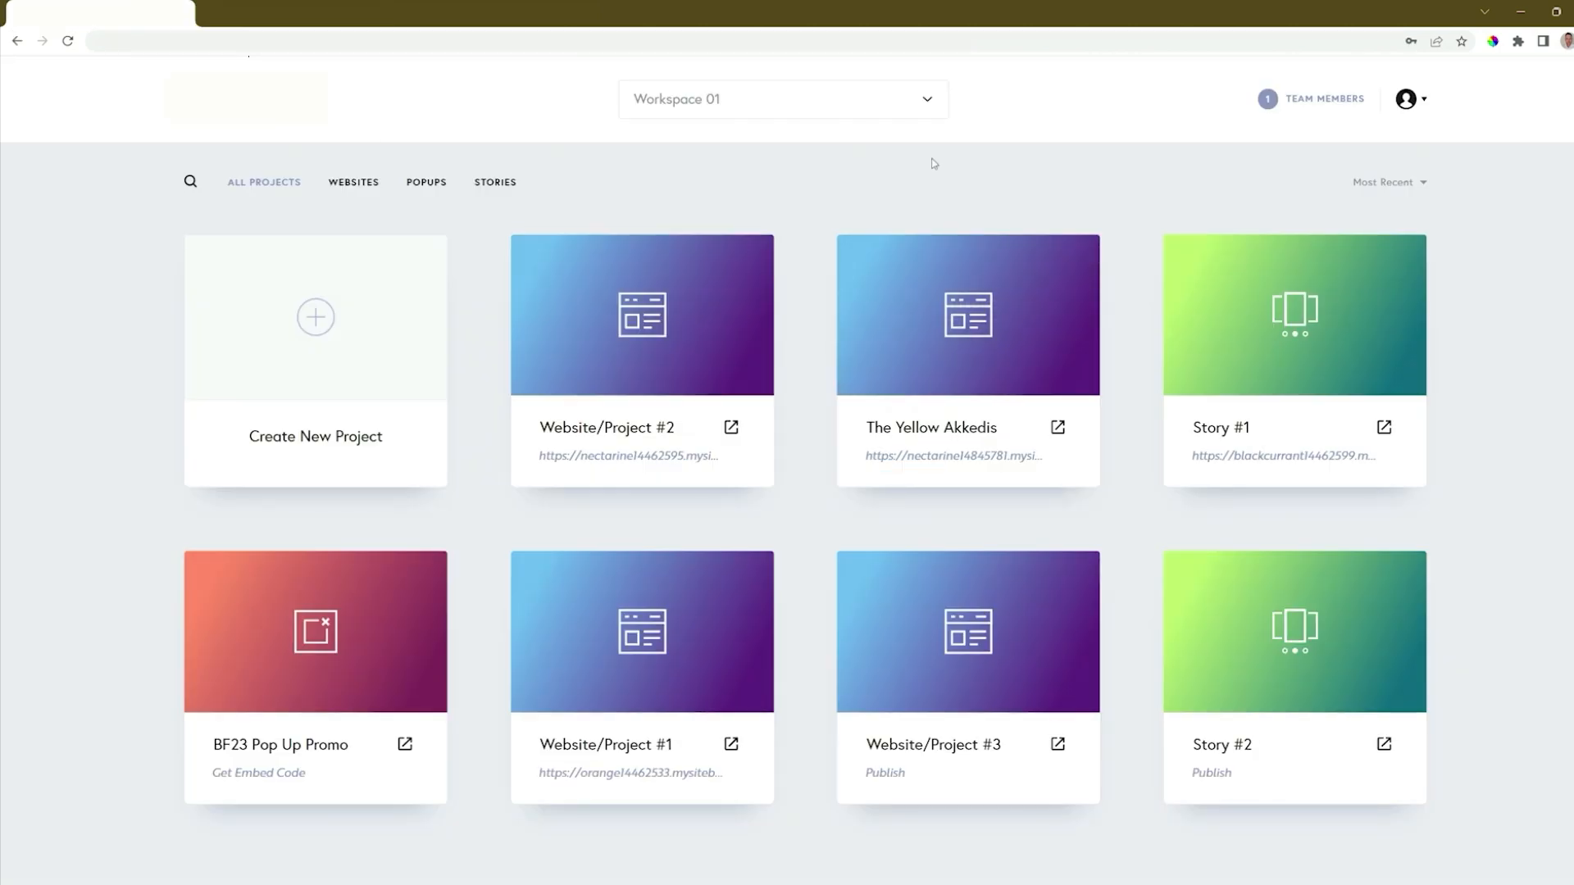
{"action": "left_click", "coordinate": [748, 256]}
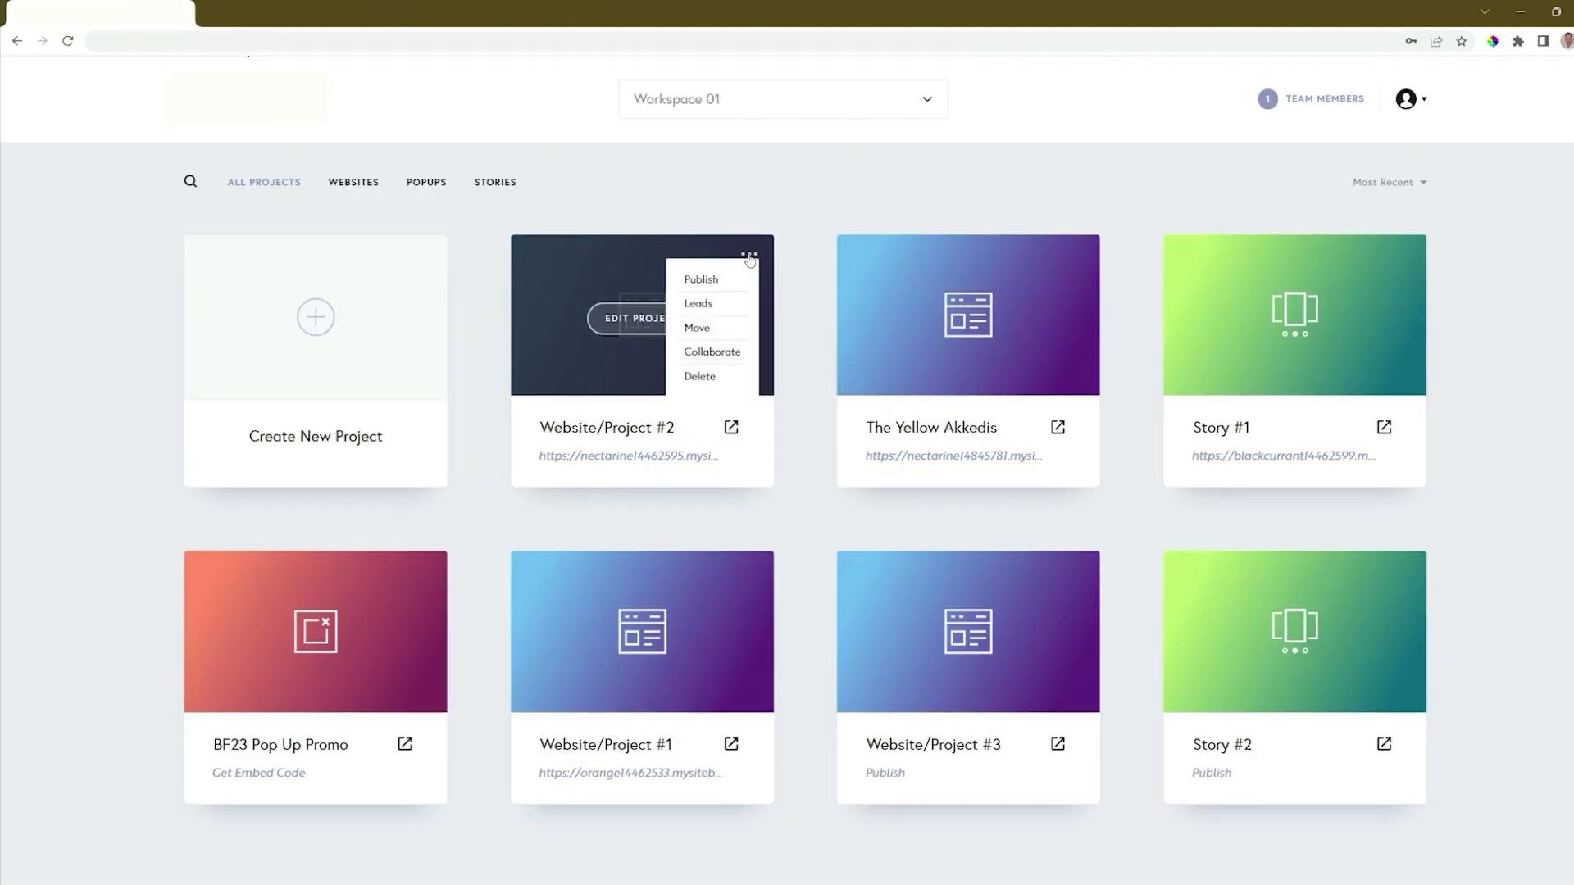
{"action": "left_click", "coordinate": [710, 302]}
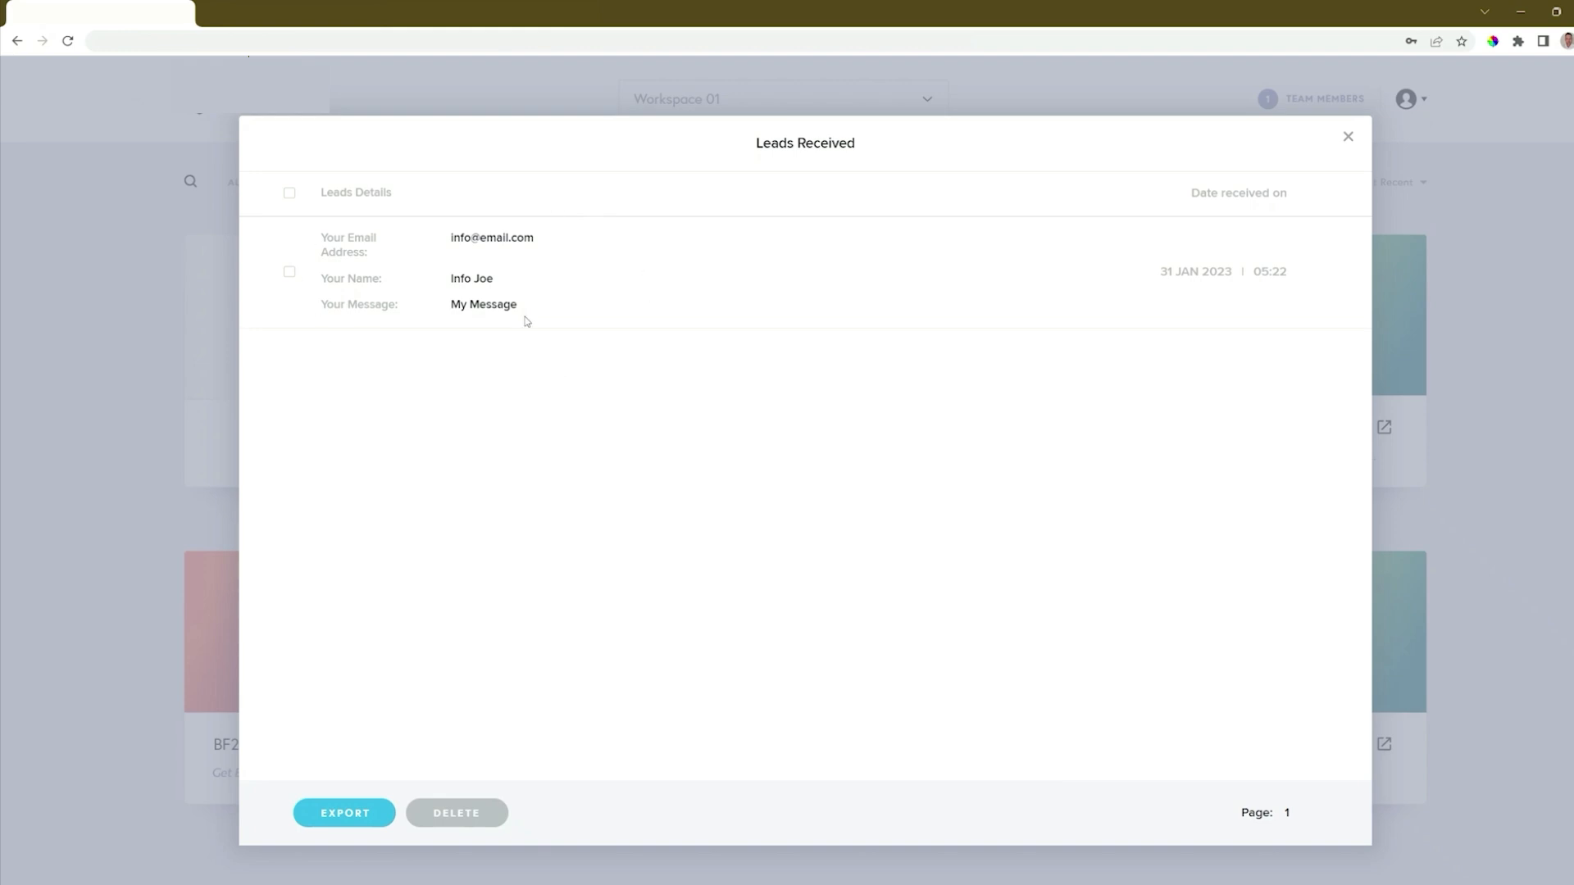
{"action": "left_click", "coordinate": [289, 194]}
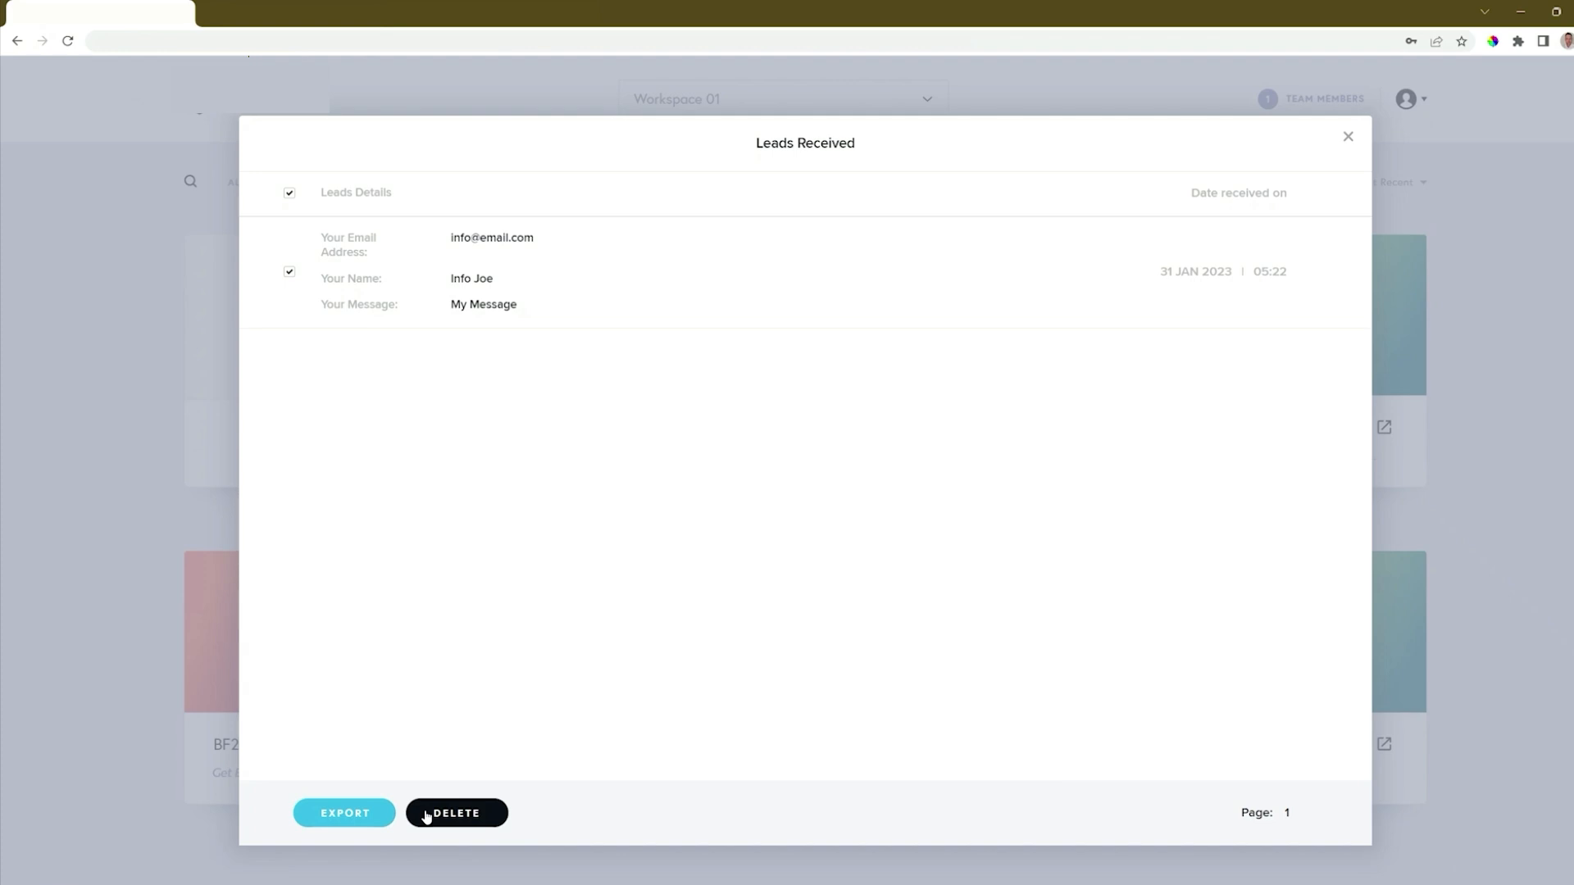
{"action": "left_click", "coordinate": [361, 813]}
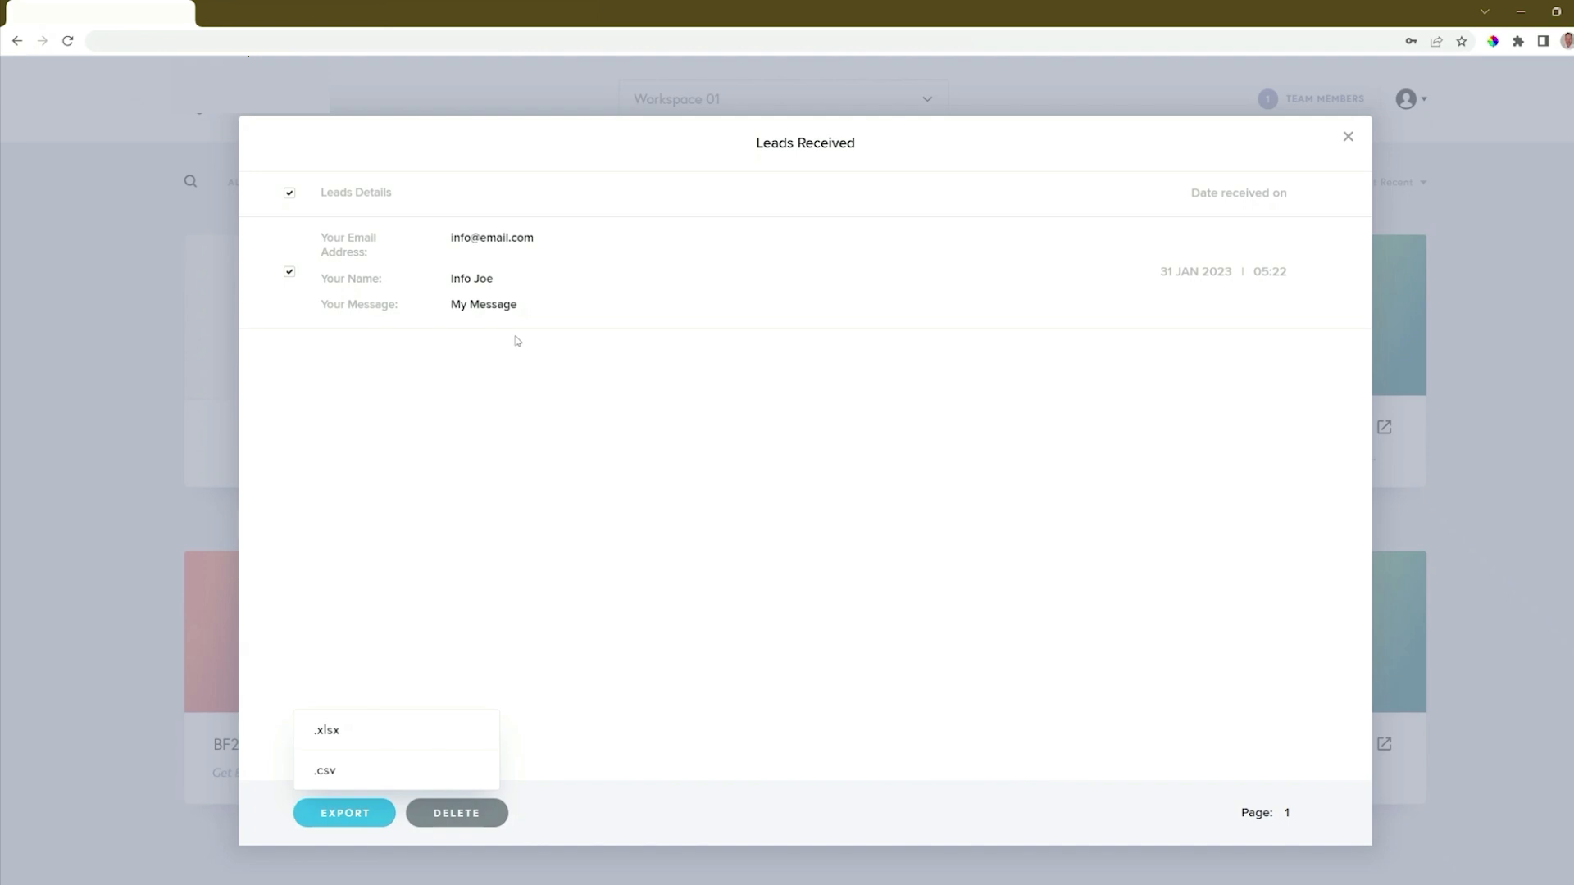
{"action": "left_click", "coordinate": [1348, 137]}
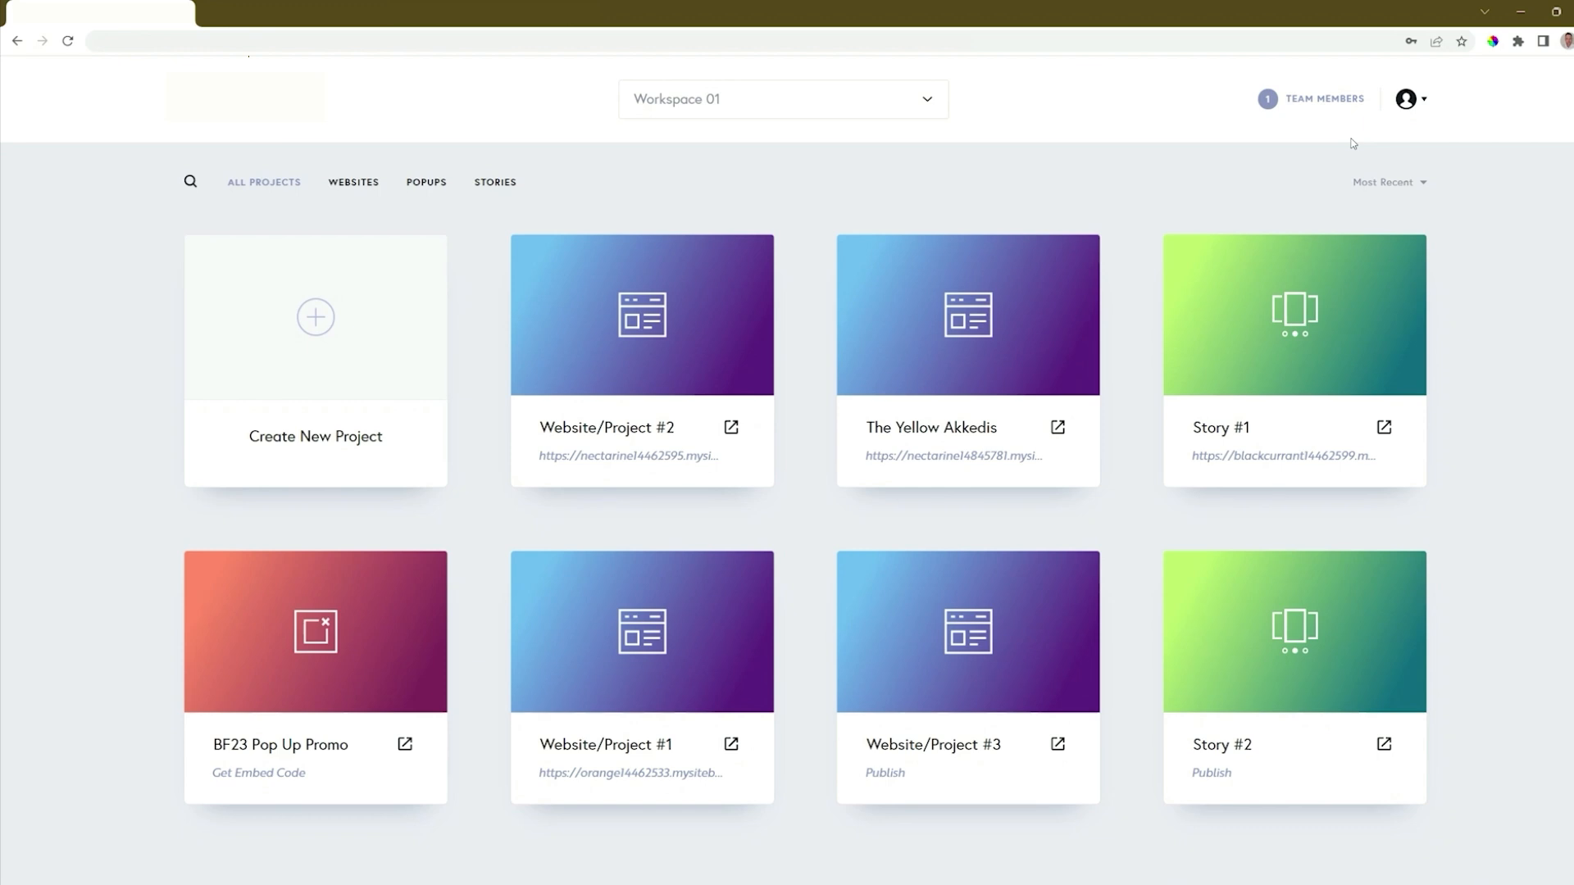
Step: Open Website/Project #2 in the editor and bring up the contact form's integration settings
{"action": "left_click", "coordinate": [656, 328]}
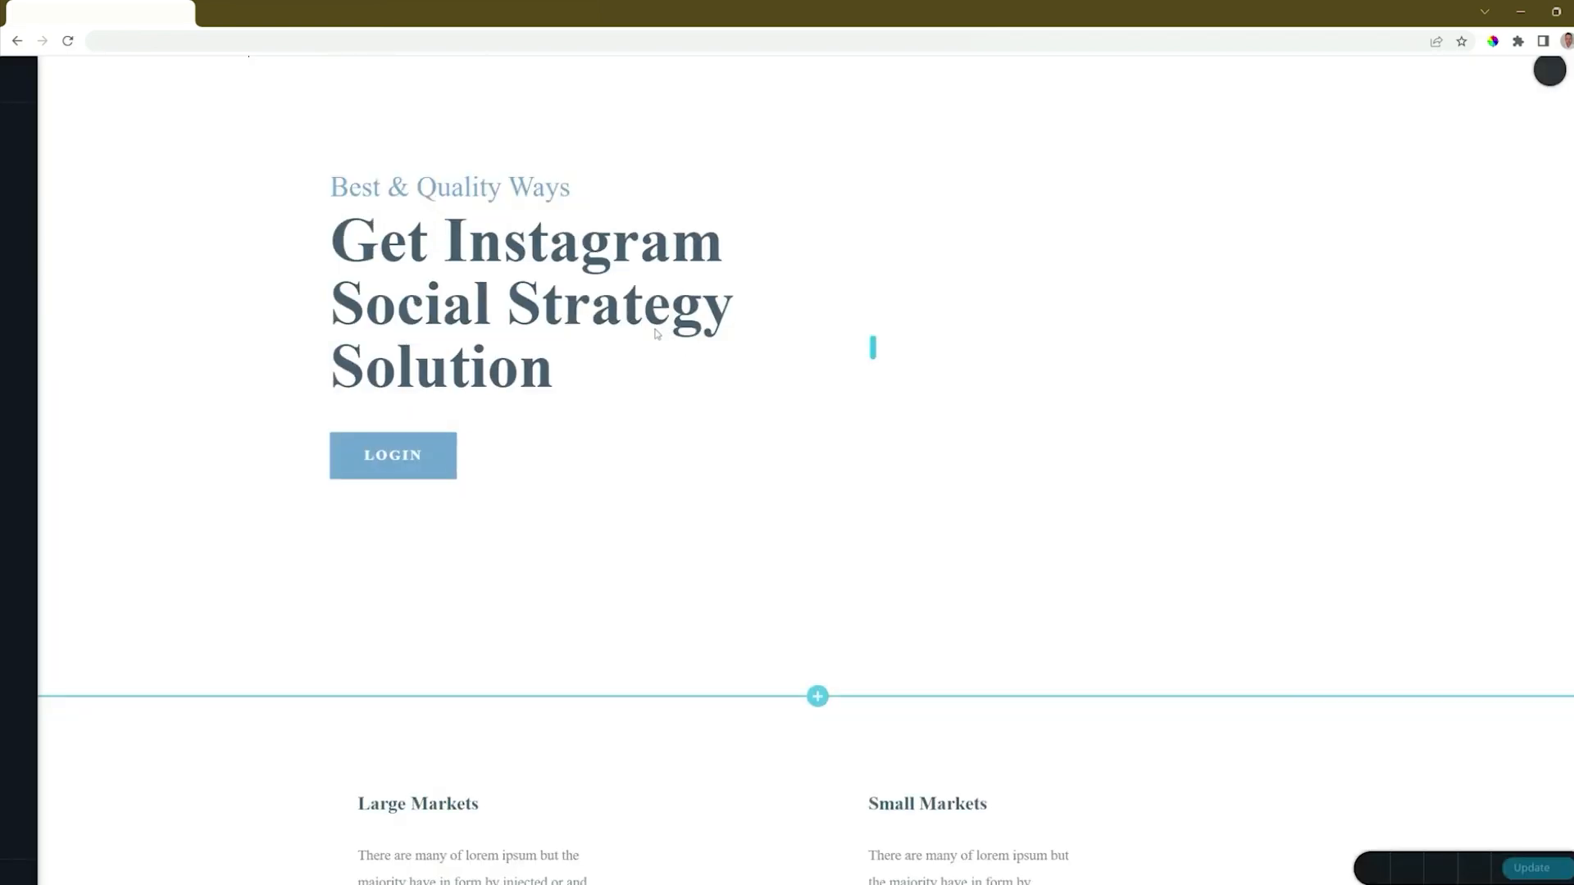
{"action": "scroll", "coordinate": [656, 332], "scroll_direction": "down", "scroll_amount": 20}
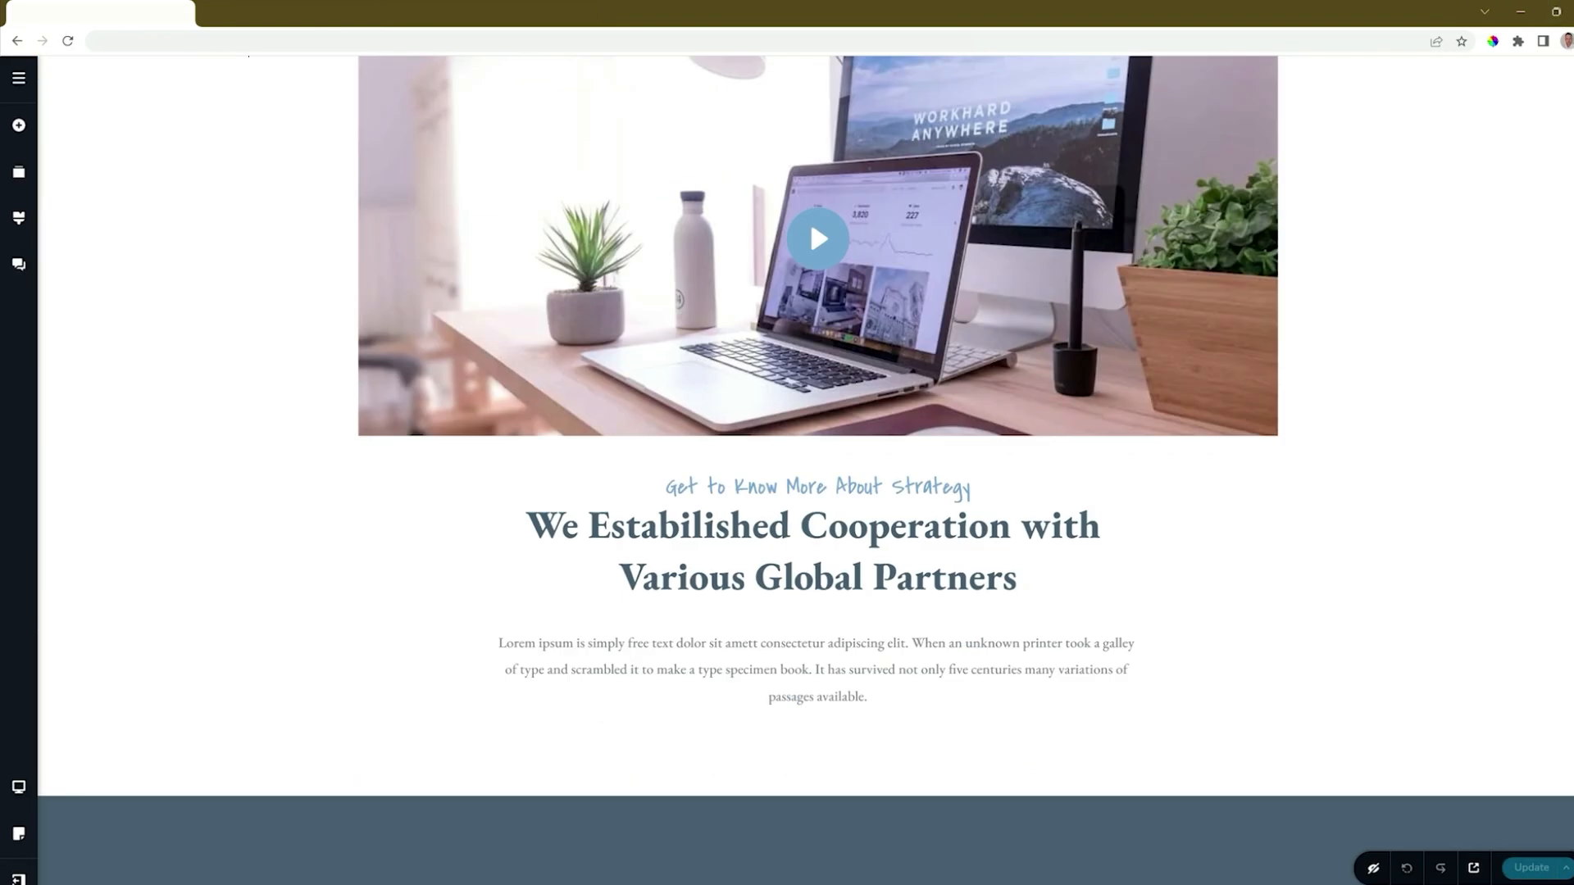
{"action": "scroll", "coordinate": [1553, 707], "scroll_direction": "down", "scroll_amount": 10}
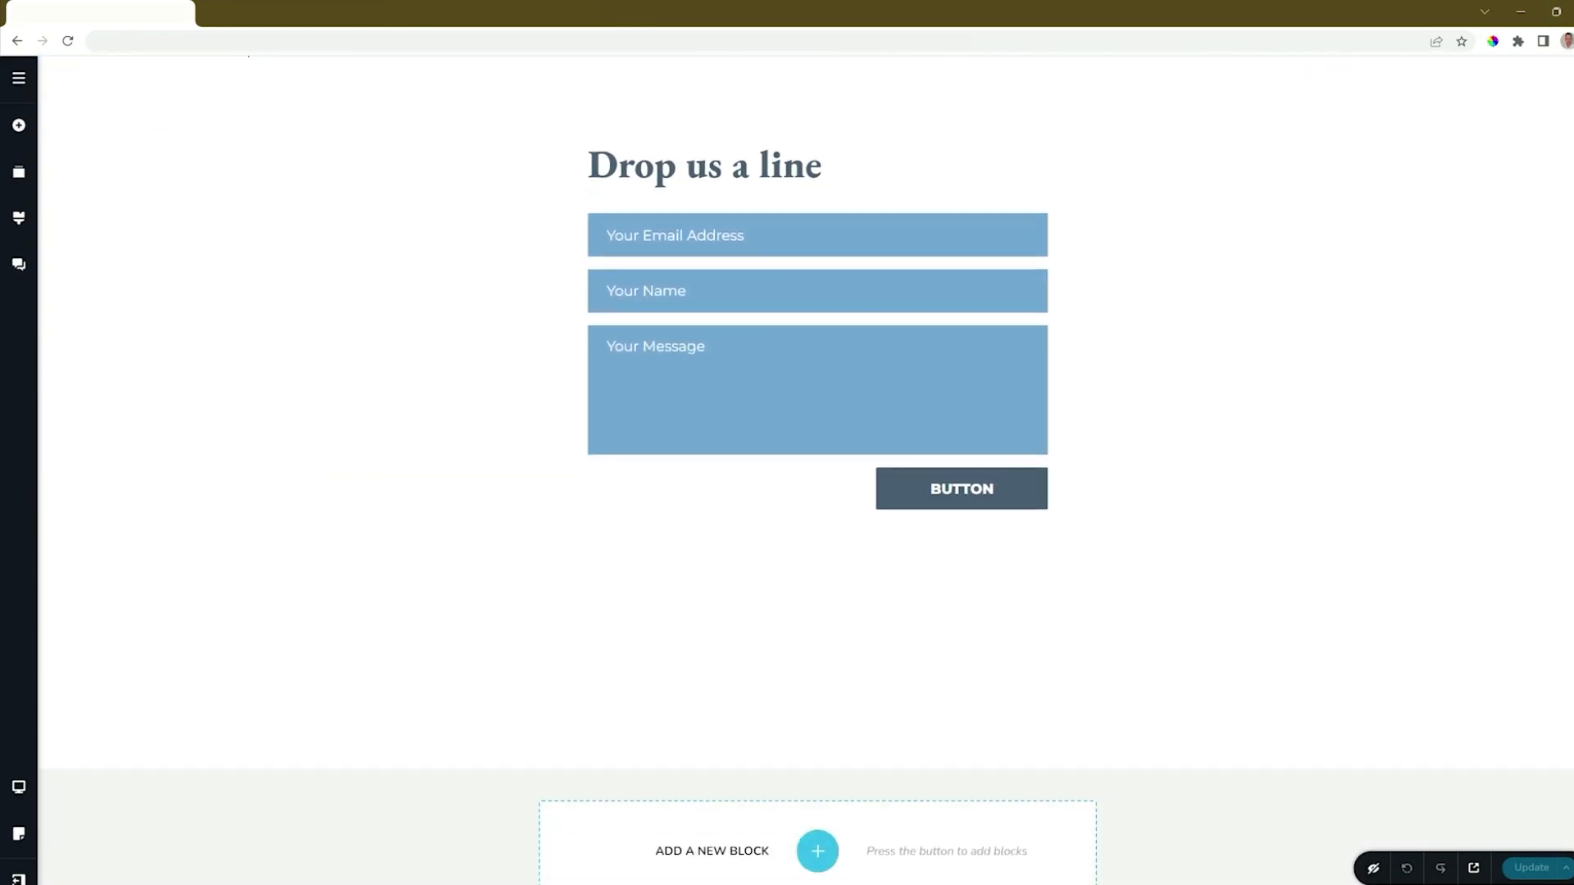
{"action": "left_click", "coordinate": [1038, 481]}
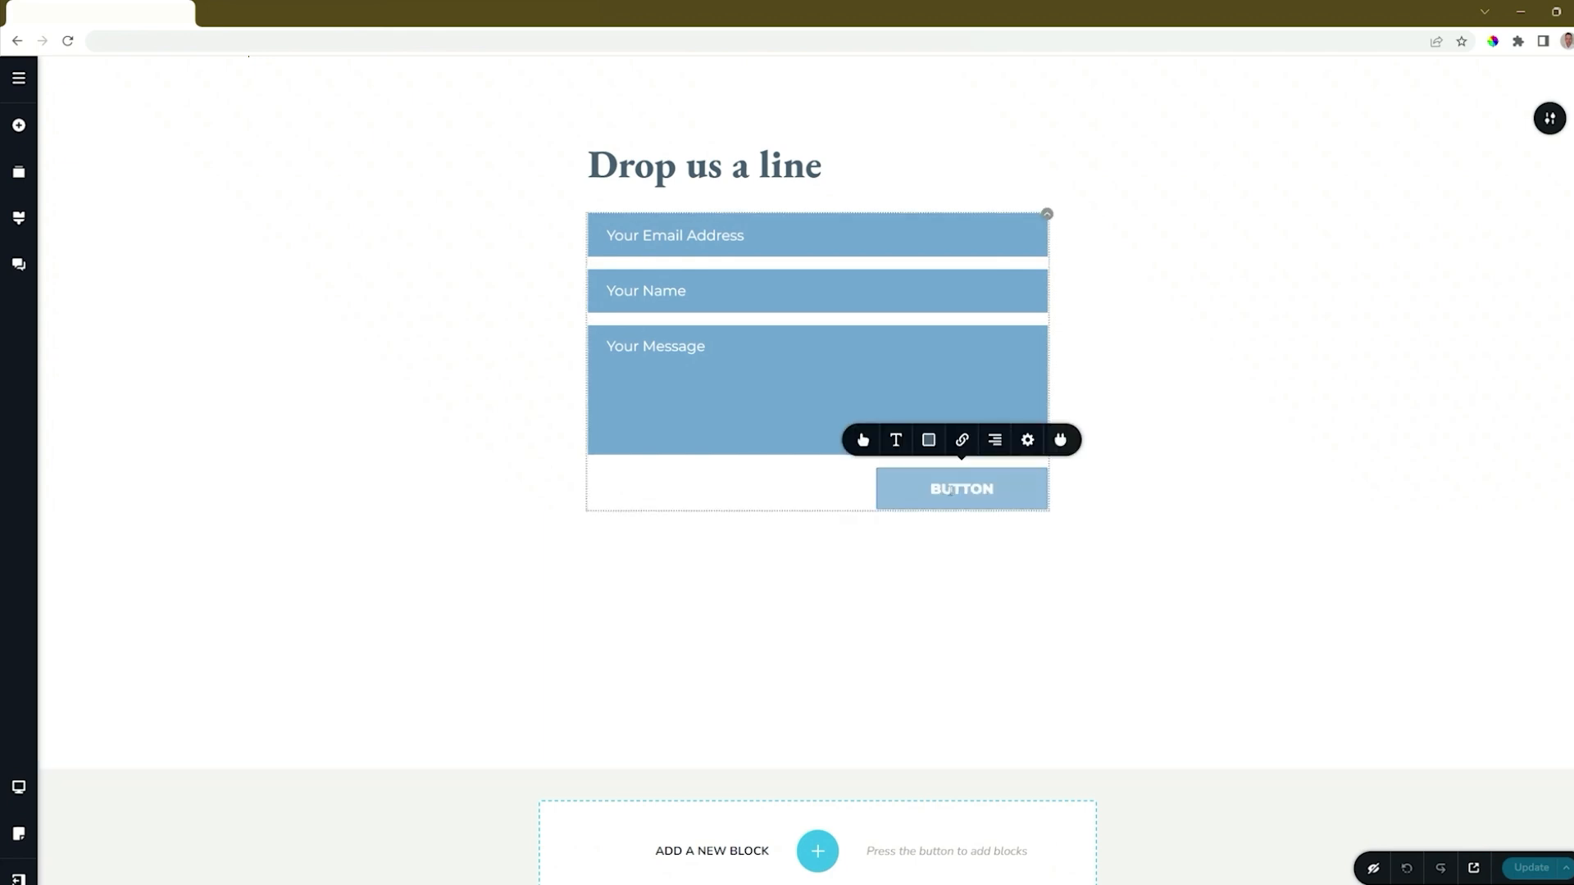
{"action": "left_click", "coordinate": [1058, 442]}
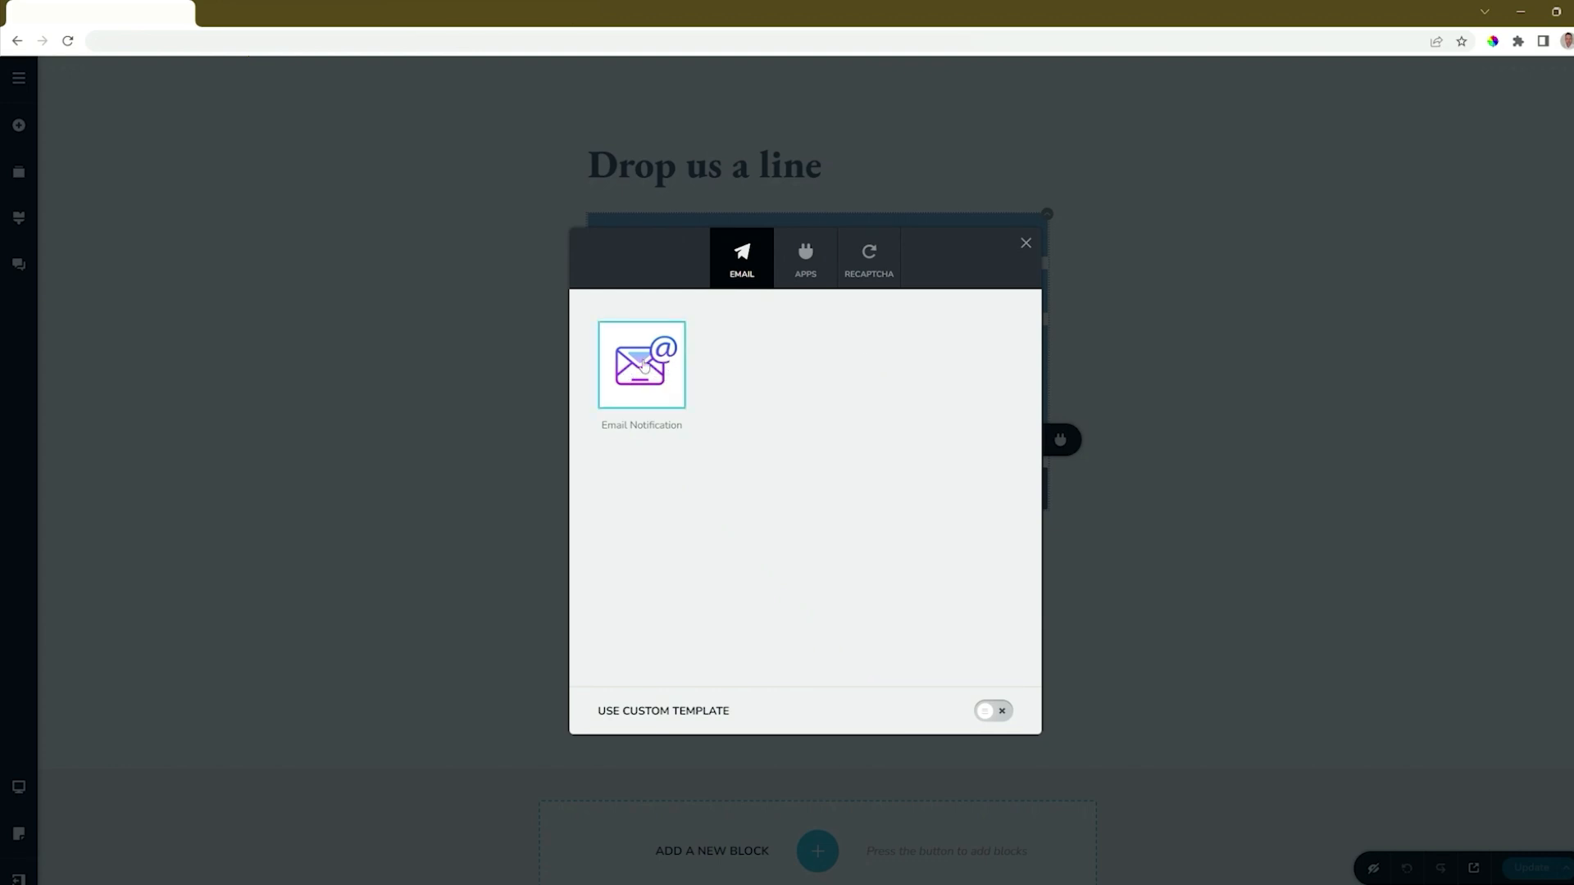
Step: Look through the APPS and RECAPTCHA options, then choose Email Notification under EMAIL
{"action": "left_click", "coordinate": [799, 280]}
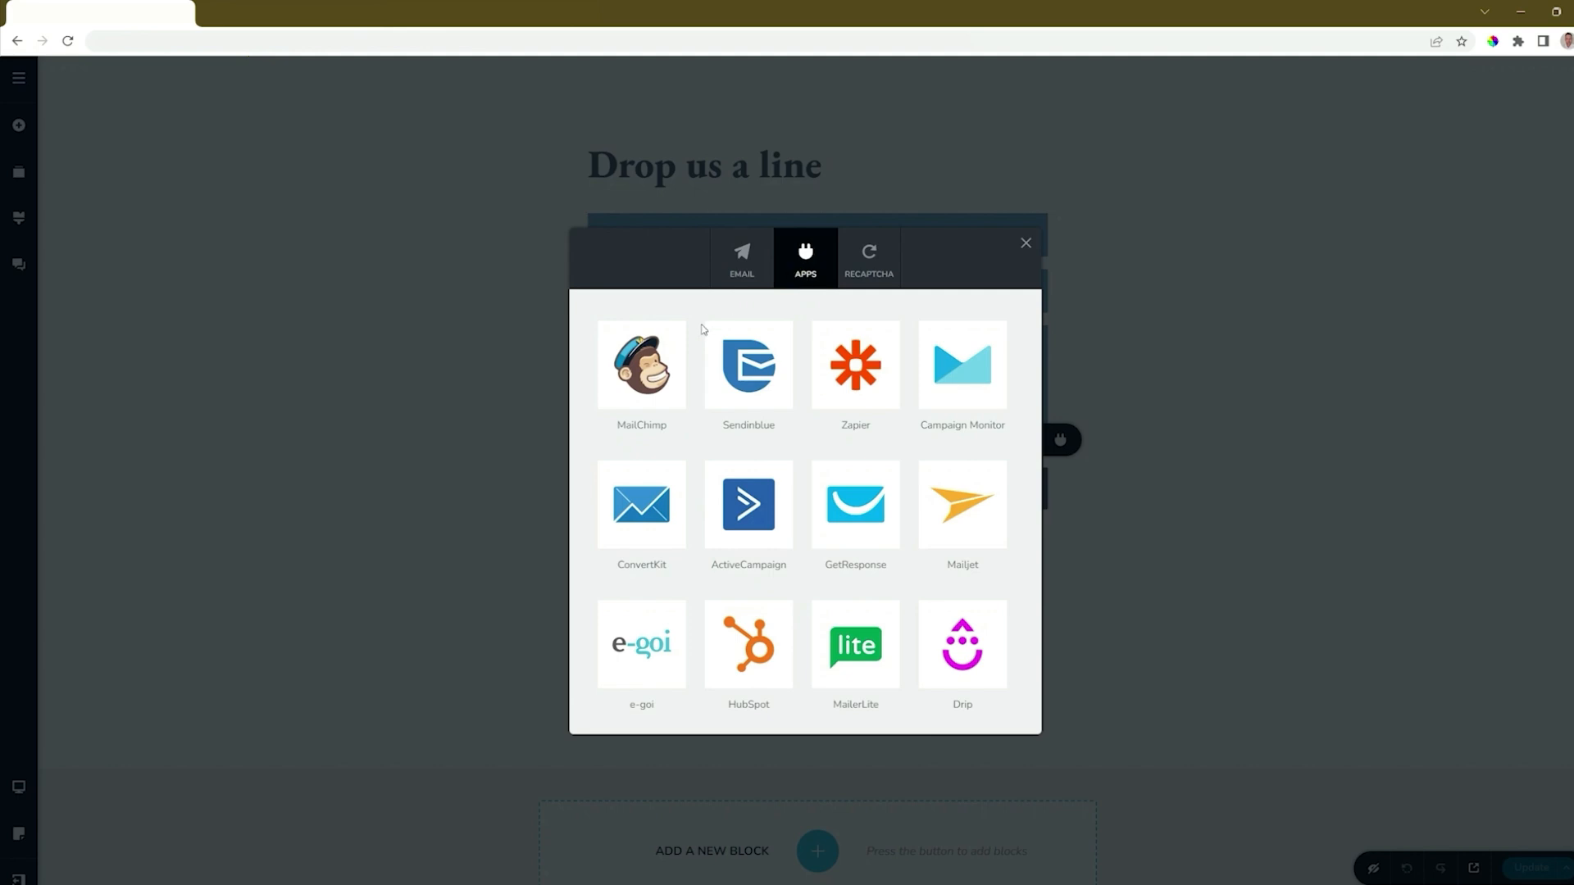
{"action": "left_click", "coordinate": [861, 277]}
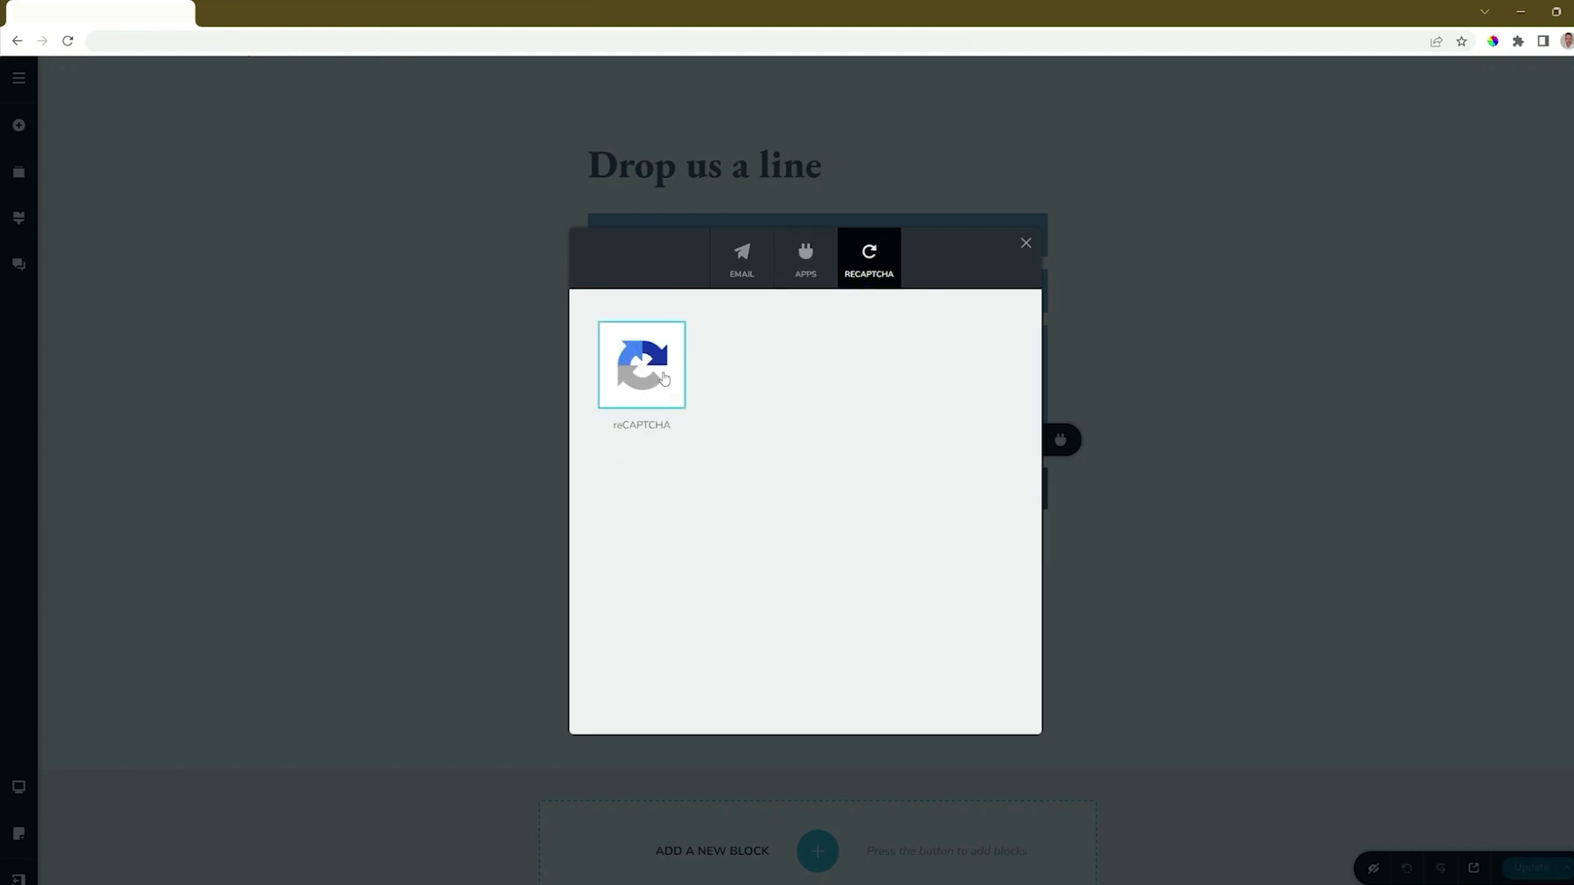
{"action": "left_click", "coordinate": [749, 270]}
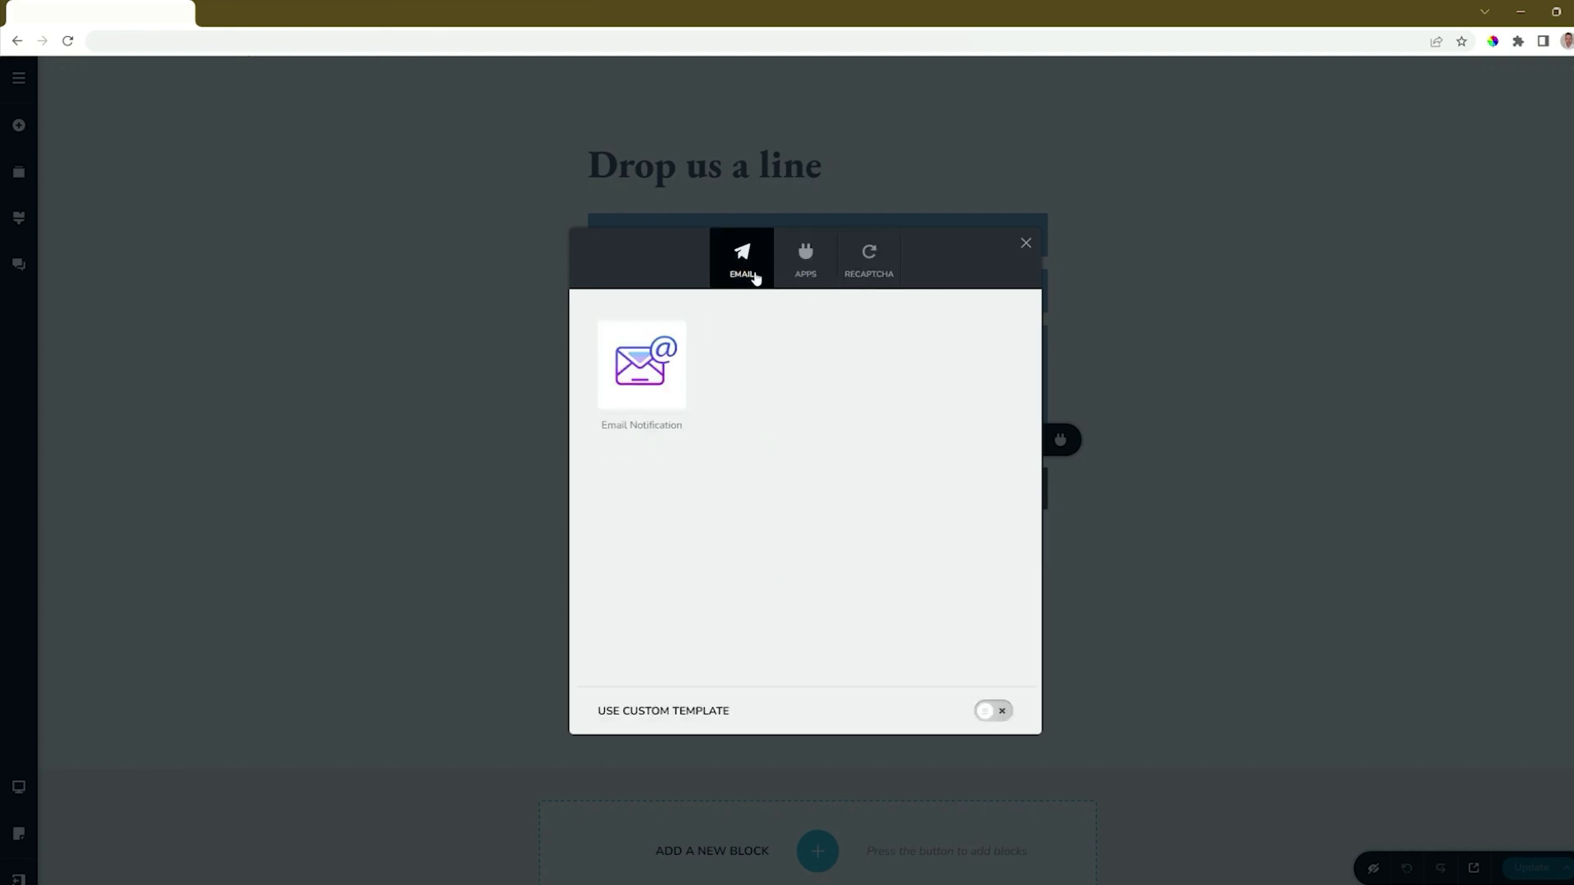
{"action": "left_click", "coordinate": [676, 362]}
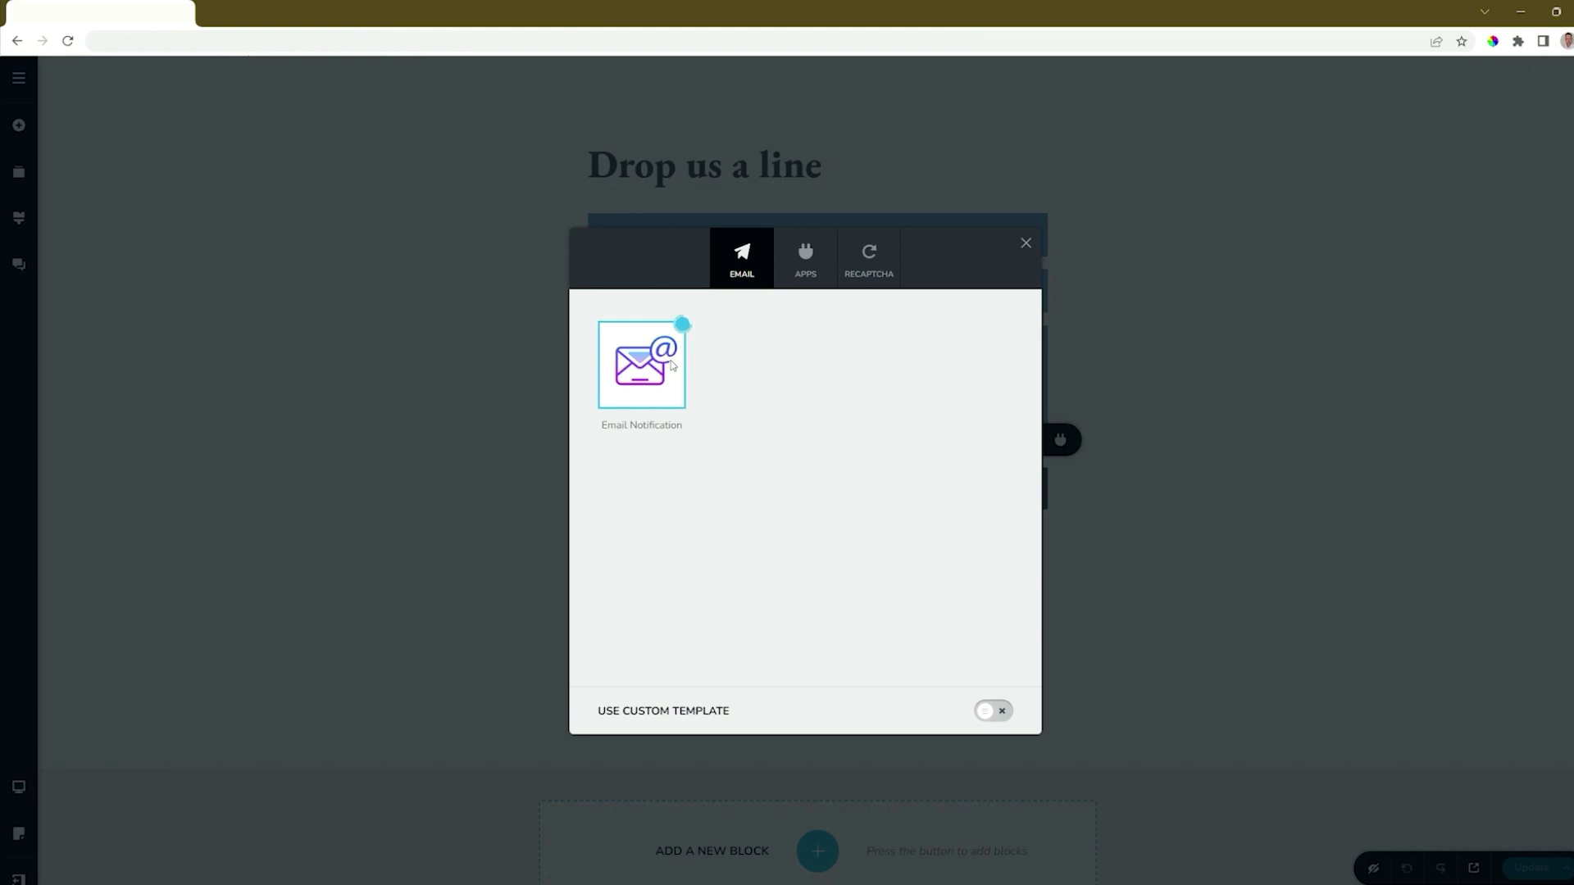
Step: Look over the Email To, Subject and From Name fields, then pick MailChimp under APPS instead
{"action": "left_click", "coordinate": [913, 409]}
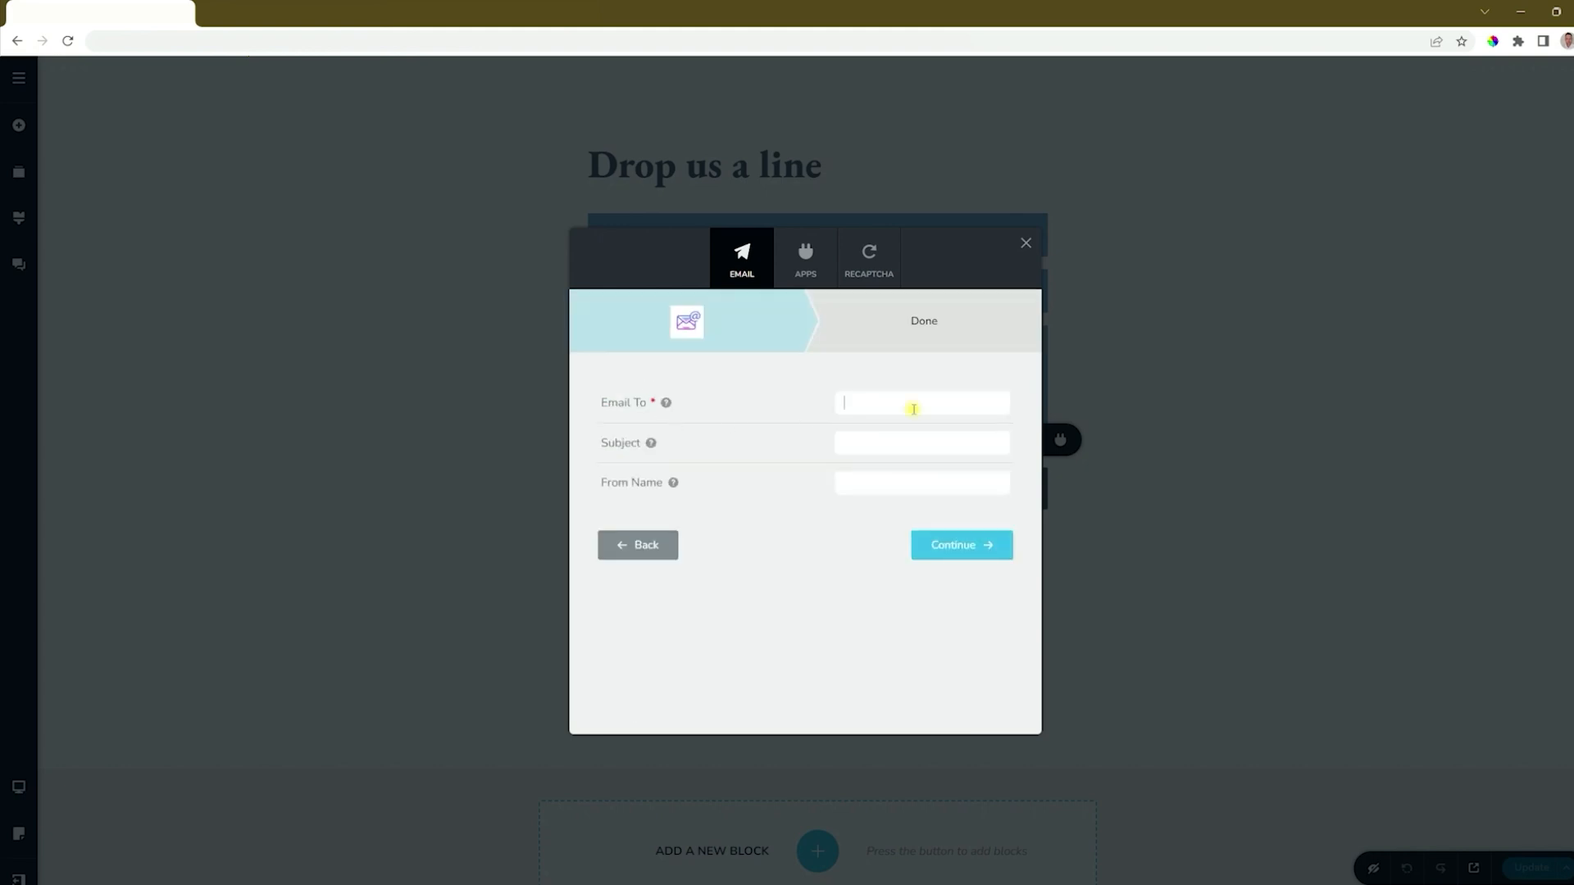
{"action": "left_click", "coordinate": [889, 447]}
{"action": "mouse_move", "coordinate": [673, 490]}
{"action": "left_click", "coordinate": [797, 541]}
{"action": "left_click", "coordinate": [810, 275]}
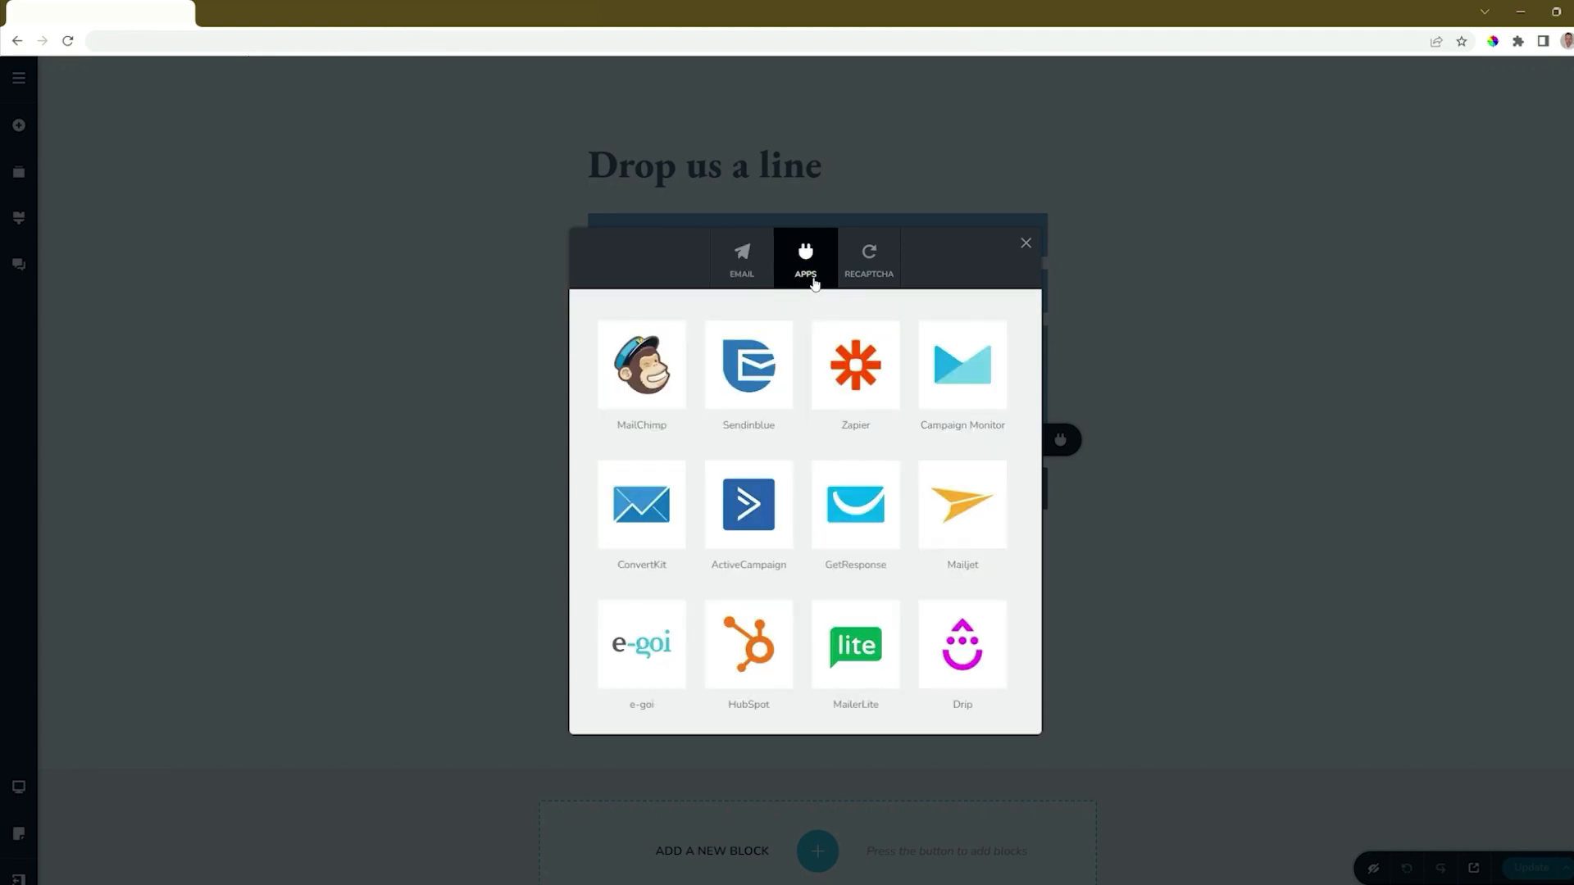
{"action": "left_click", "coordinate": [671, 347]}
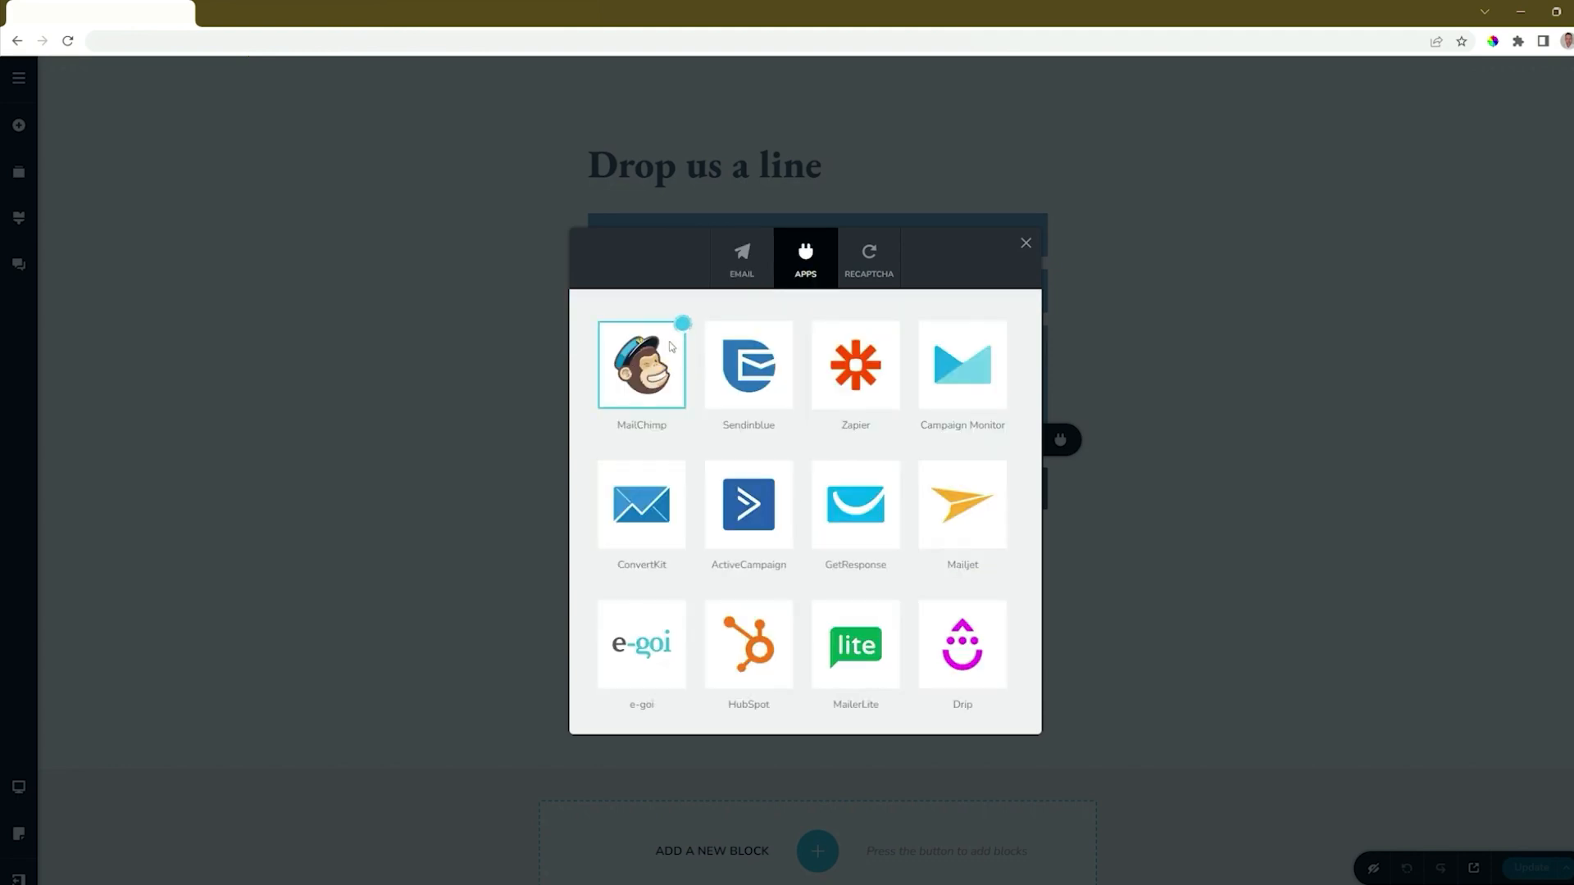